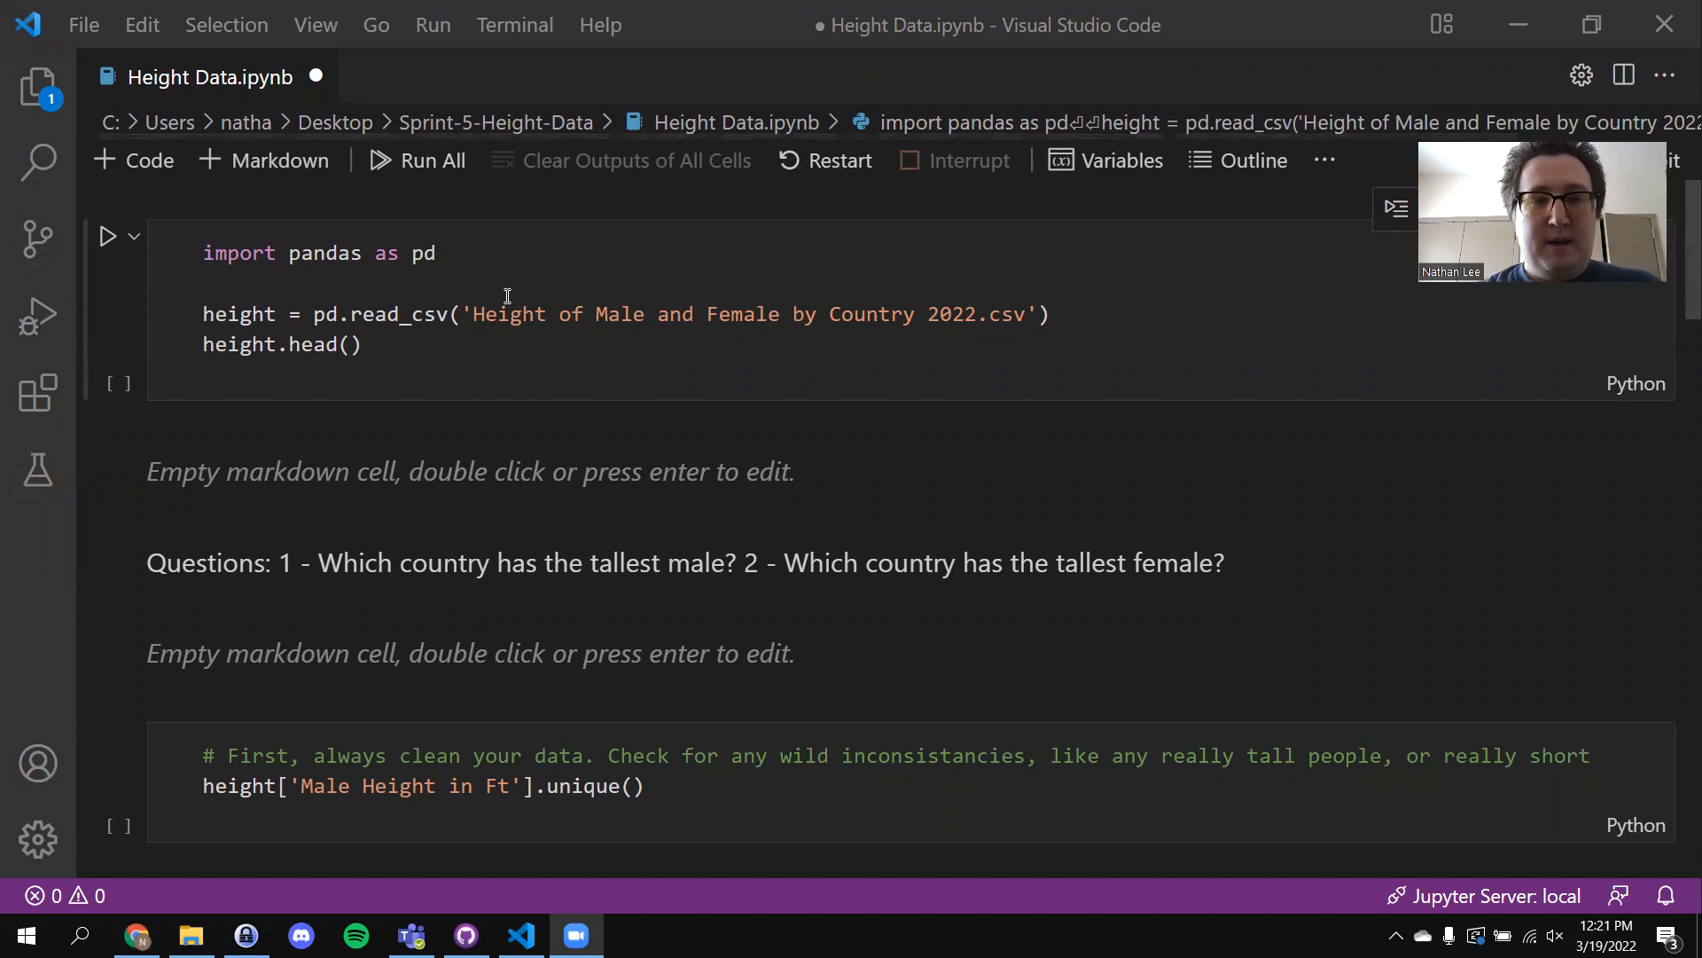
Locate the CSV file named in the read_csv call within the Sprint-5-Height-Data folder, and return to the notebook
{"action": "left_click_drag", "start_coordinate": [479, 314], "coordinate": [924, 321]}
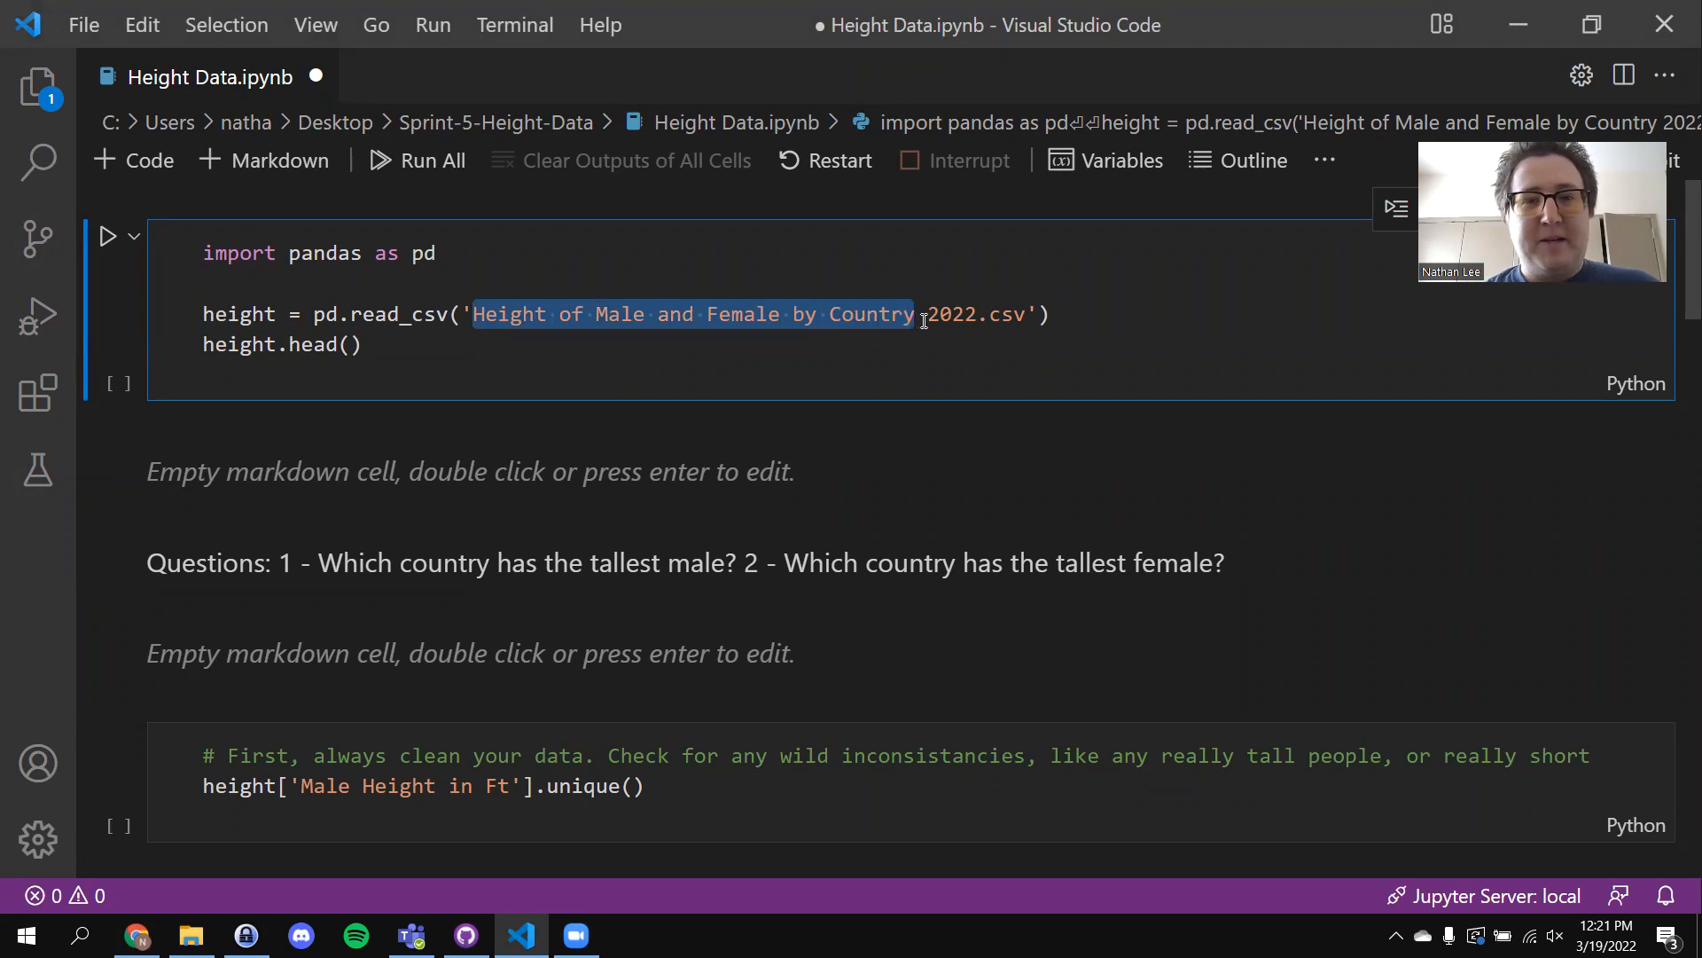
{"action": "left_click", "coordinate": [410, 289]}
{"action": "left_click", "coordinate": [33, 96]}
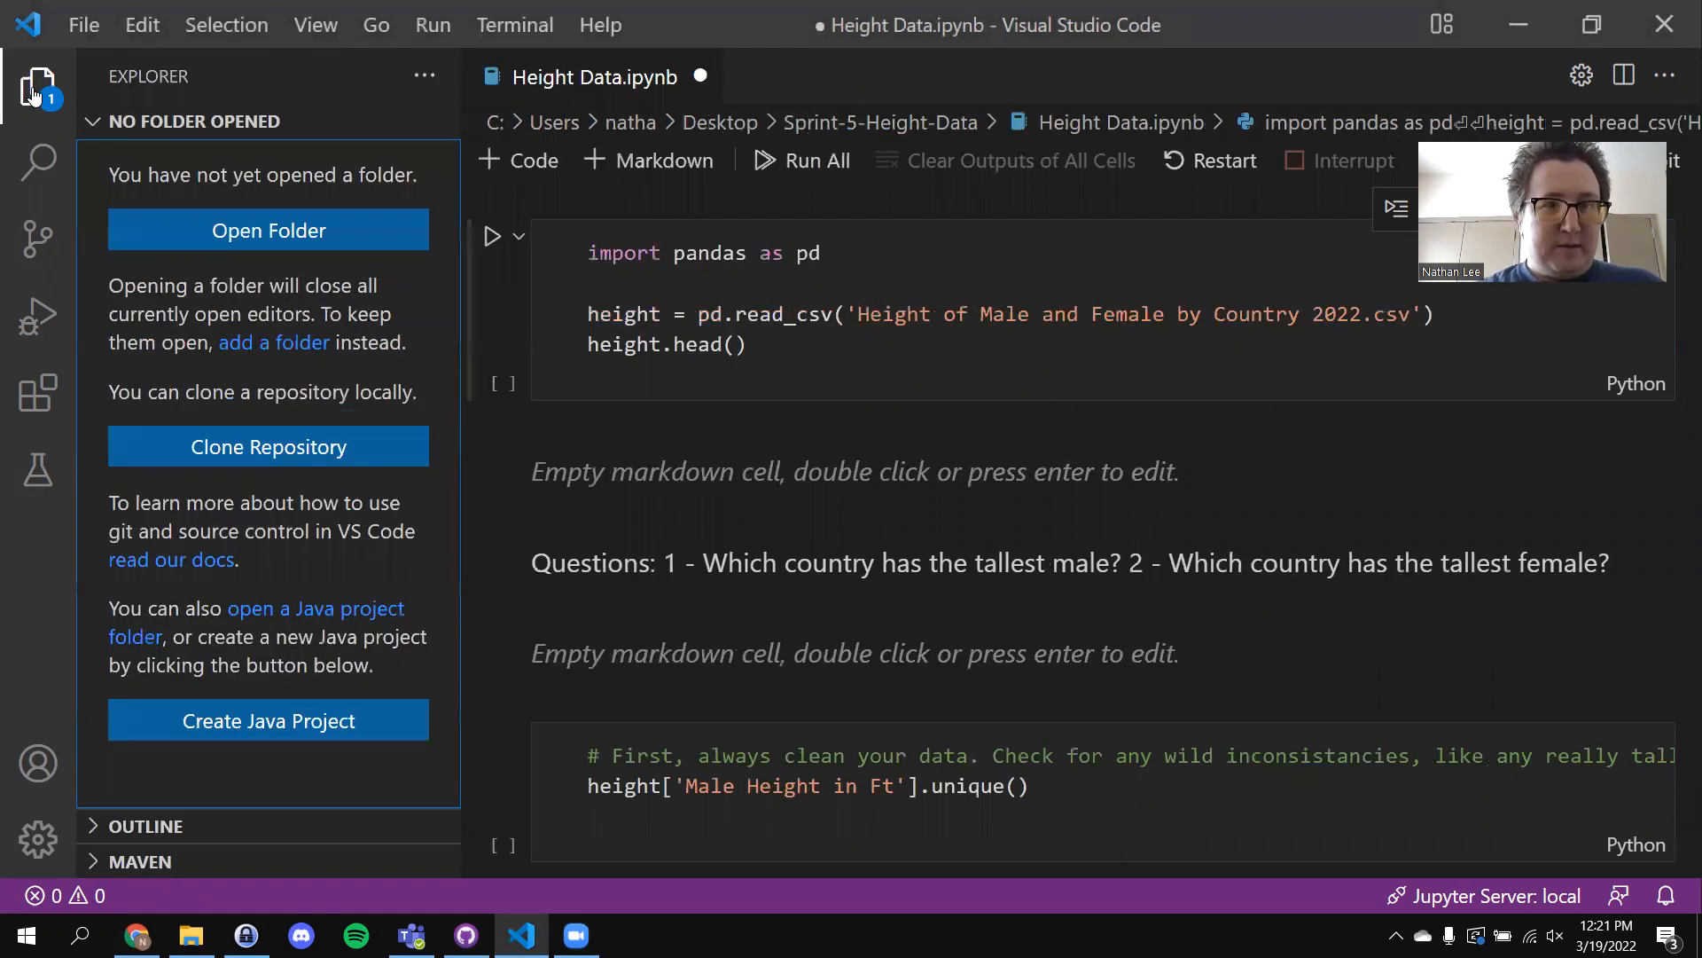
{"action": "left_click", "coordinate": [41, 93]}
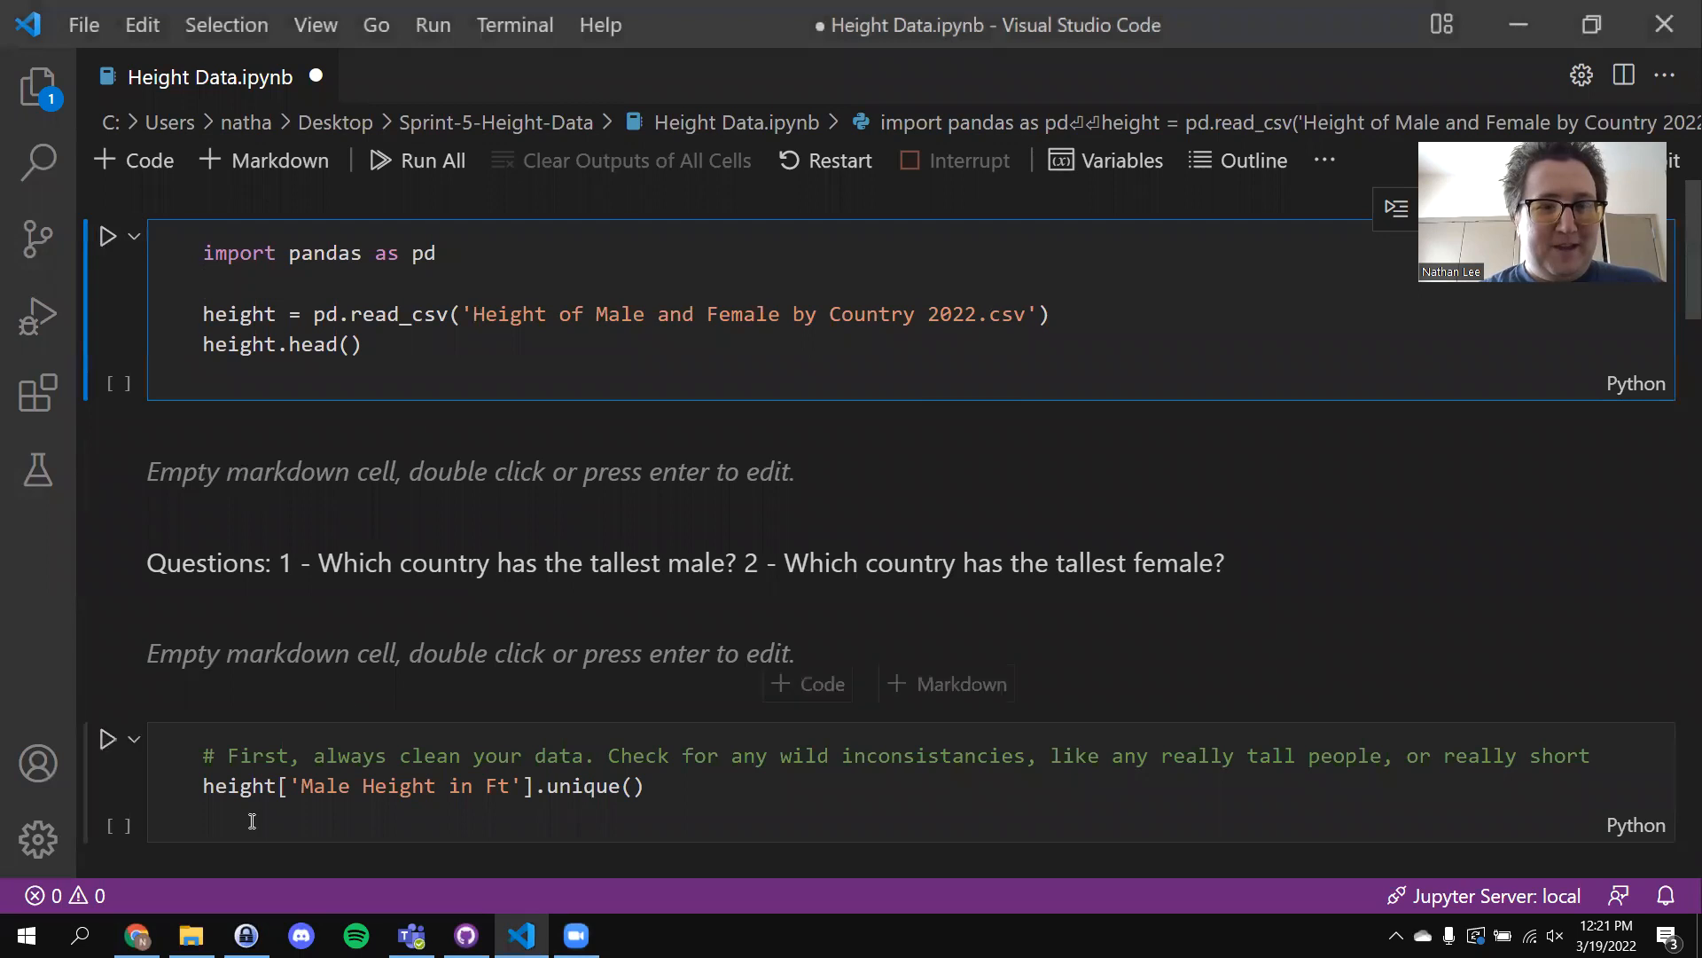
{"action": "left_click", "coordinate": [191, 935]}
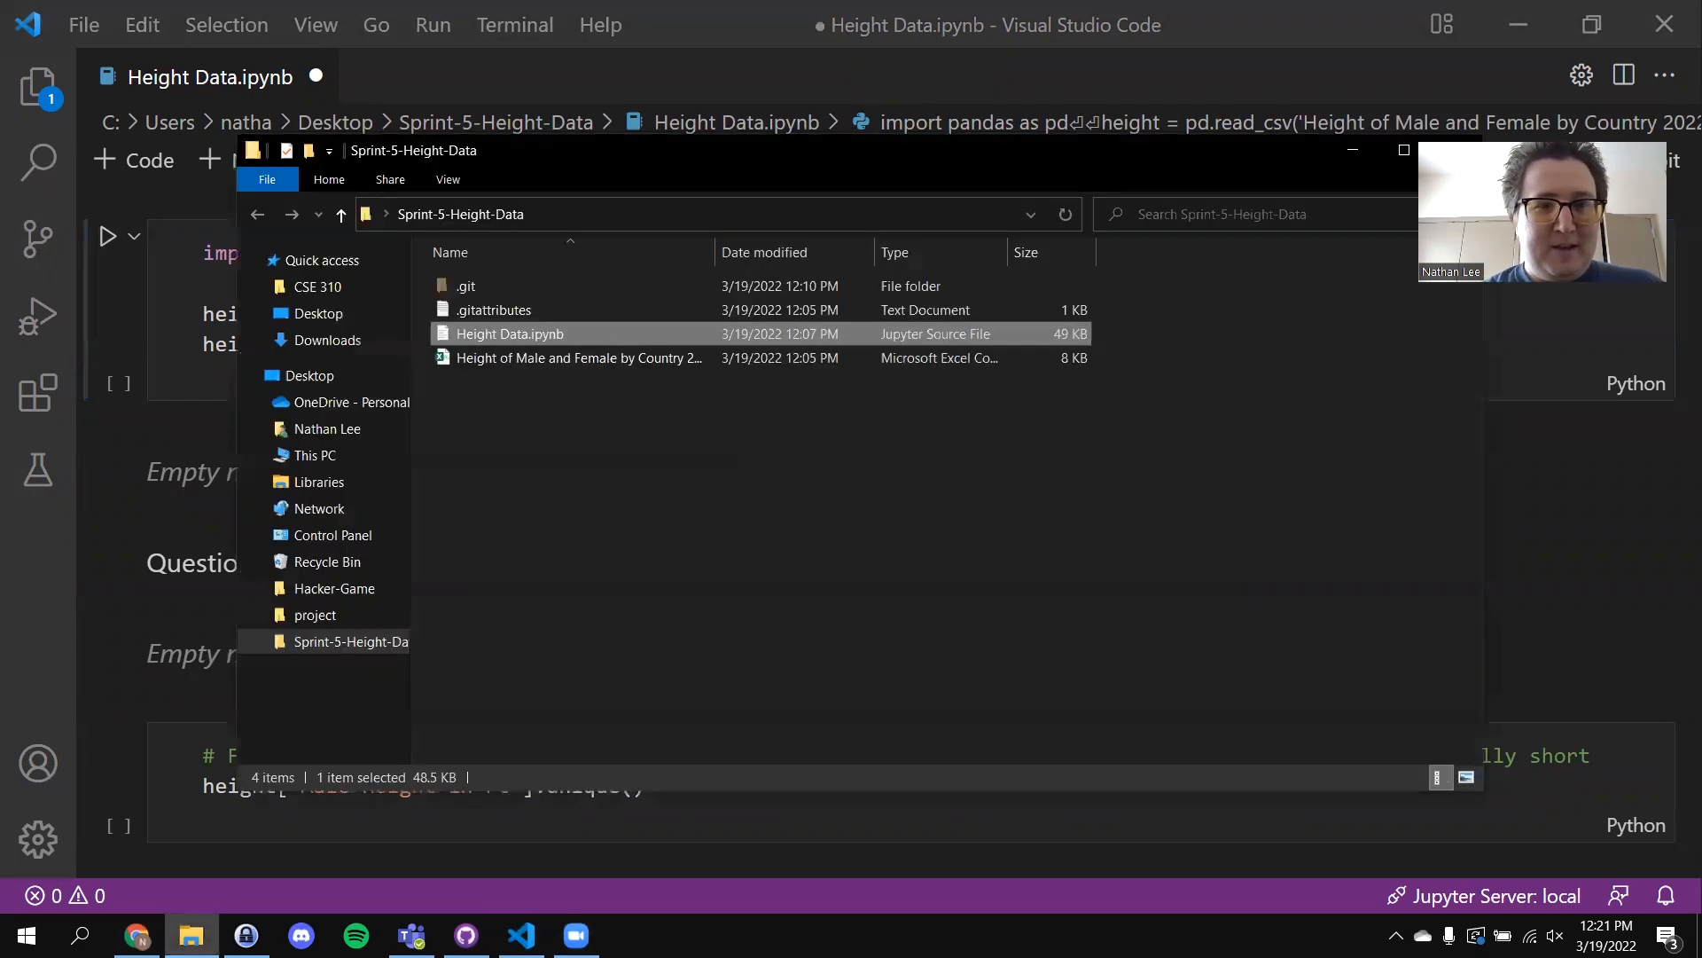
{"action": "left_click", "coordinate": [546, 357]}
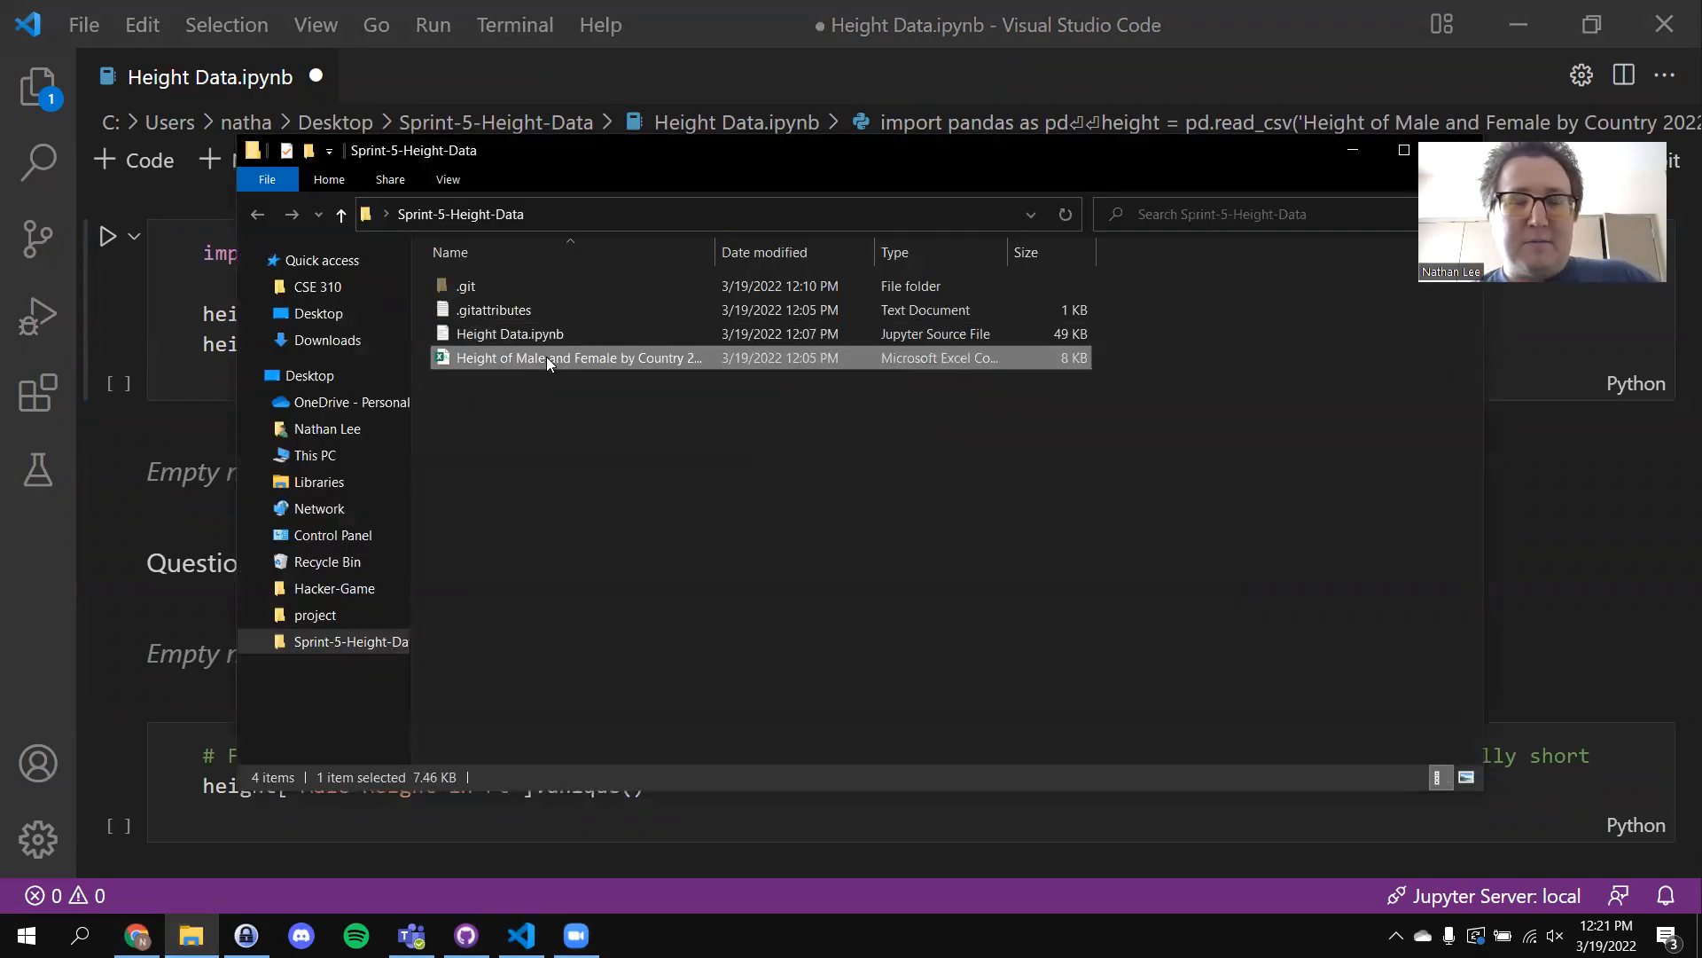
{"action": "left_click", "coordinate": [660, 13]}
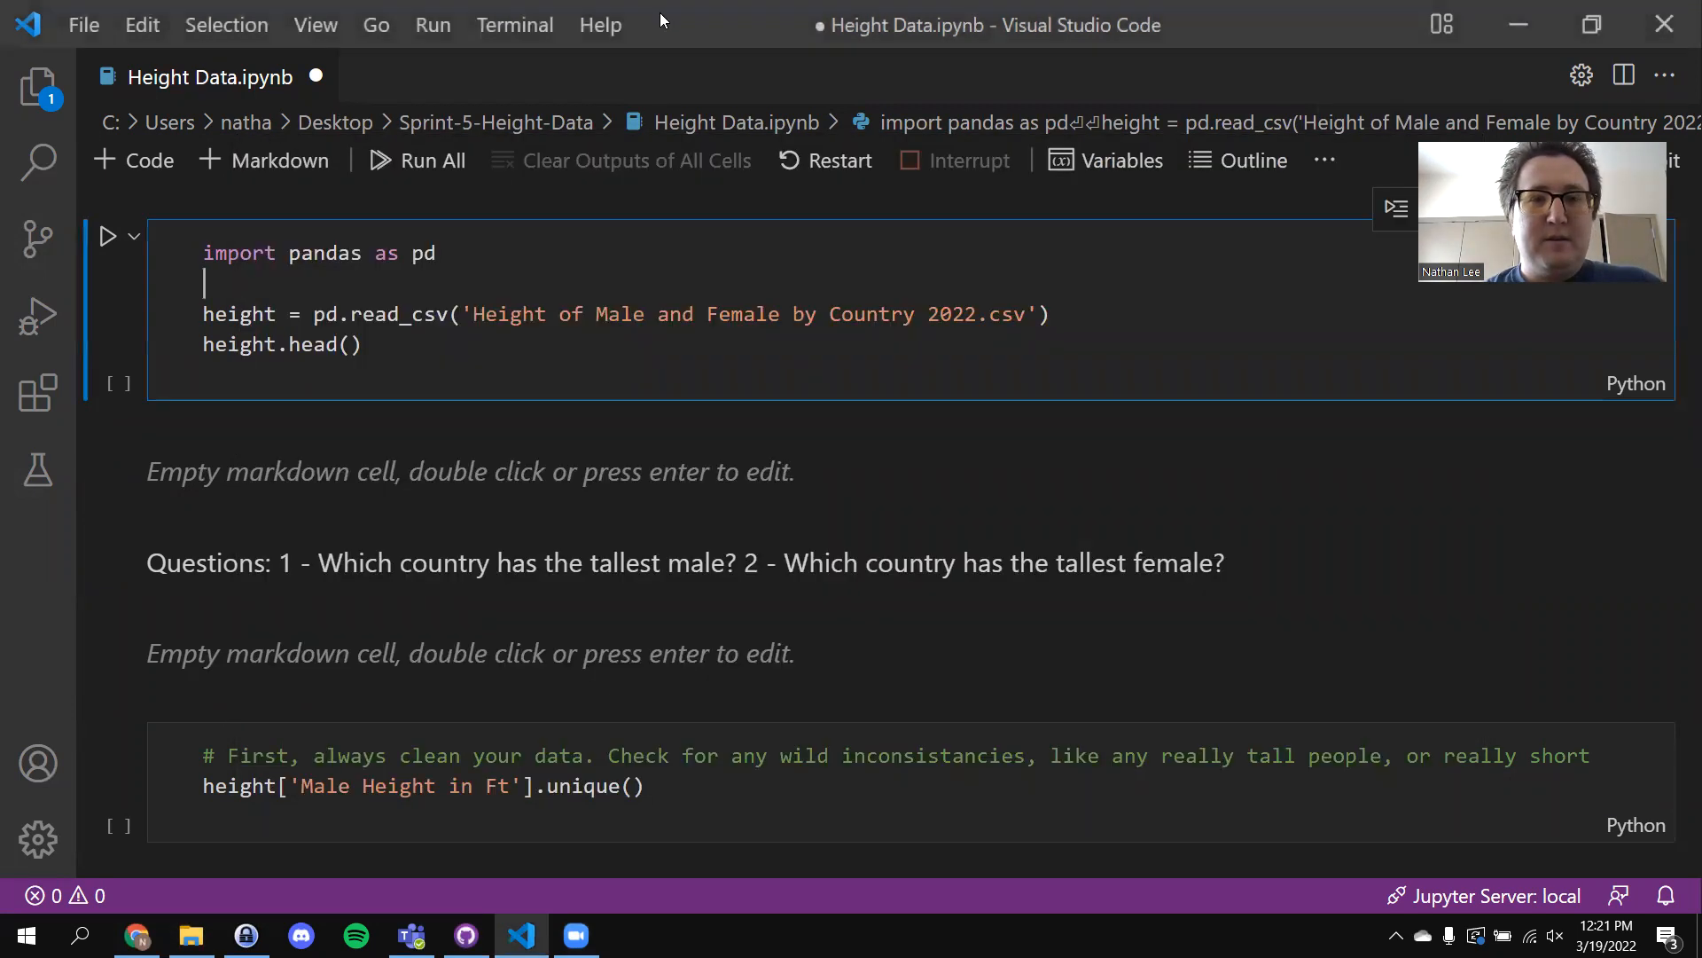
Run the first cell to import pandas, load the height CSV into the height dataframe and preview its first rows
{"action": "left_click", "coordinate": [108, 237]}
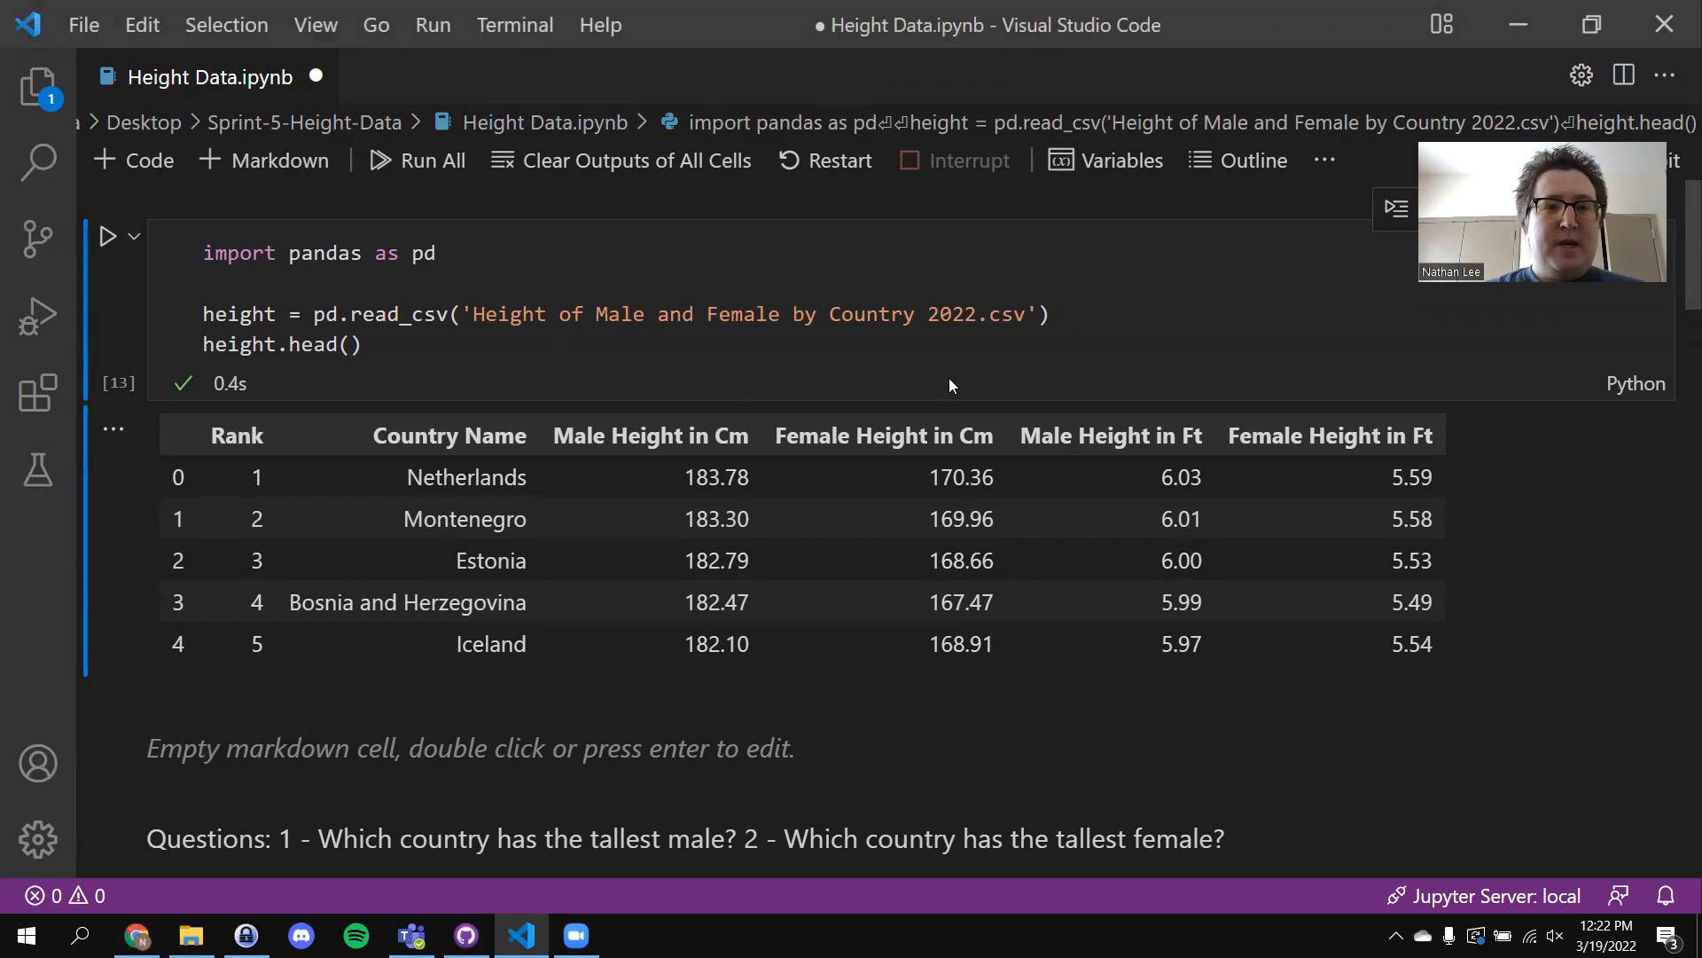
{"action": "left_click", "coordinate": [277, 315]}
{"action": "left_click_drag", "start_coordinate": [276, 315], "coordinate": [205, 313]}
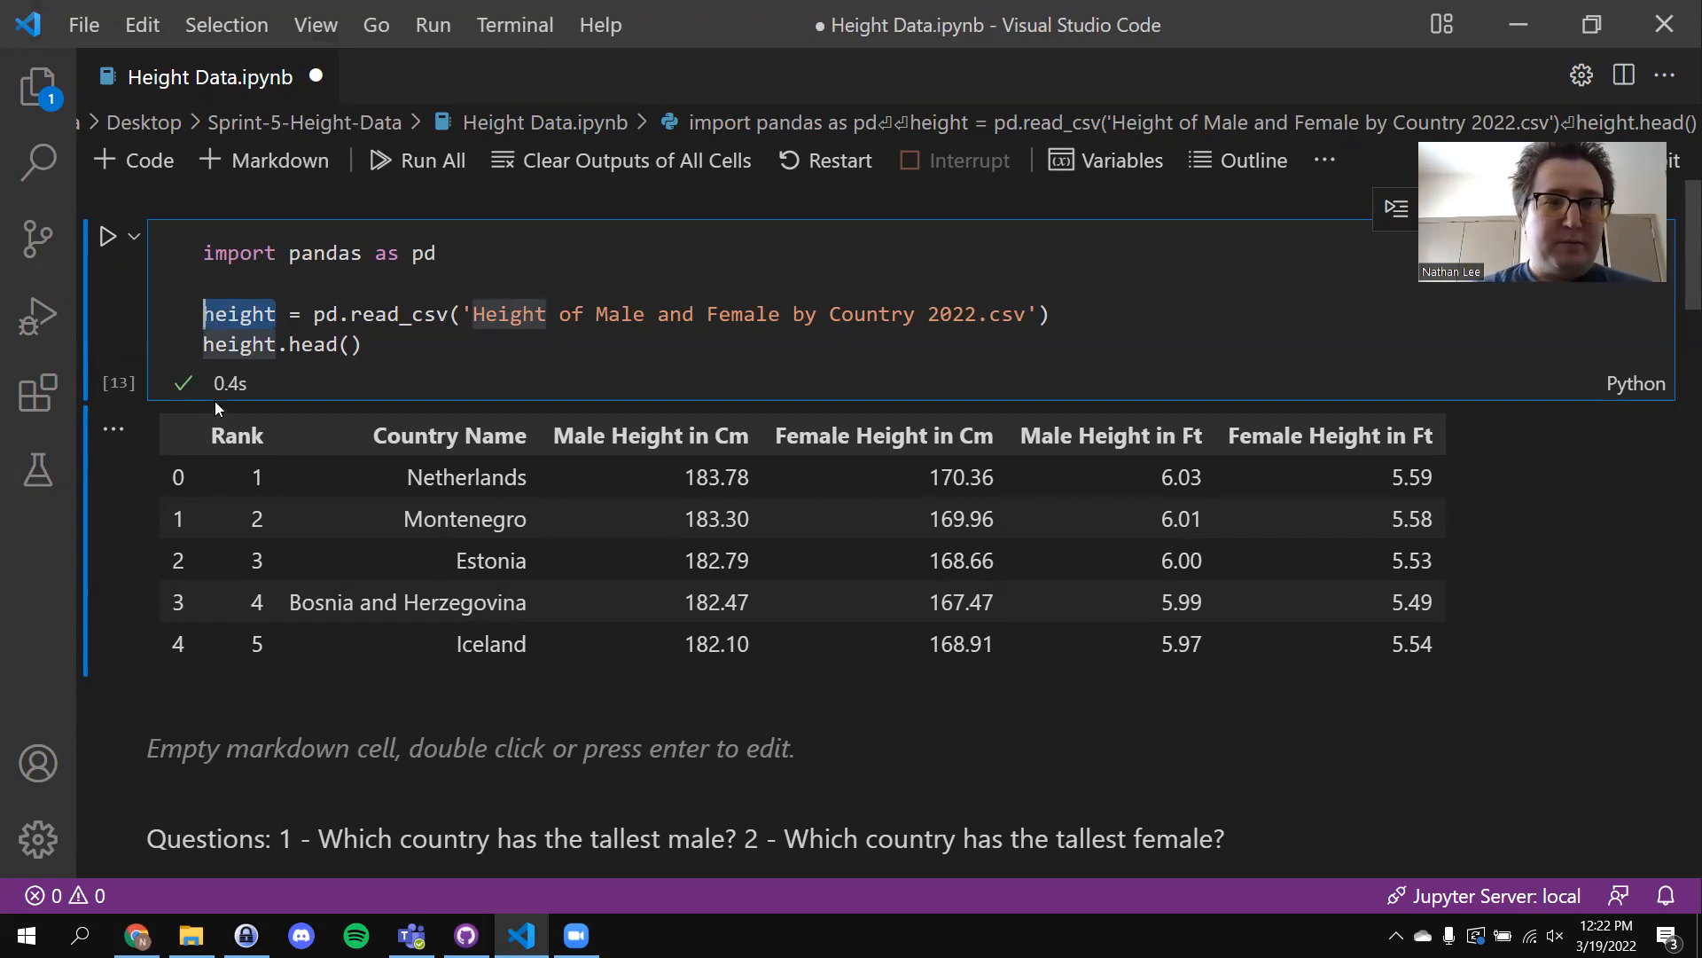
{"action": "left_click_drag", "start_coordinate": [278, 344], "coordinate": [358, 344]}
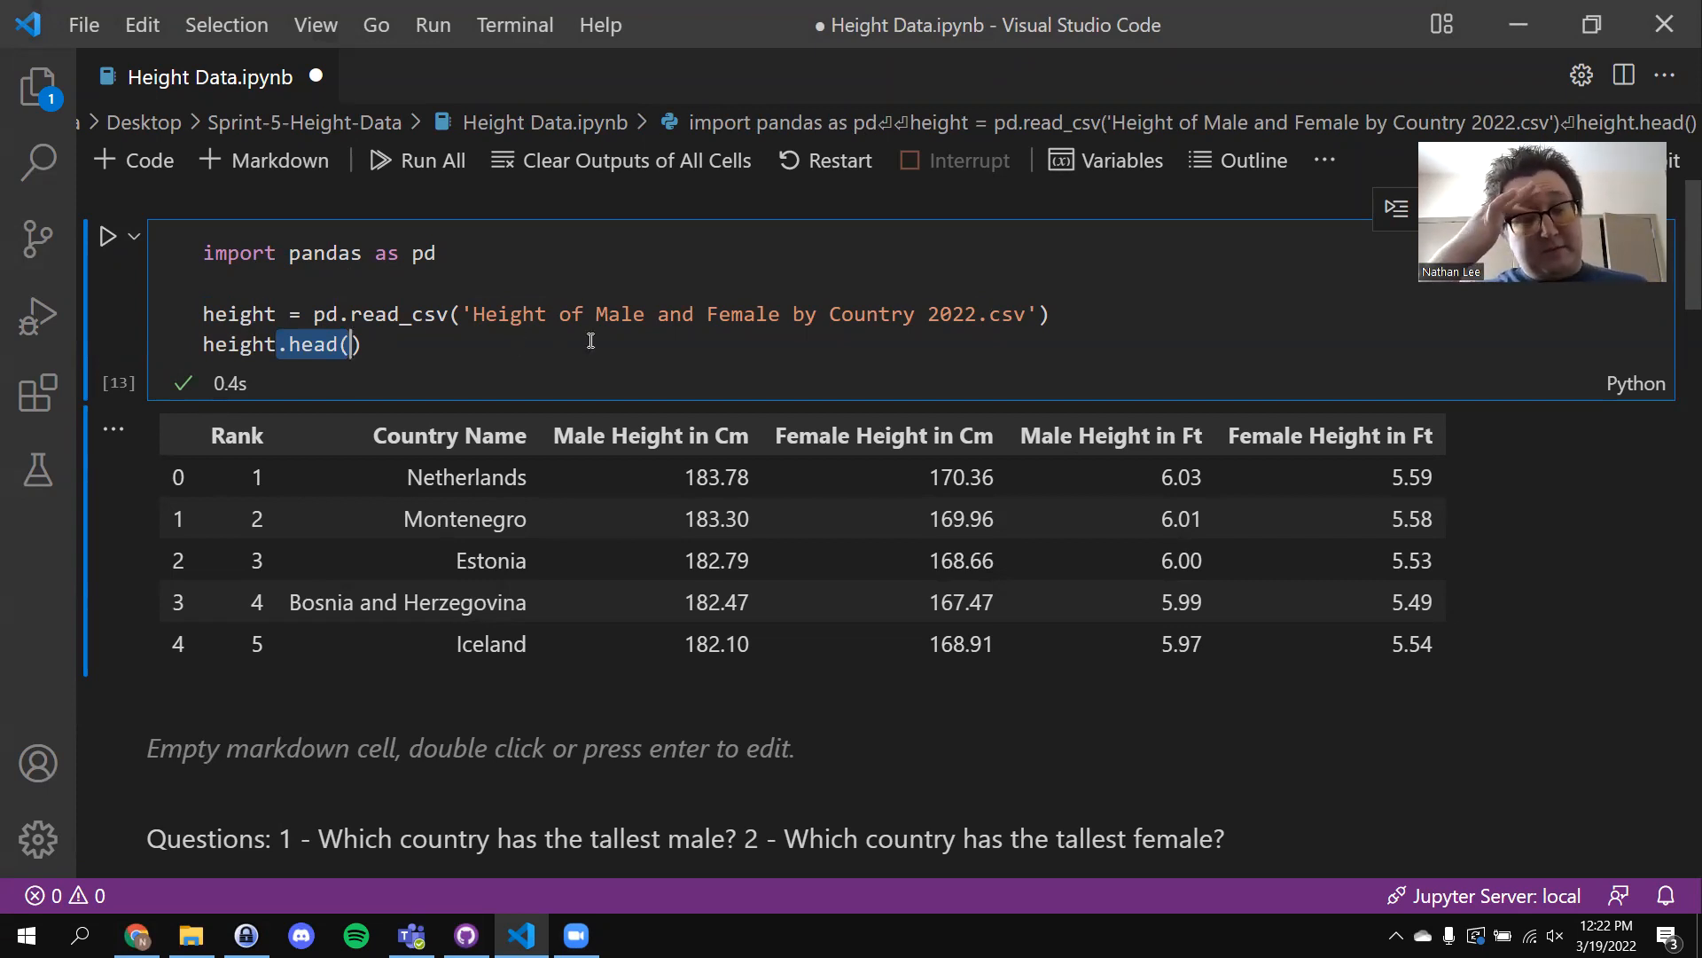
{"action": "left_click", "coordinate": [220, 433]}
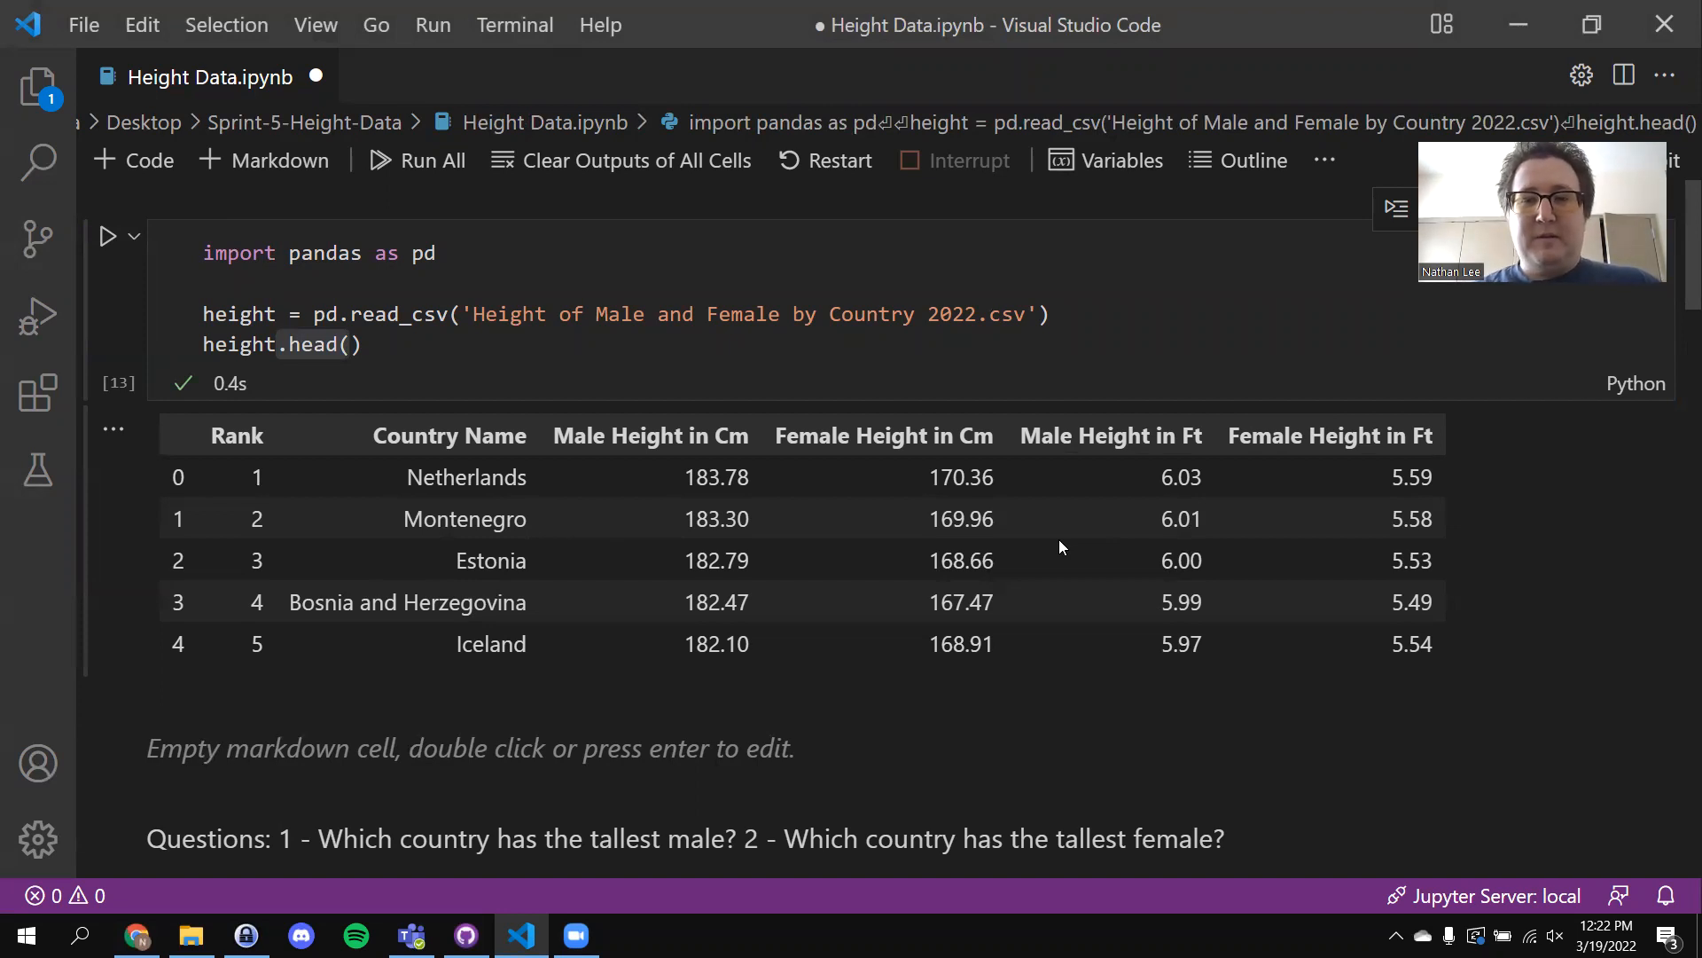
Review the male and female height columns in feet and the two questions about the tallest males and females
{"action": "scroll", "coordinate": [1060, 541], "scroll_direction": "down", "scroll_amount": 1}
{"action": "left_click_drag", "start_coordinate": [1028, 372], "coordinate": [1428, 382]}
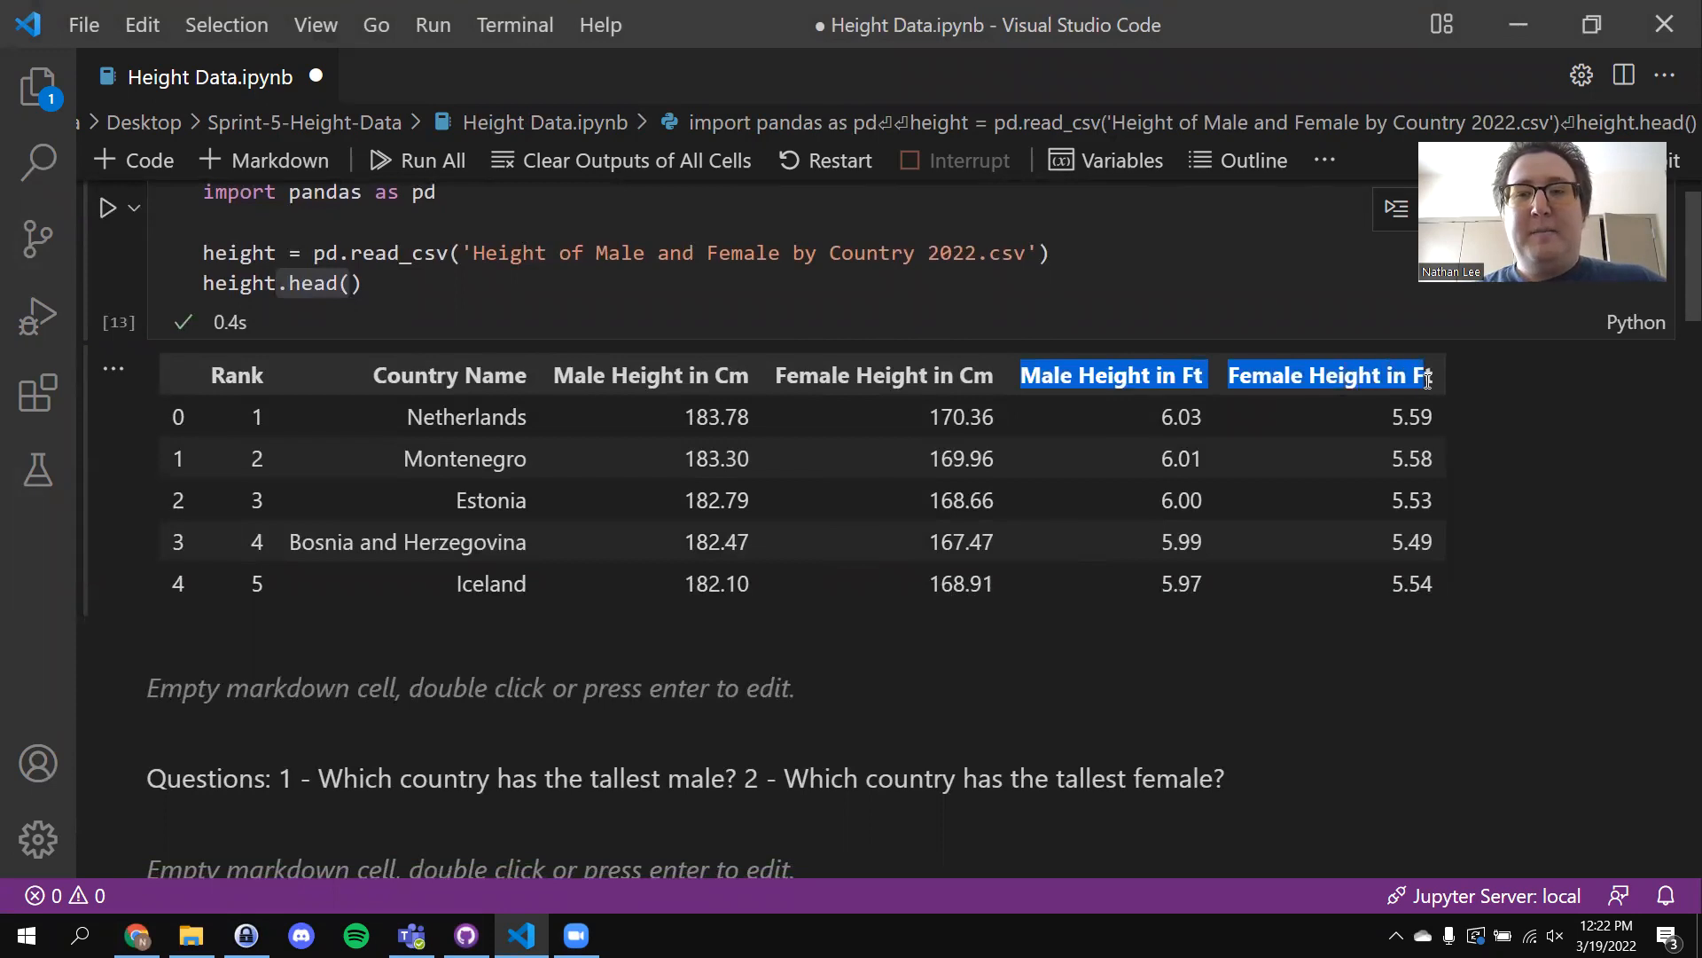
{"action": "left_click", "coordinate": [1490, 414]}
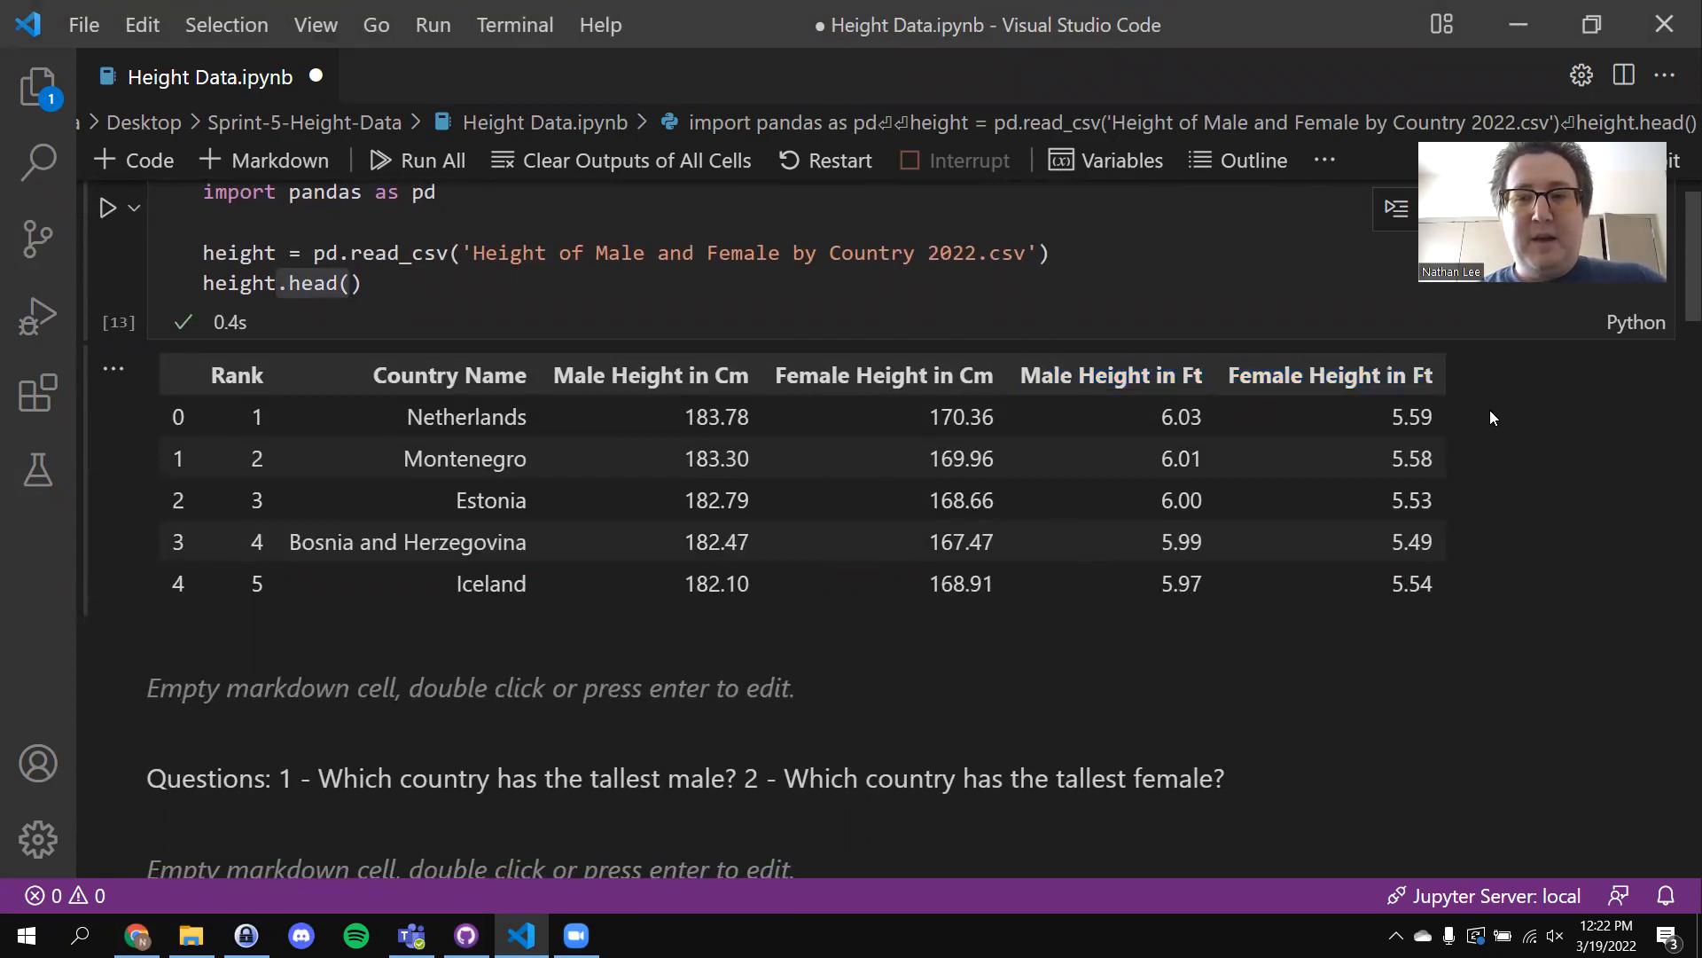
{"action": "scroll", "coordinate": [729, 586], "scroll_direction": "down", "scroll_amount": 3}
{"action": "scroll", "coordinate": [728, 576], "scroll_direction": "down", "scroll_amount": 3}
{"action": "scroll", "coordinate": [729, 582], "scroll_direction": "up", "scroll_amount": 3}
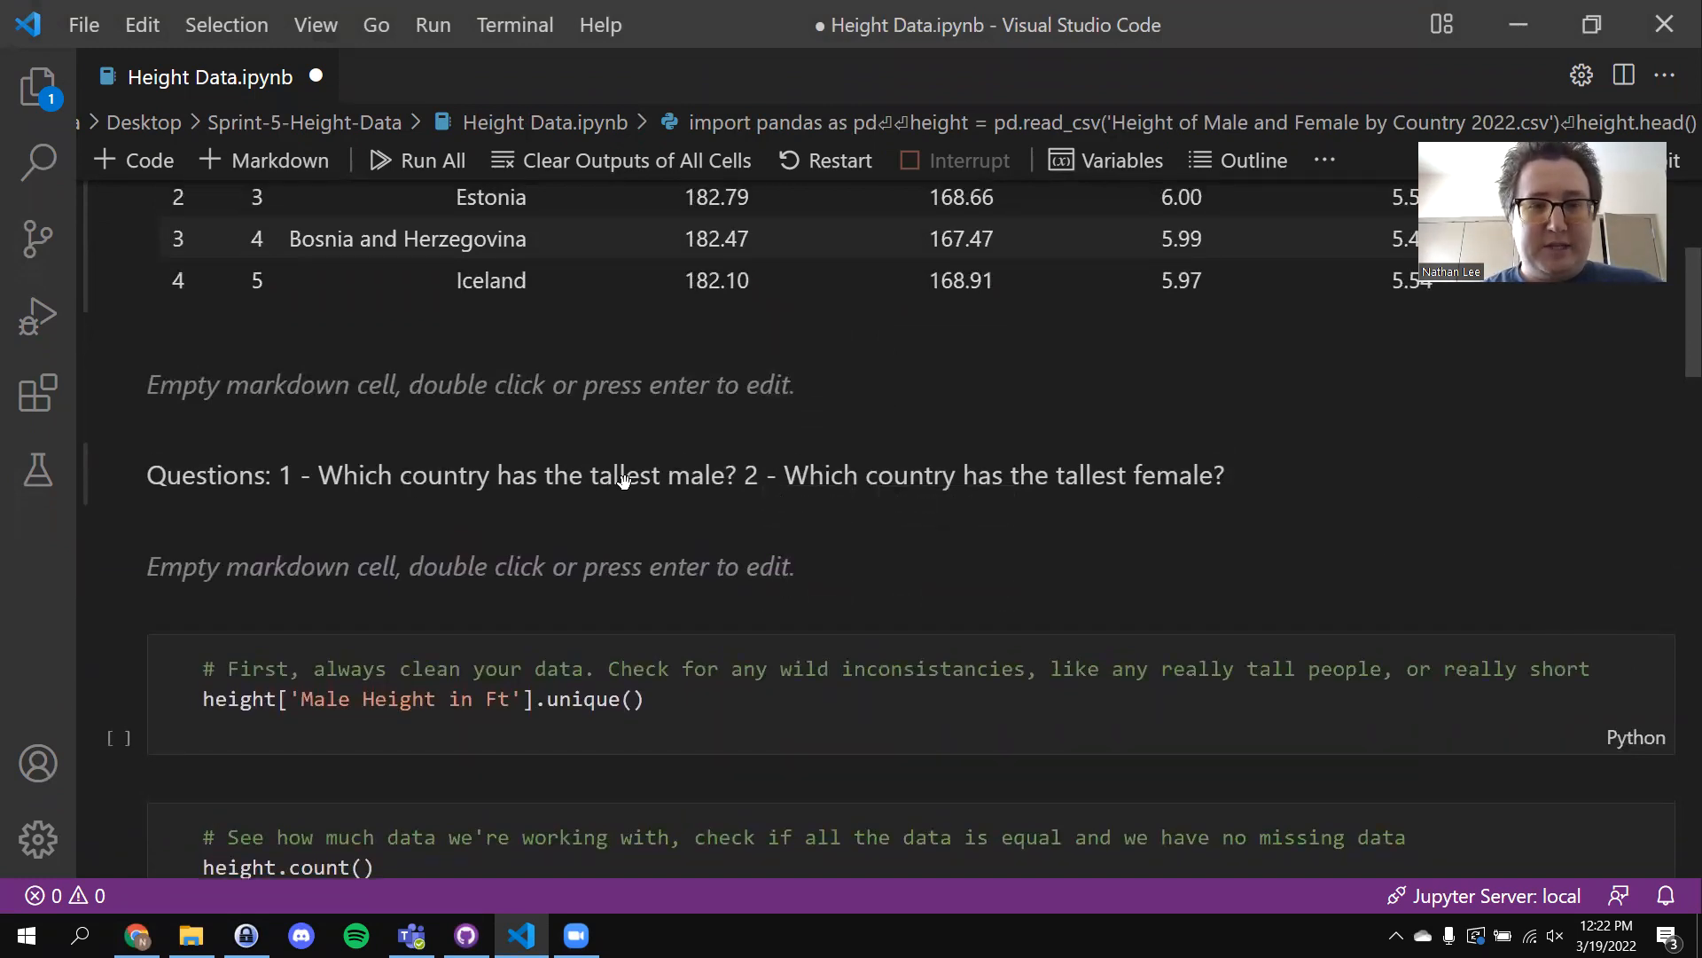
{"action": "mouse_move", "coordinate": [906, 514]}
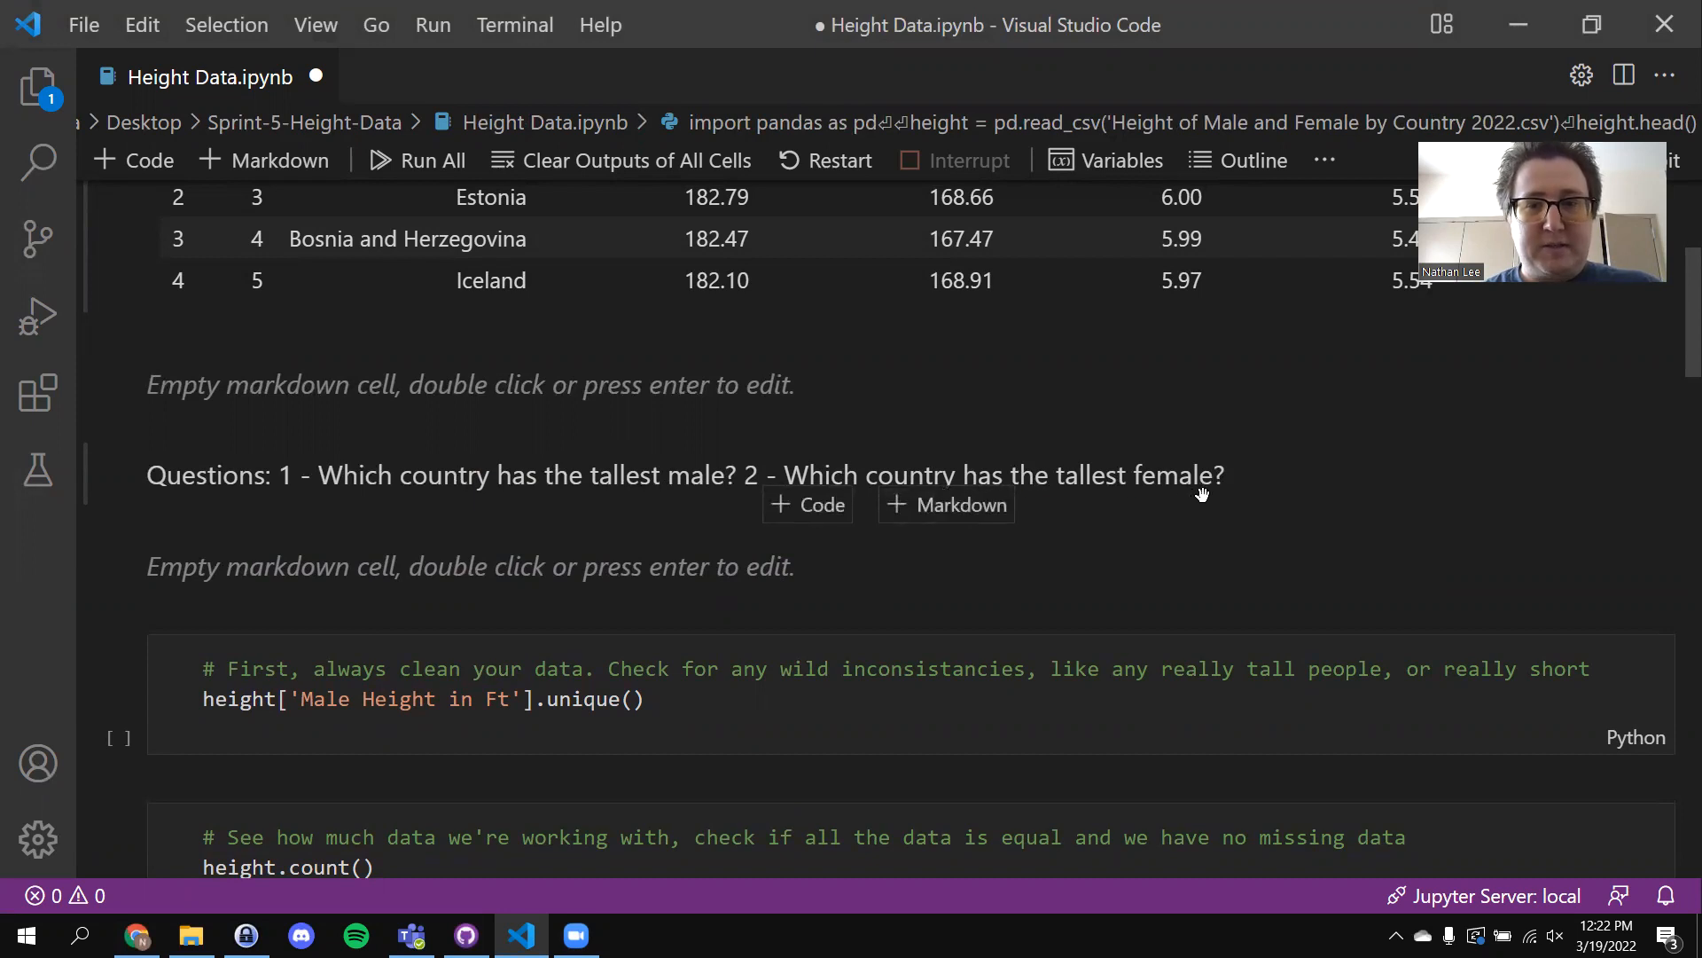
Run the data-cleaning cell listing the unique values of 'Male Height in Ft', and check its first value for inconsistencies
{"action": "scroll", "coordinate": [635, 557], "scroll_direction": "down", "scroll_amount": 3}
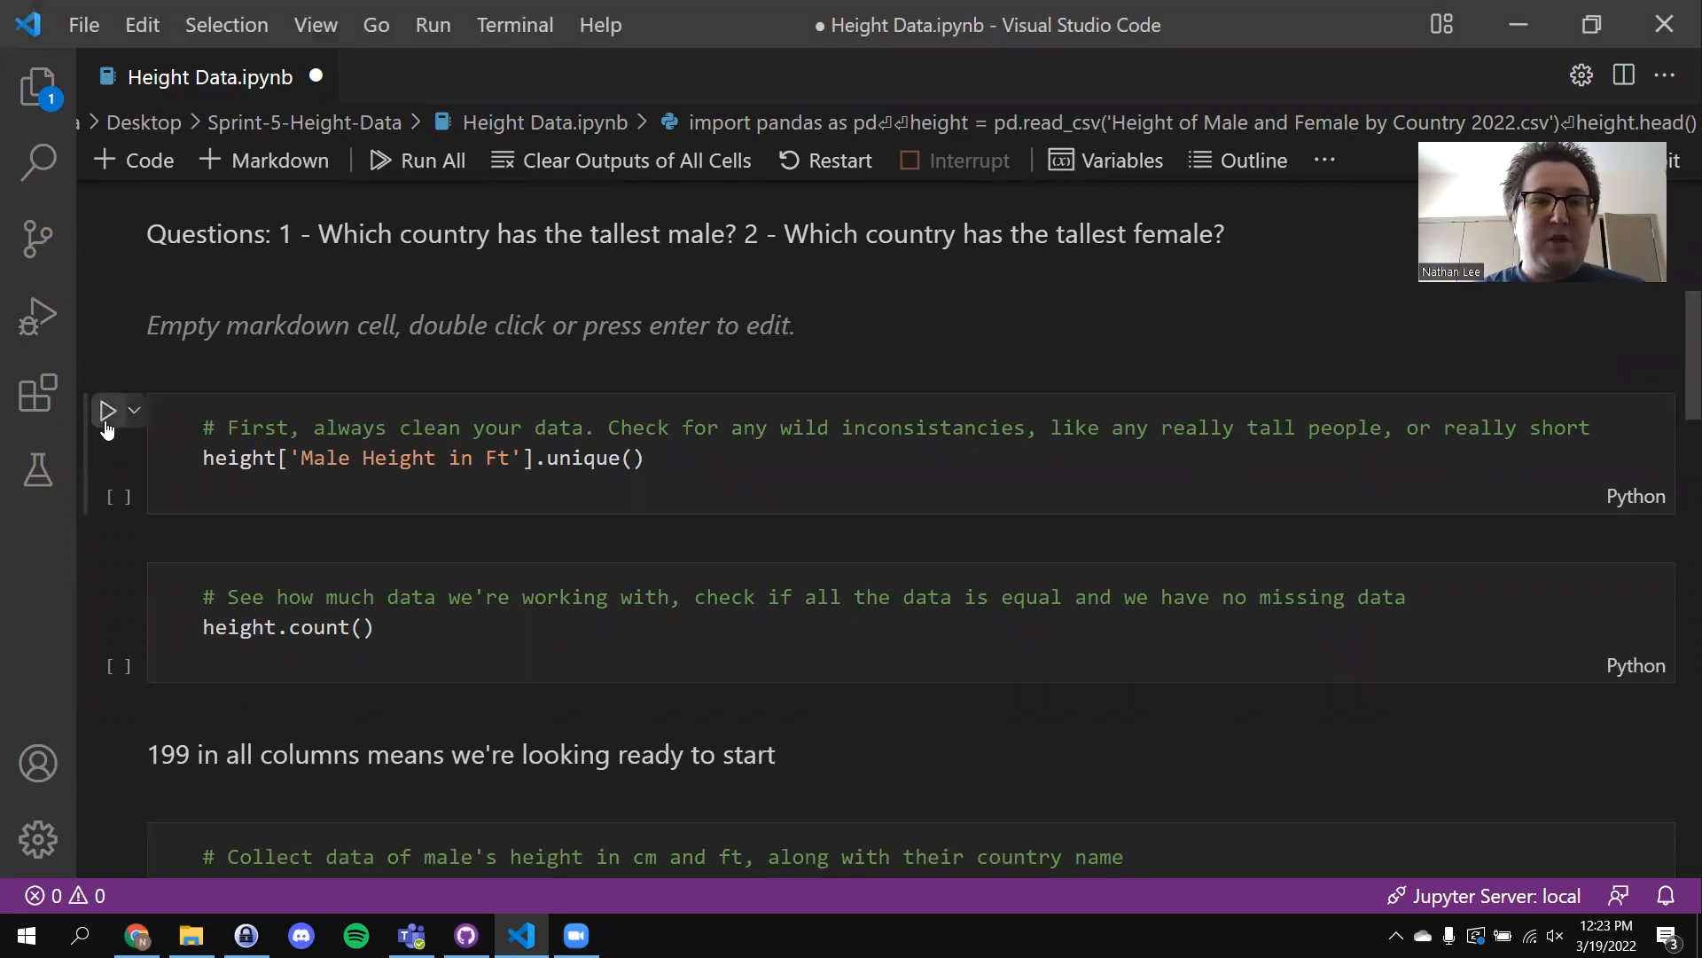
{"action": "left_click", "coordinate": [107, 413]}
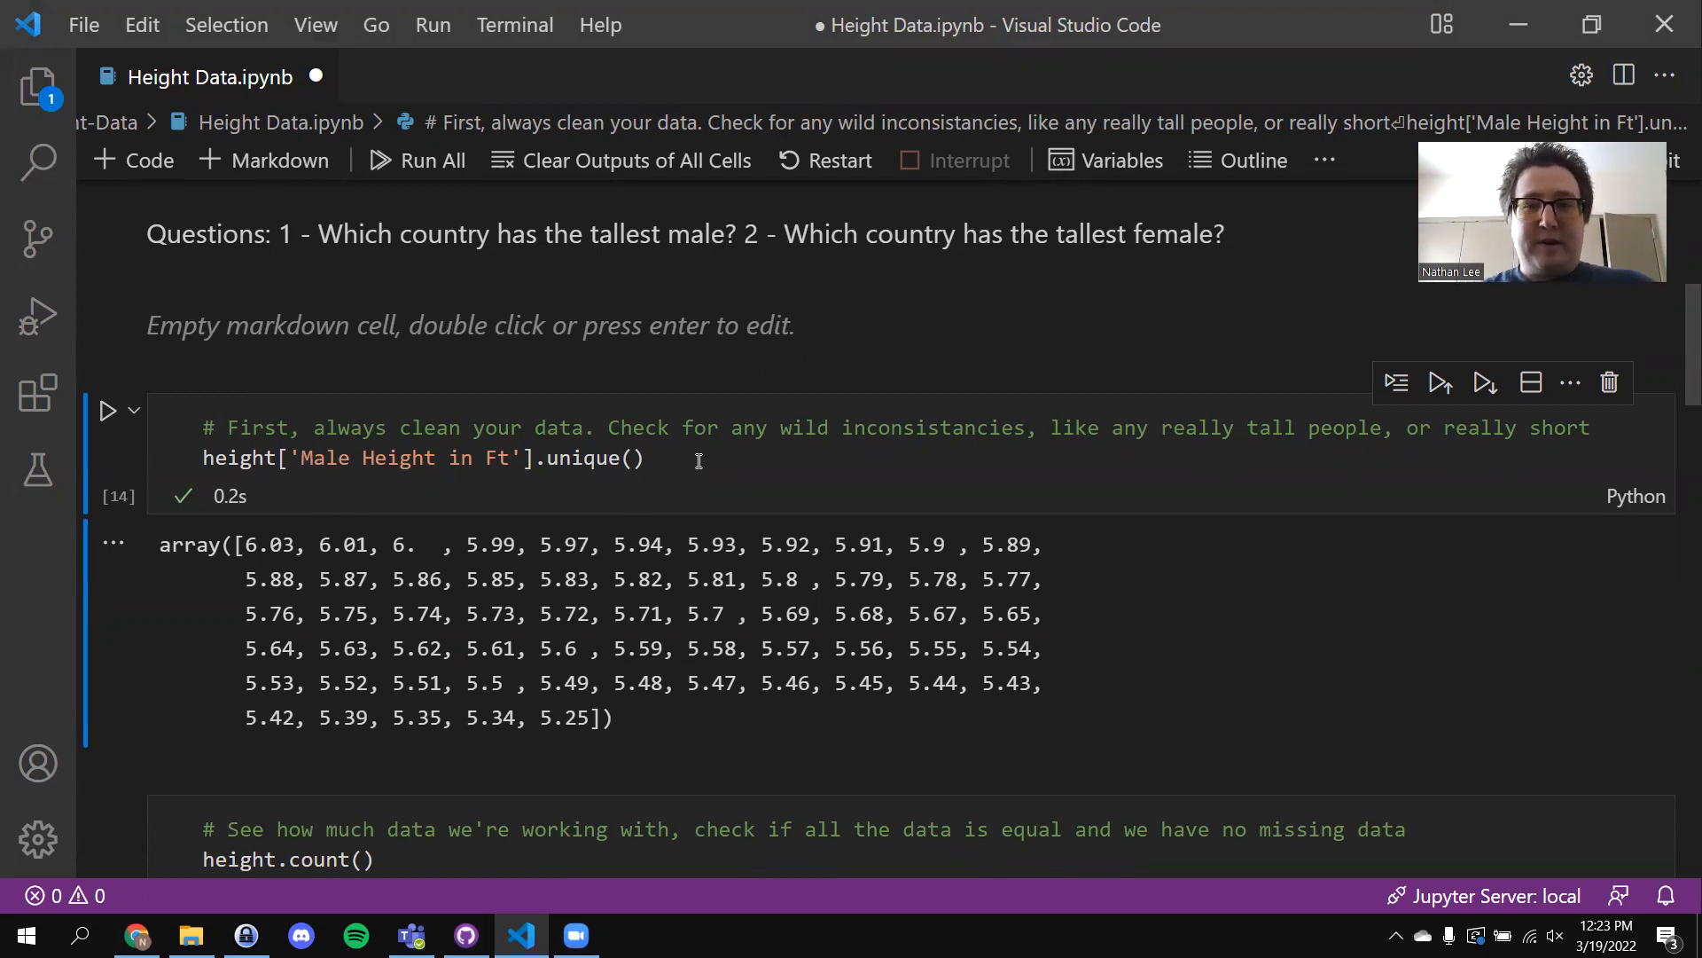
{"action": "left_click", "coordinate": [243, 544]}
{"action": "left_click_drag", "start_coordinate": [245, 545], "coordinate": [287, 549]}
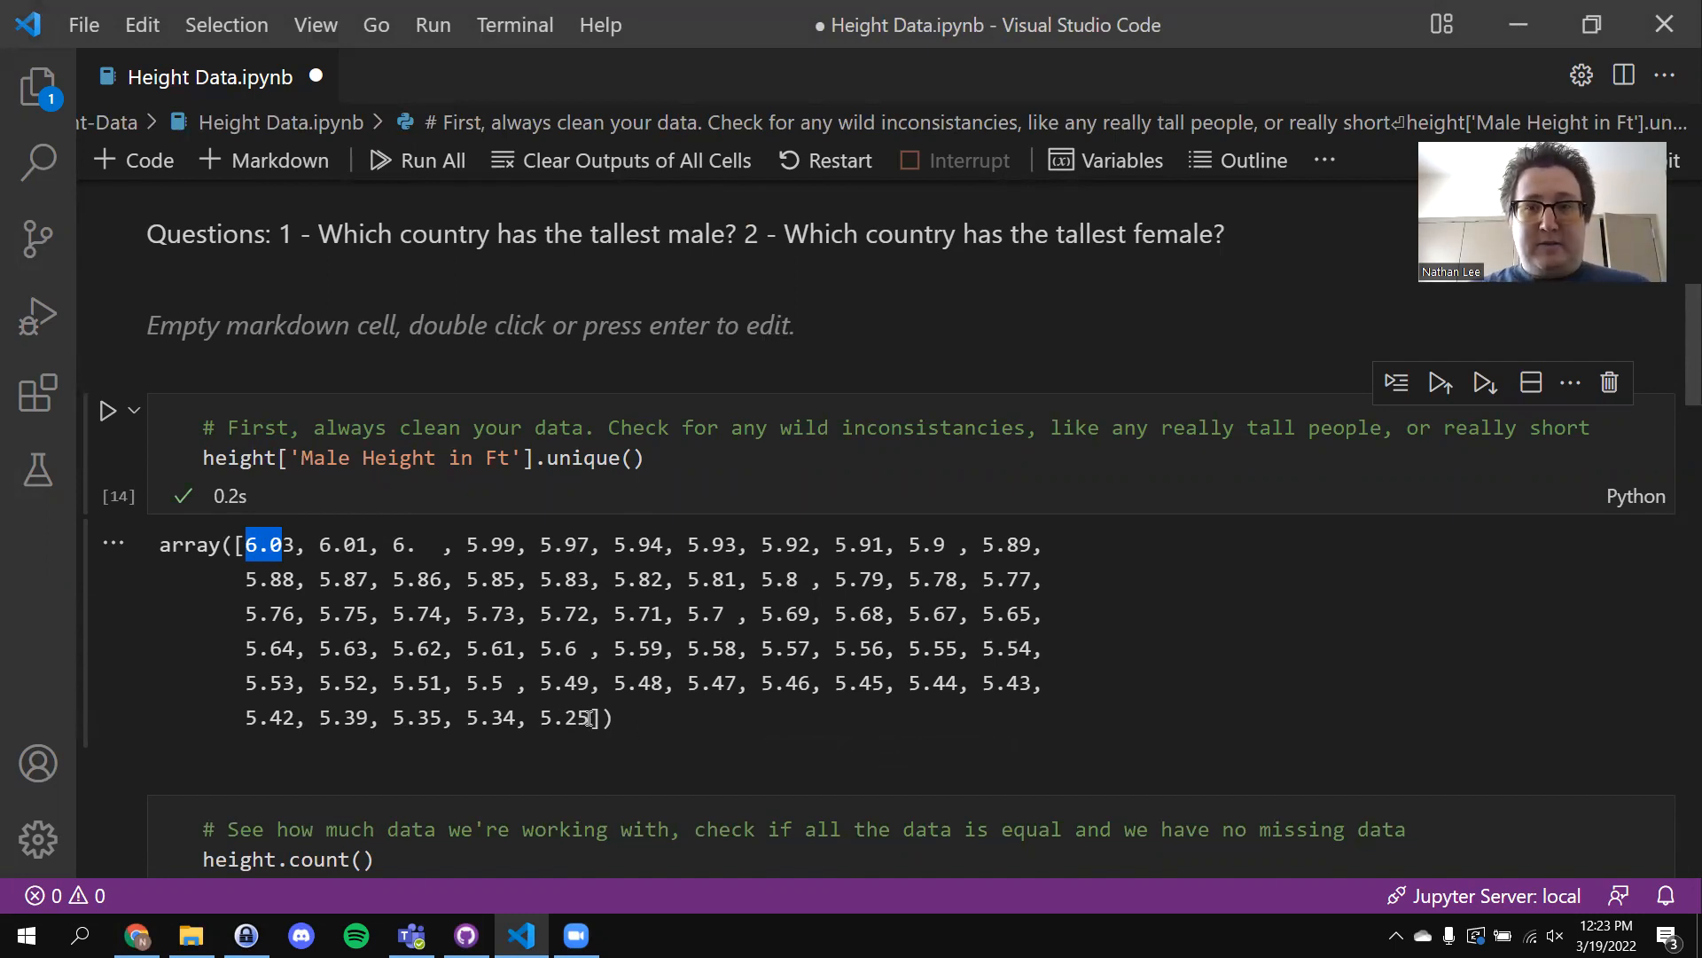
Run the height.count() cell to check every column for missing data
{"action": "scroll", "coordinate": [1097, 578], "scroll_direction": "down", "scroll_amount": 2}
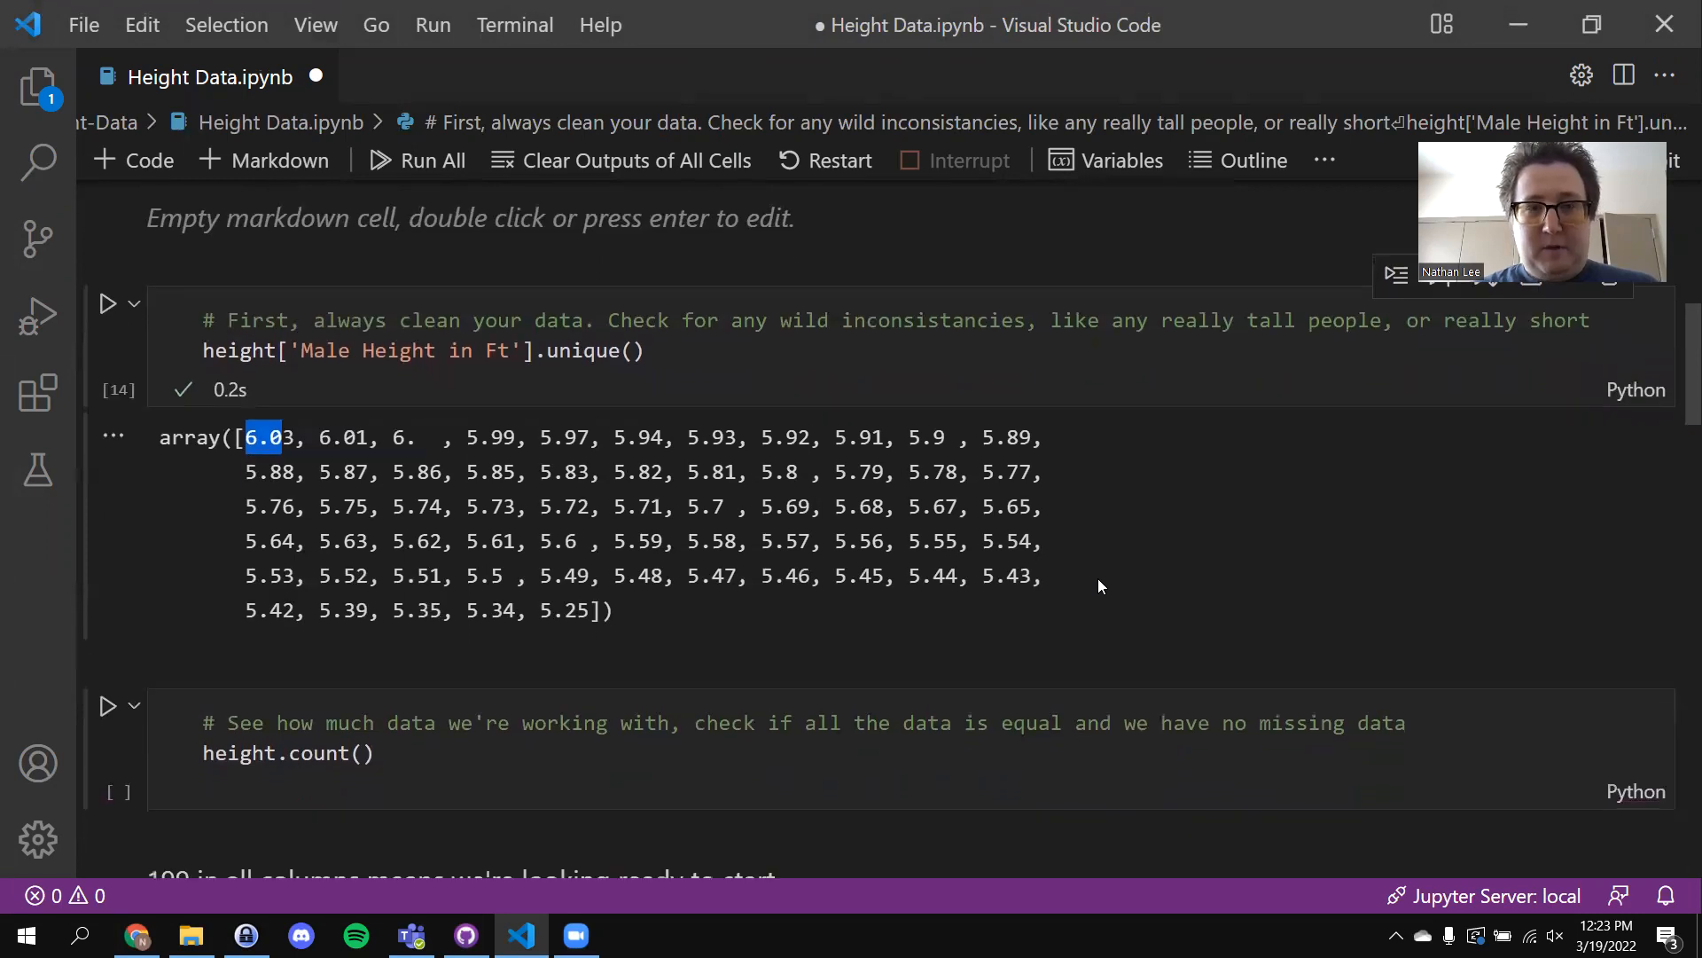
{"action": "scroll", "coordinate": [1098, 578], "scroll_direction": "down", "scroll_amount": 1}
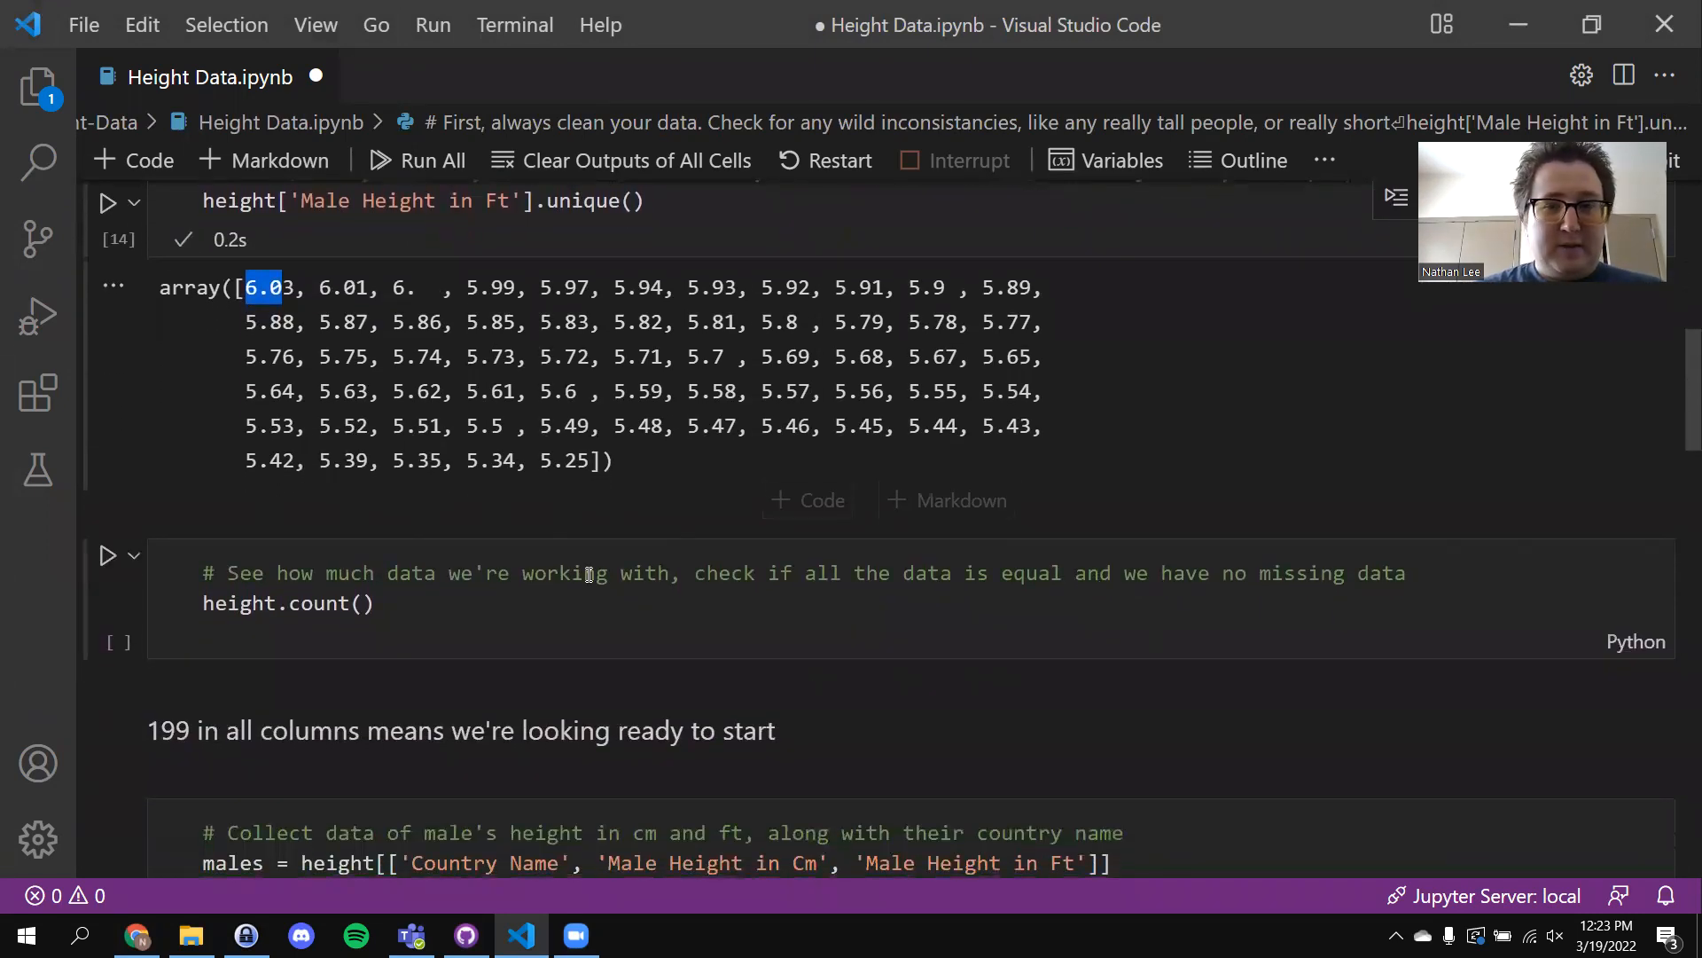
{"action": "left_click", "coordinate": [109, 556]}
{"action": "scroll", "coordinate": [699, 632], "scroll_direction": "down", "scroll_amount": 1}
{"action": "scroll", "coordinate": [699, 631], "scroll_direction": "down", "scroll_amount": 1}
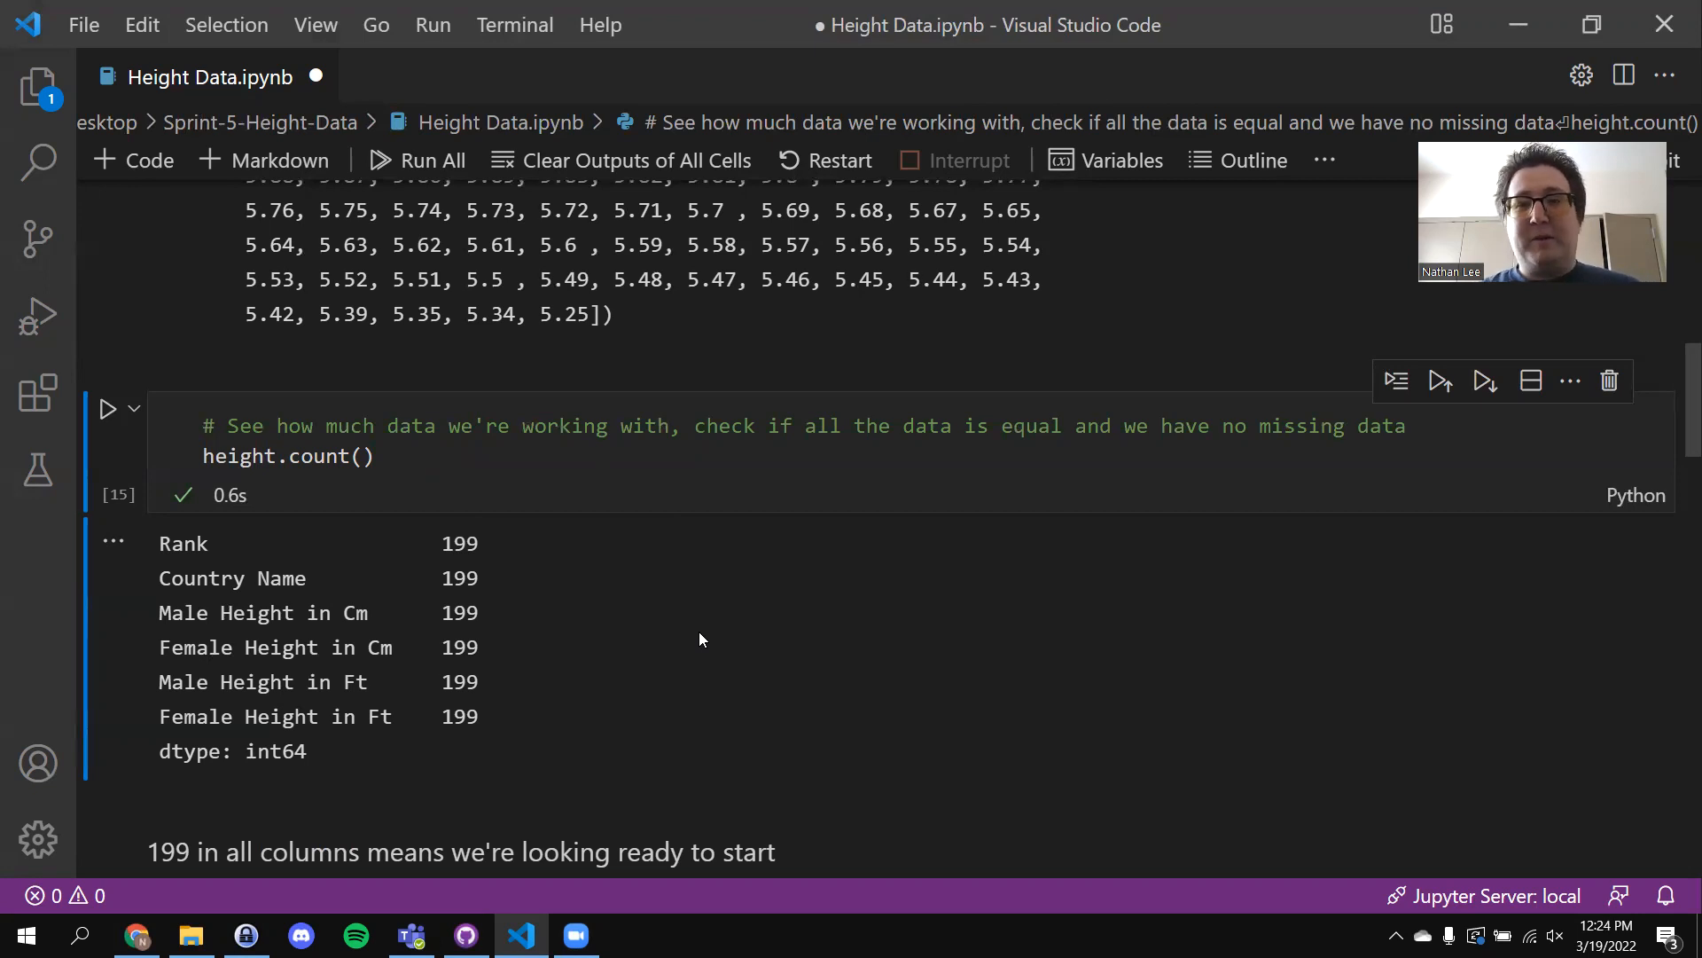
Run the cell that collects country names and male heights in cm and ft into the males dataframe
{"action": "scroll", "coordinate": [699, 631], "scroll_direction": "down", "scroll_amount": 2}
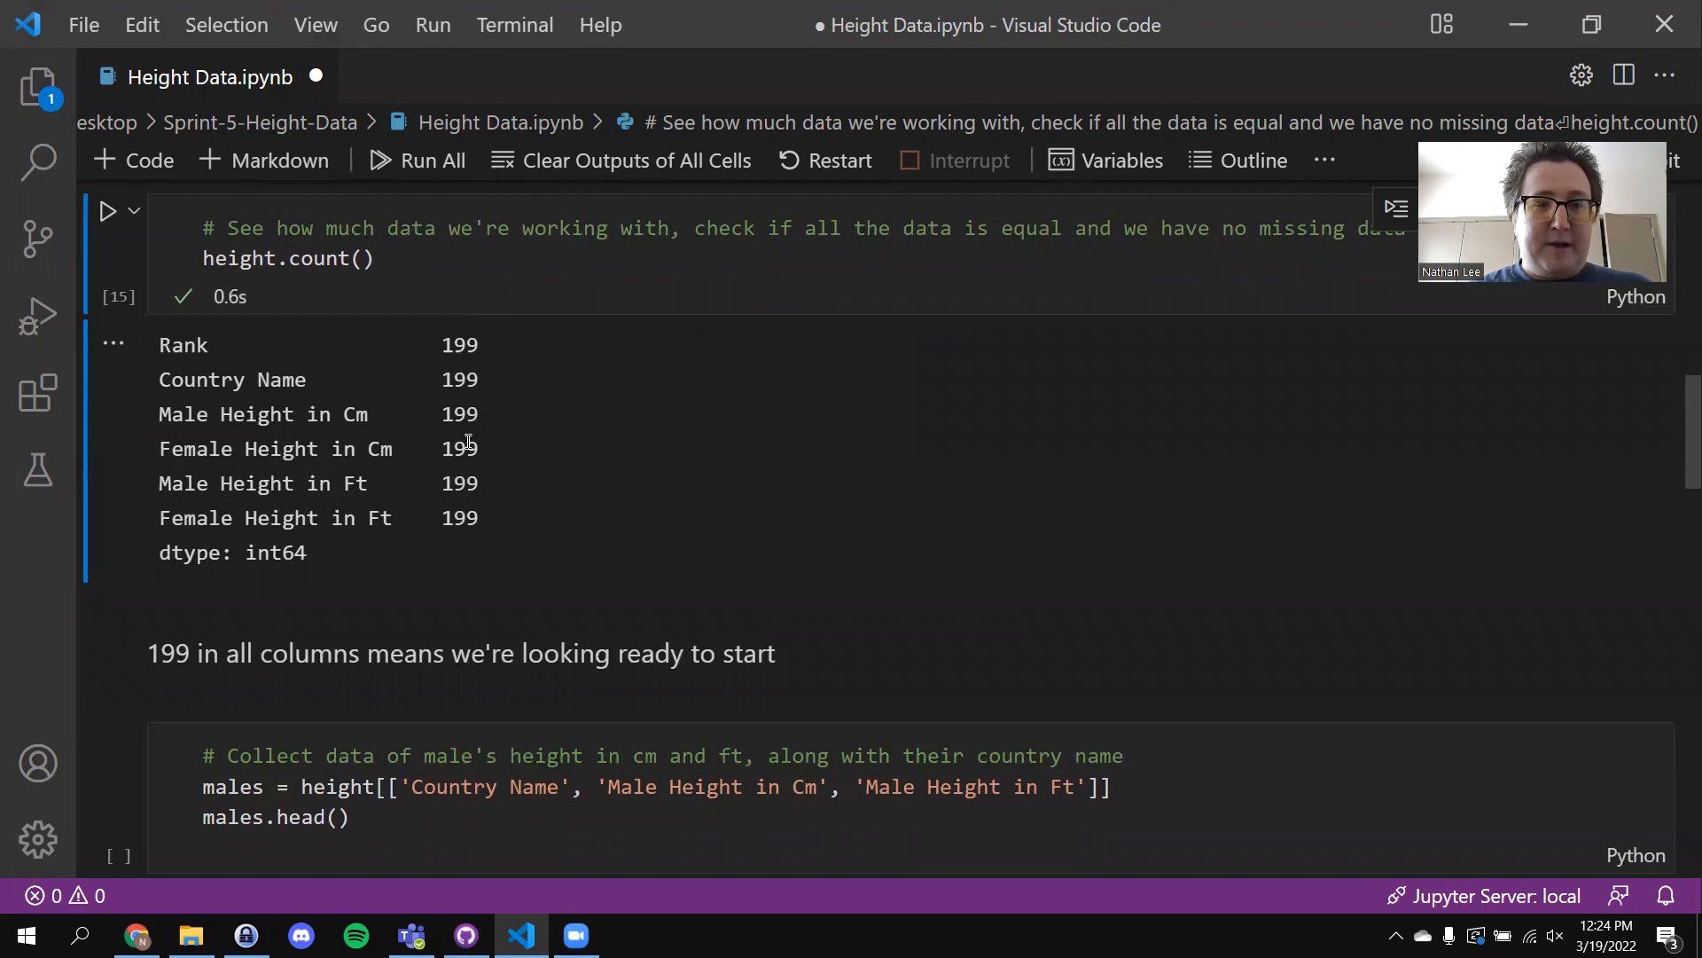
{"action": "scroll", "coordinate": [555, 526], "scroll_direction": "down", "scroll_amount": 3}
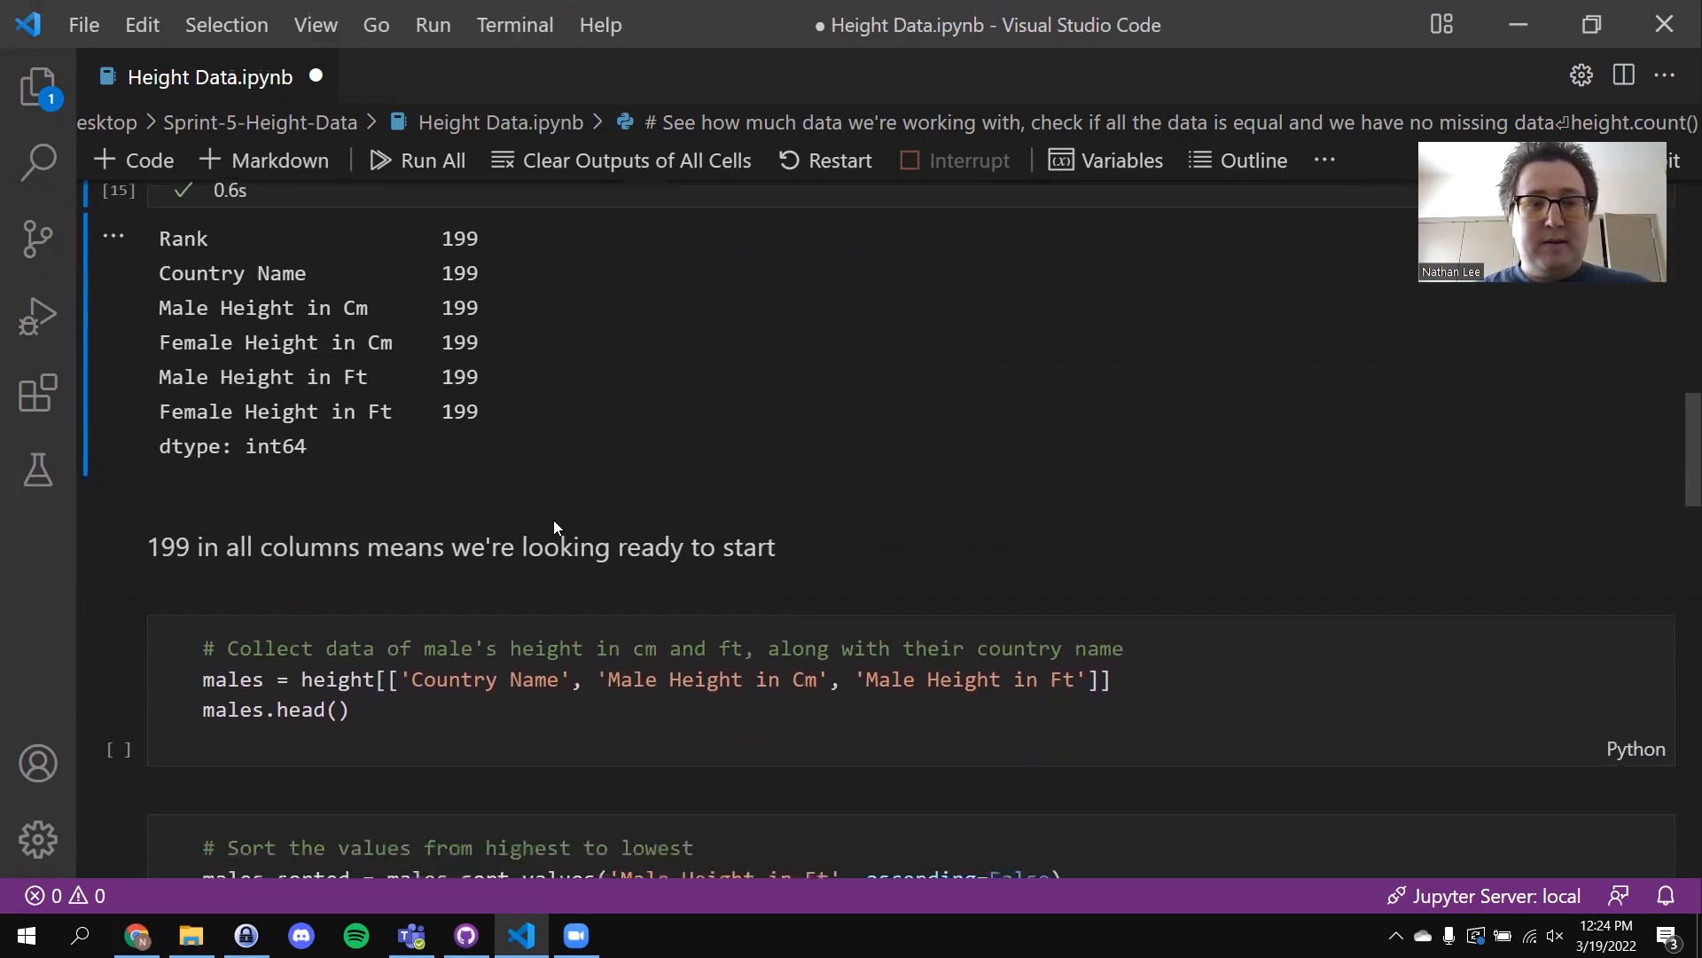
{"action": "scroll", "coordinate": [555, 527], "scroll_direction": "down", "scroll_amount": 2}
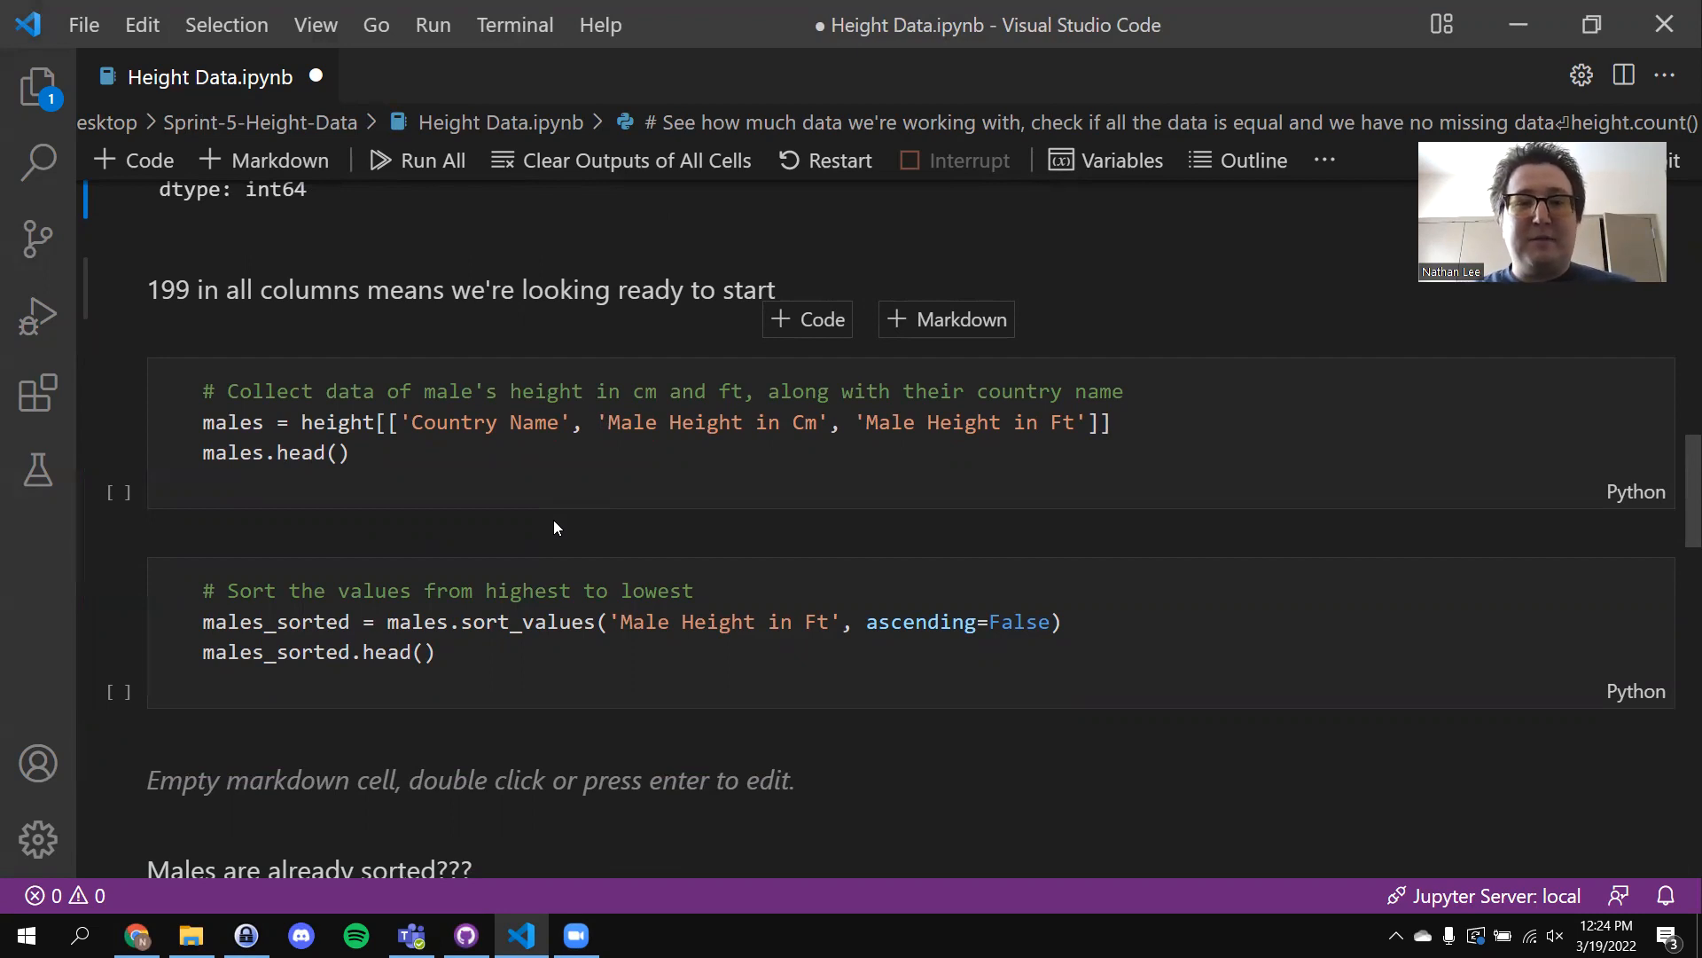
{"action": "left_click", "coordinate": [105, 376]}
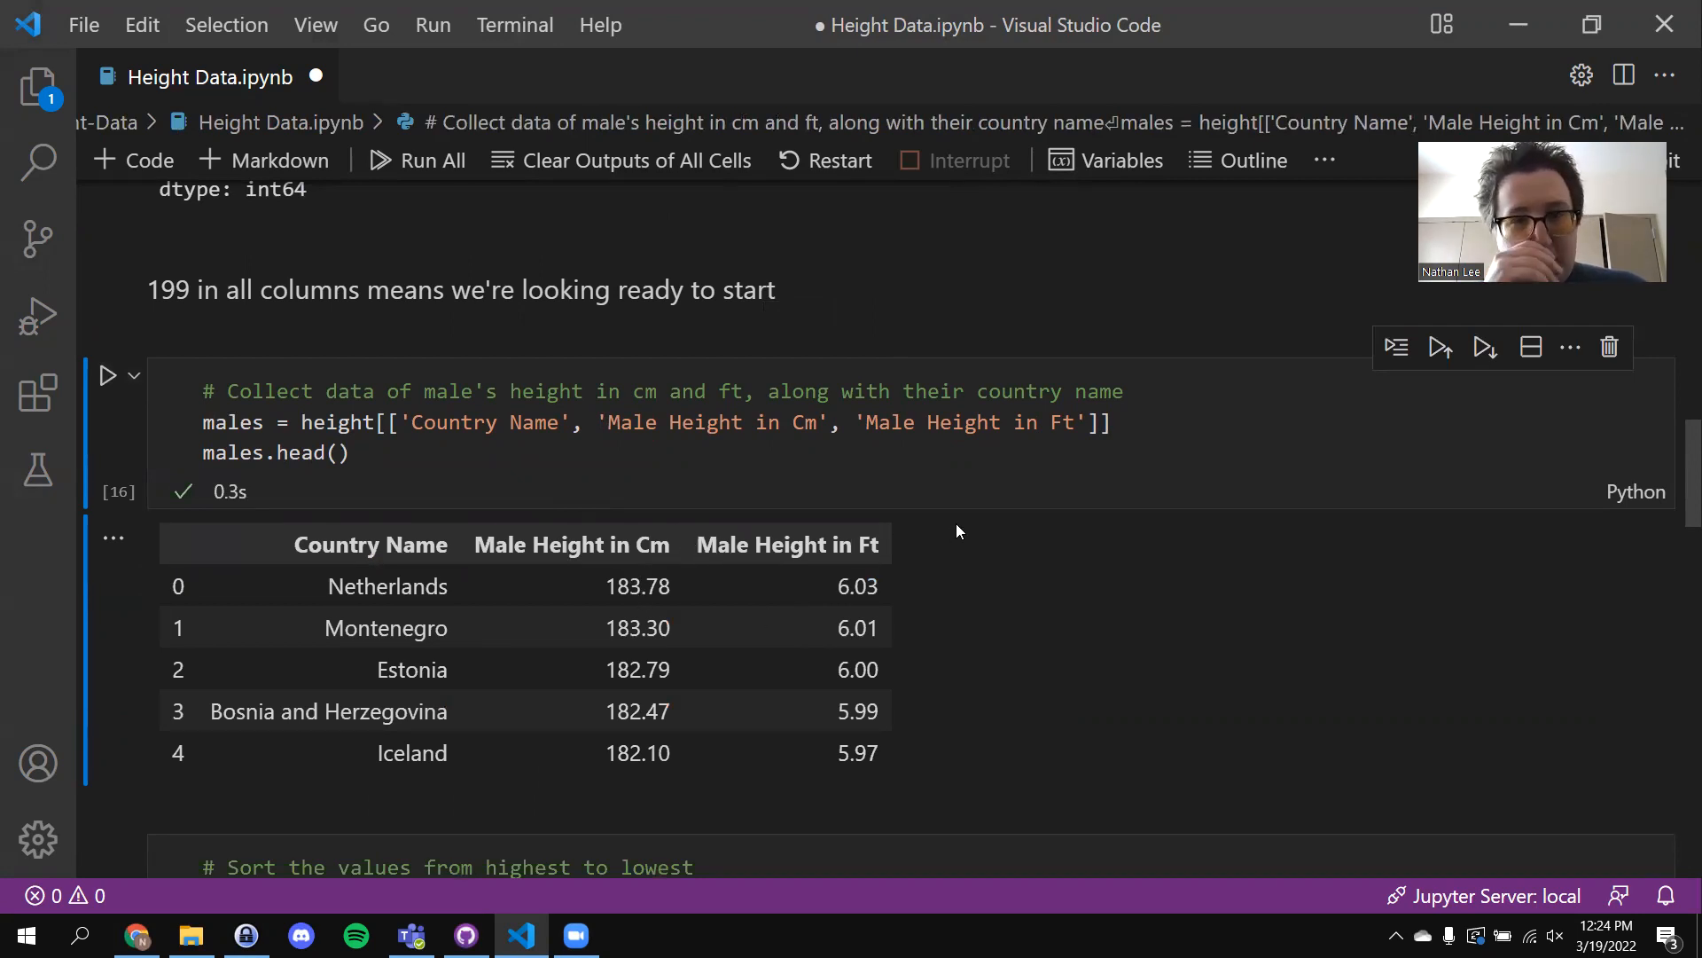
Run the cell that sorts the males dataframe by 'Male Height in Ft' from highest to lowest
{"action": "scroll", "coordinate": [956, 531], "scroll_direction": "down", "scroll_amount": 5}
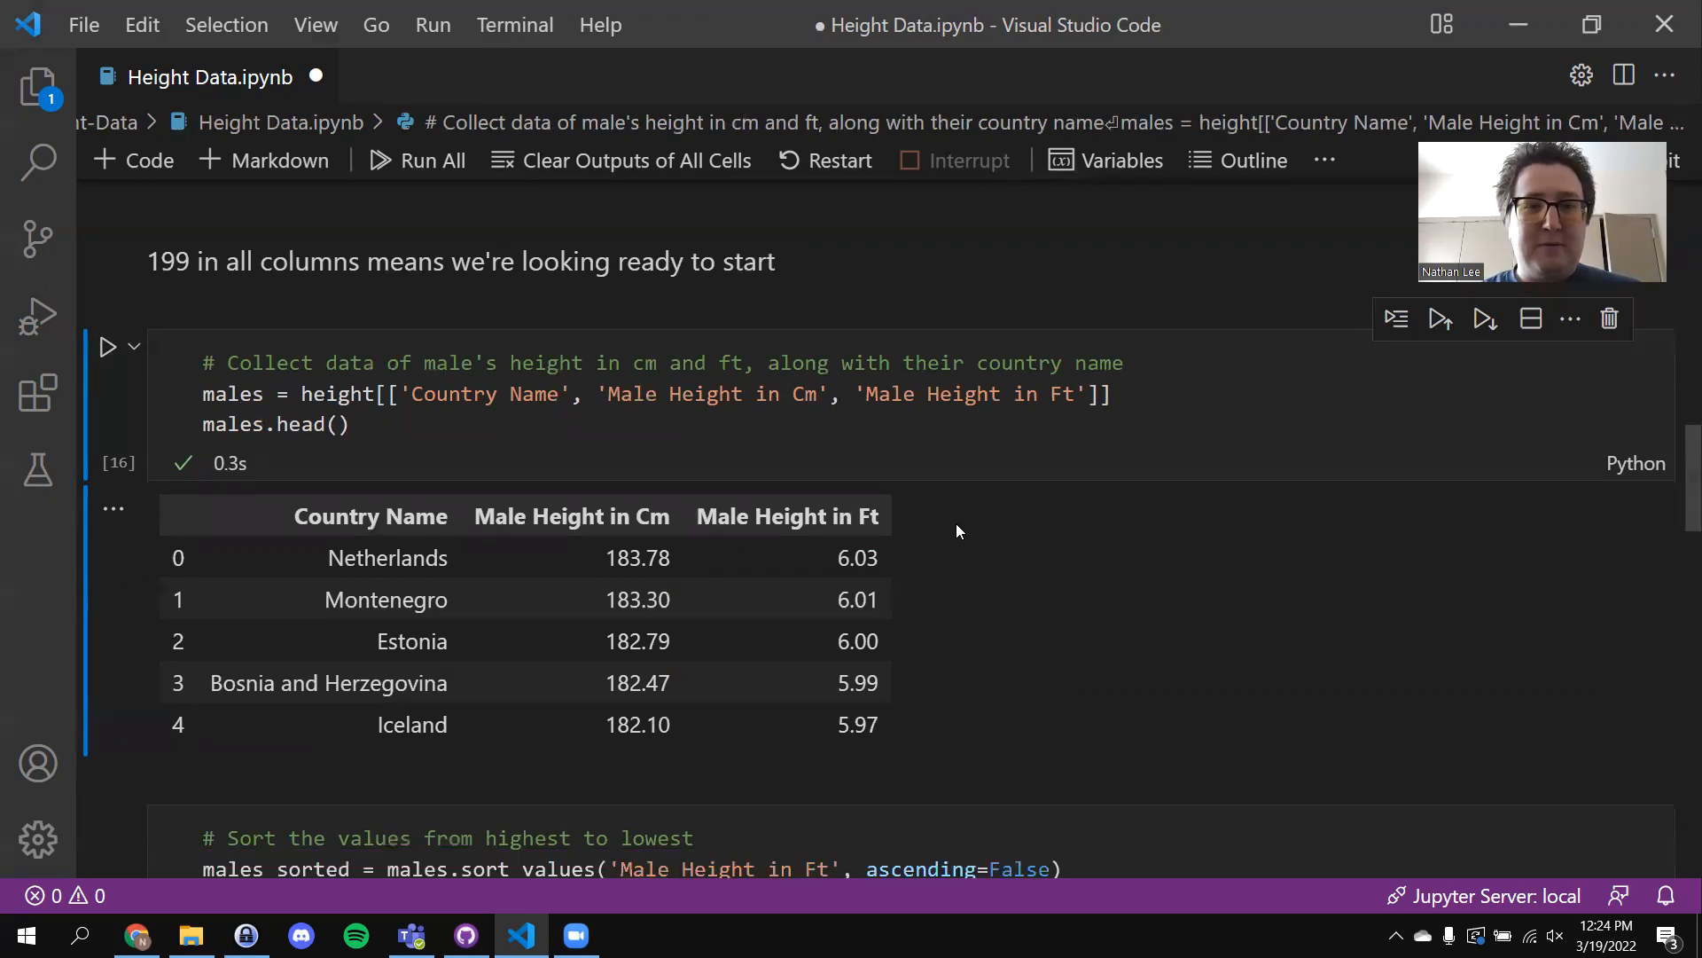
{"action": "scroll", "coordinate": [956, 524], "scroll_direction": "up", "scroll_amount": 3}
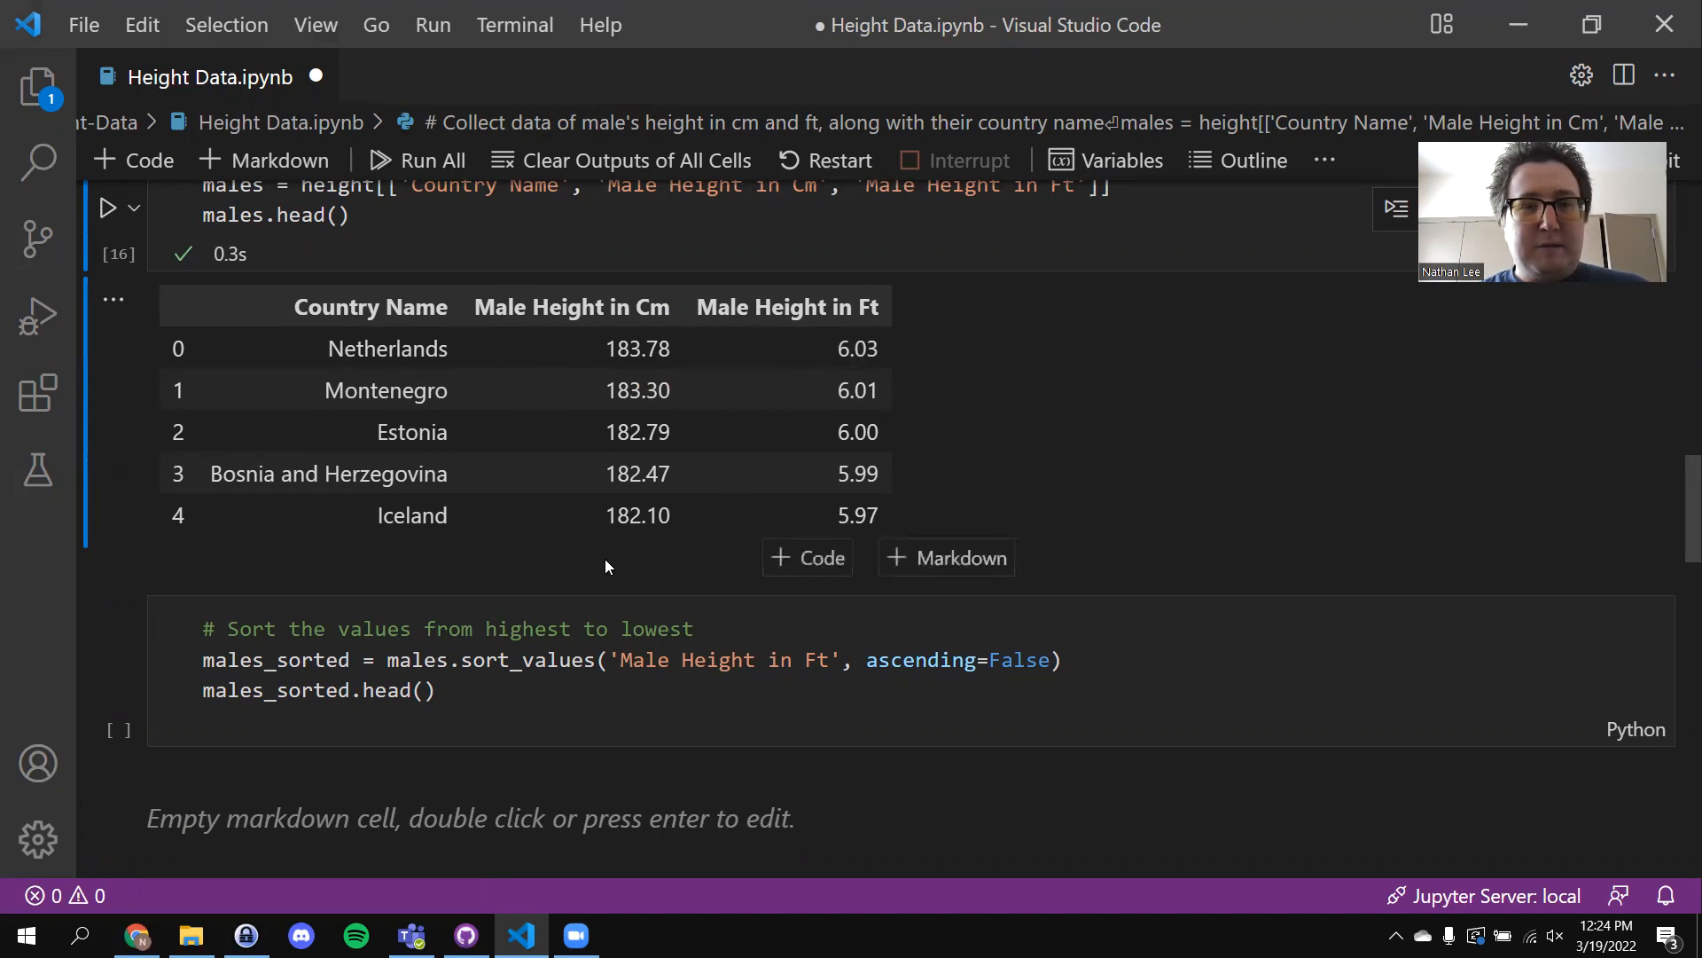
{"action": "scroll", "coordinate": [605, 559], "scroll_direction": "down", "scroll_amount": 1}
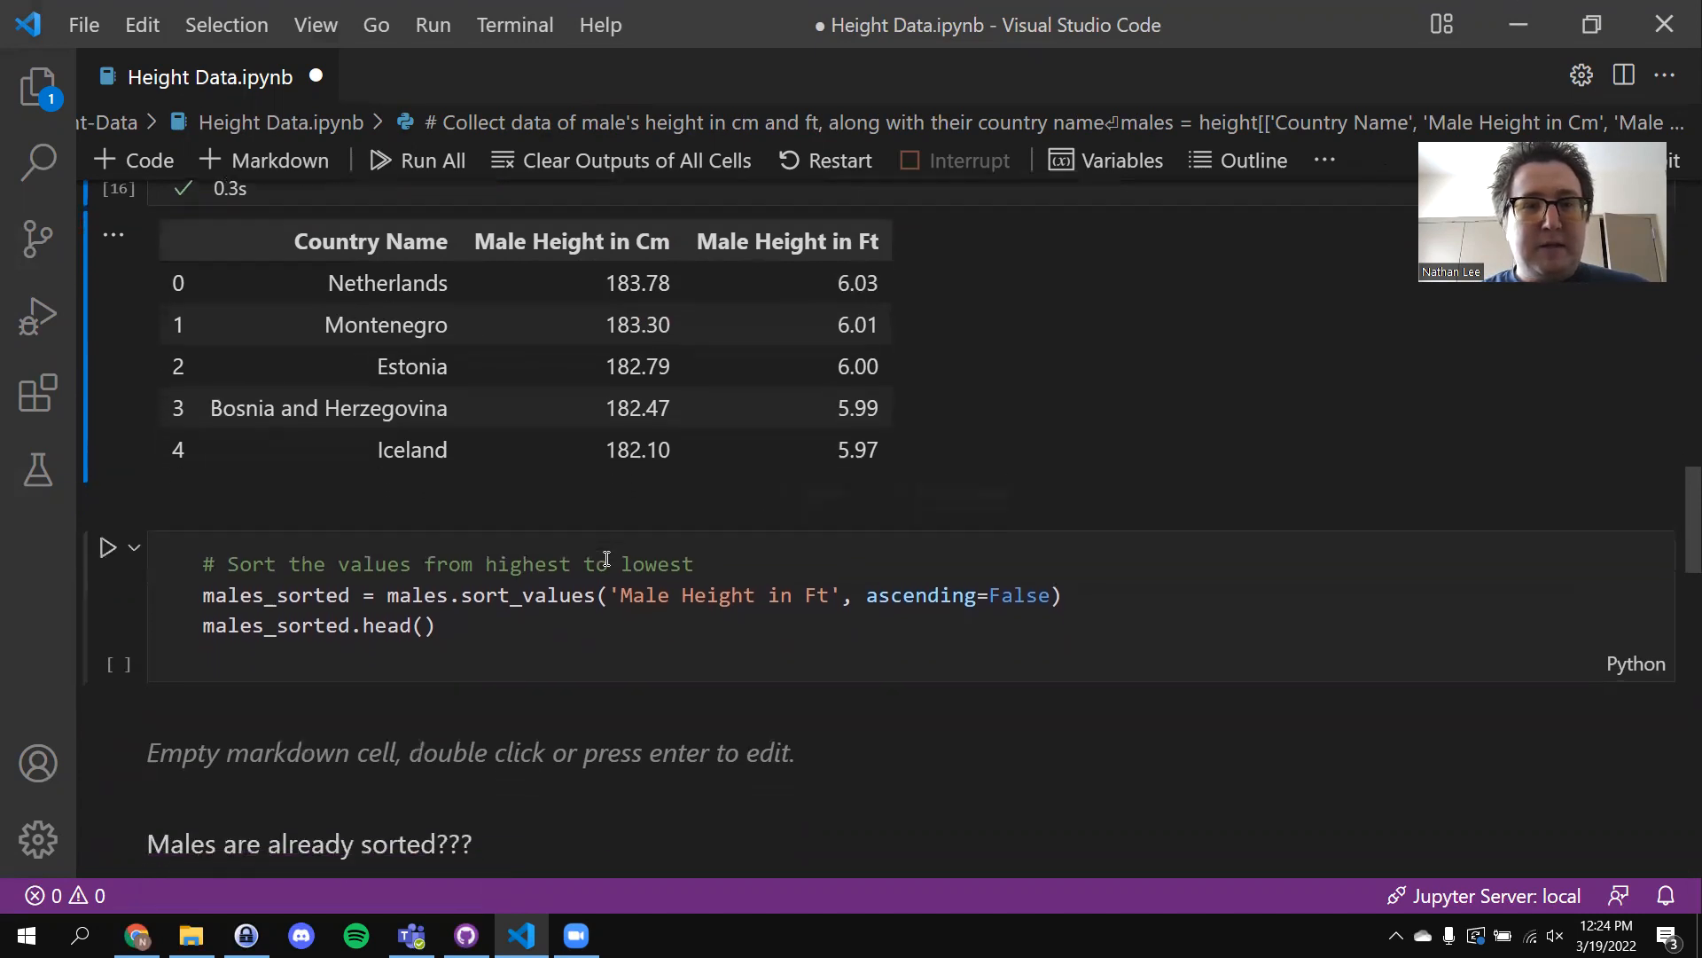
{"action": "left_click", "coordinate": [106, 549]}
{"action": "left_click_drag", "start_coordinate": [466, 594], "coordinate": [595, 594]}
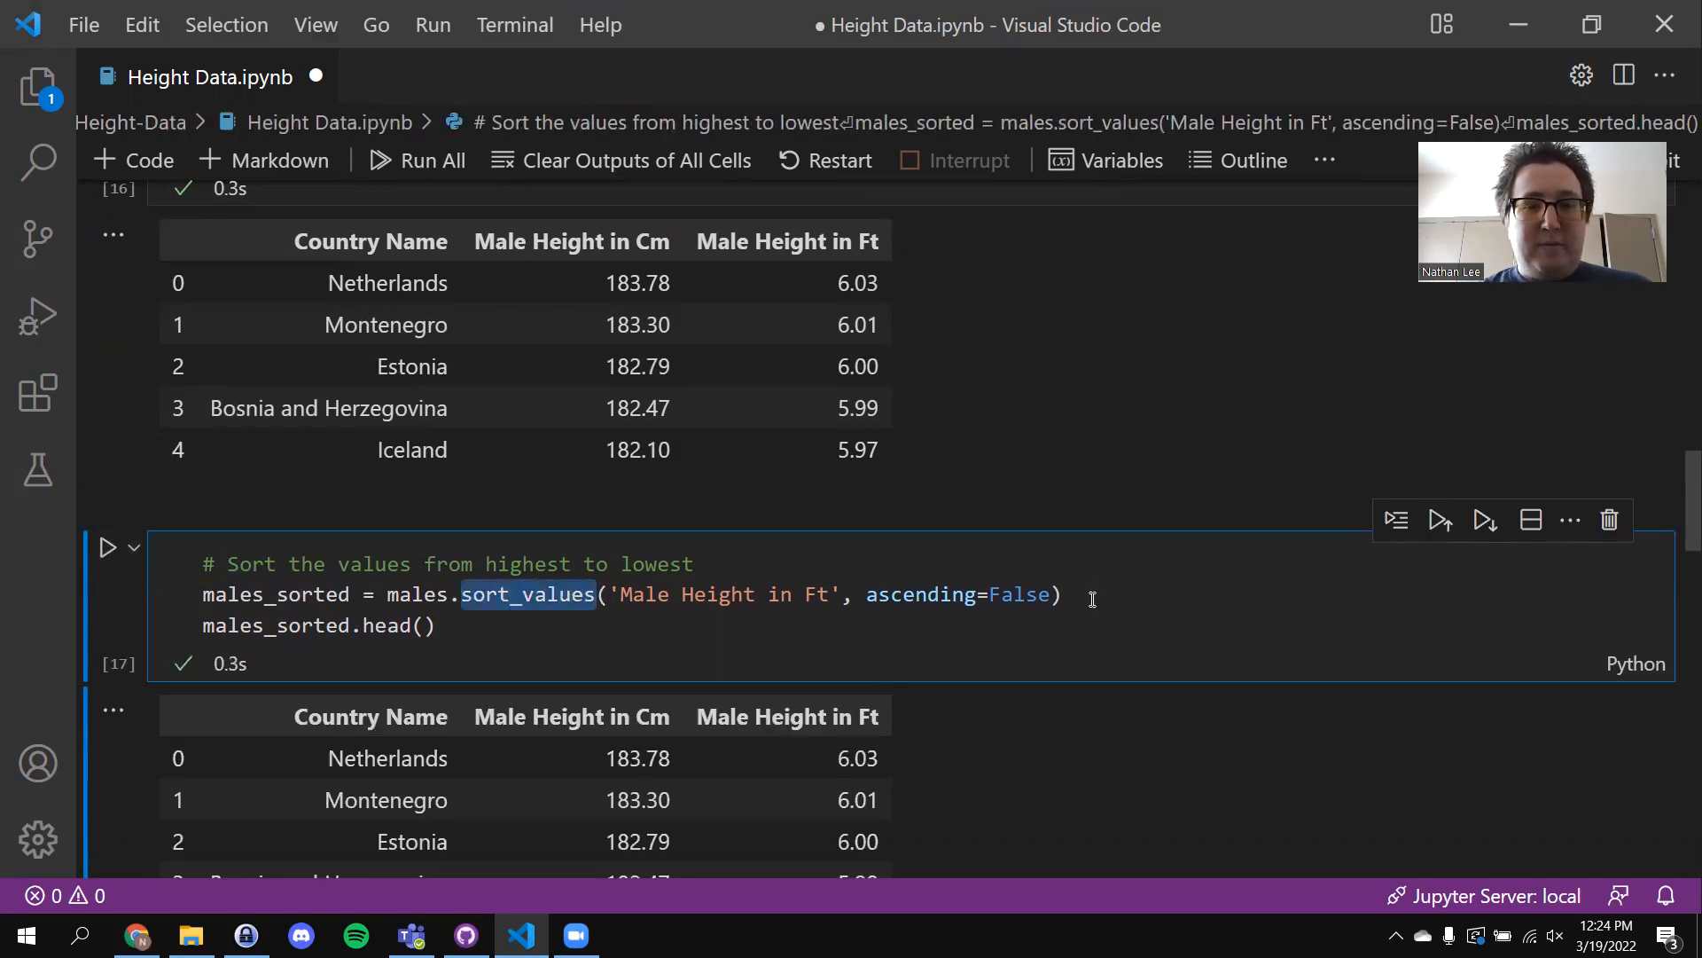
{"action": "left_click", "coordinate": [1092, 592]}
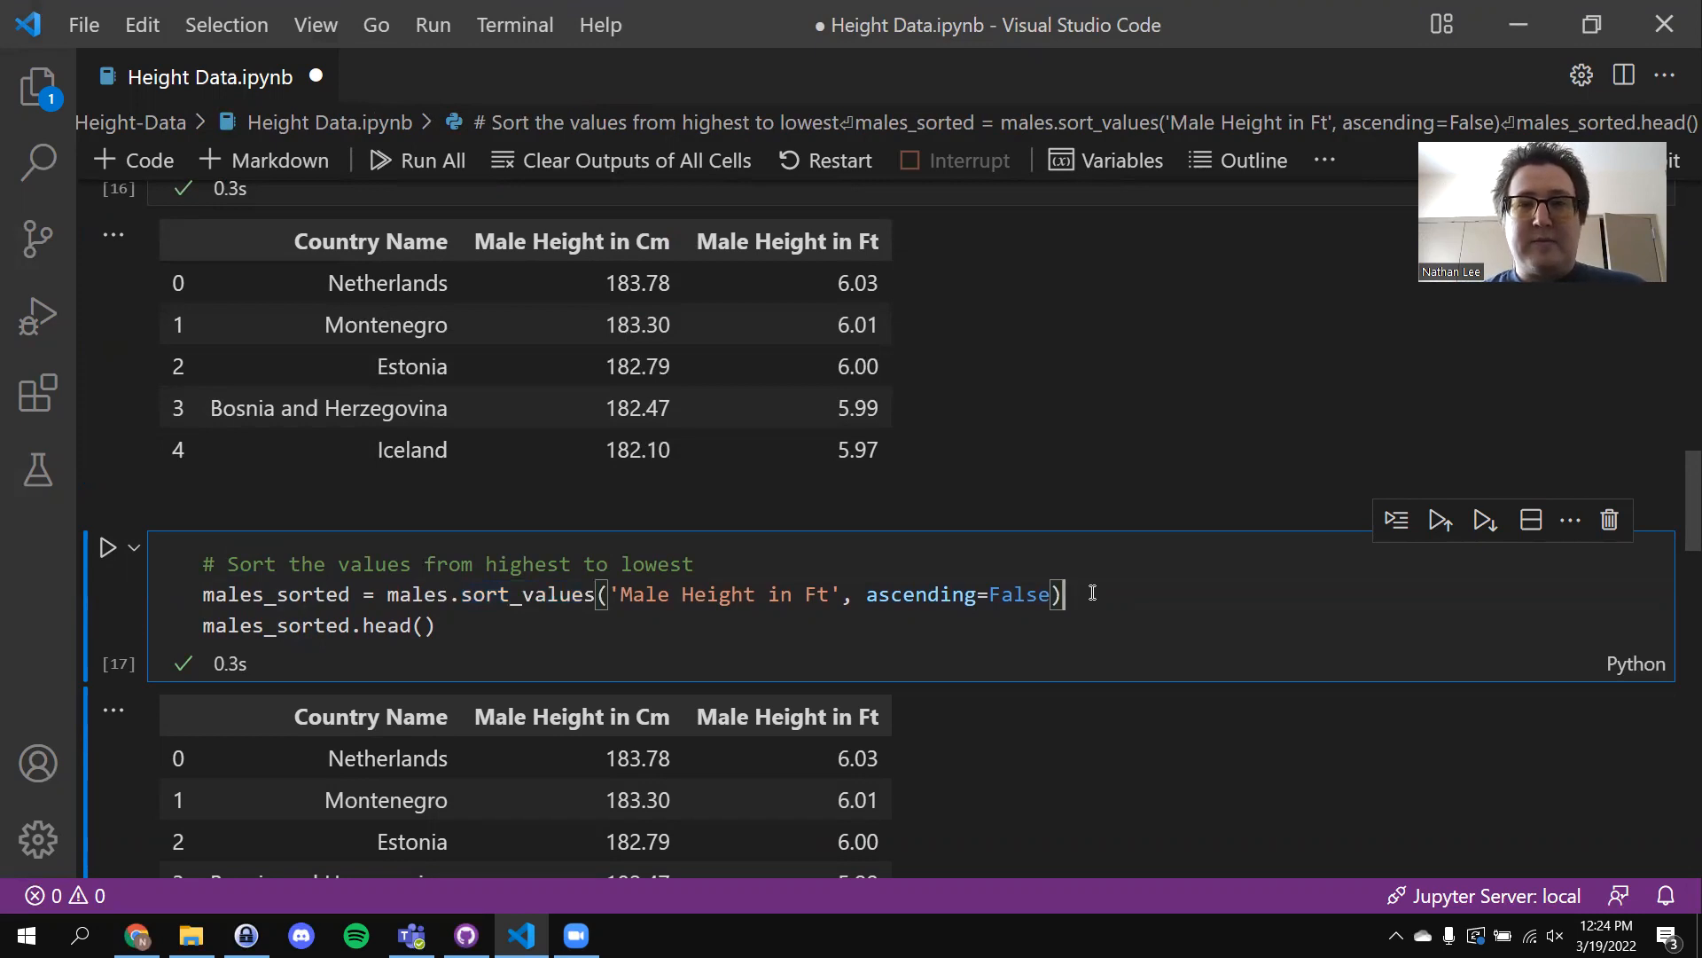
Compare the order of the sorted male heights with the original height table, and go on to the female data cells
{"action": "scroll", "coordinate": [1093, 593], "scroll_direction": "down", "scroll_amount": 3}
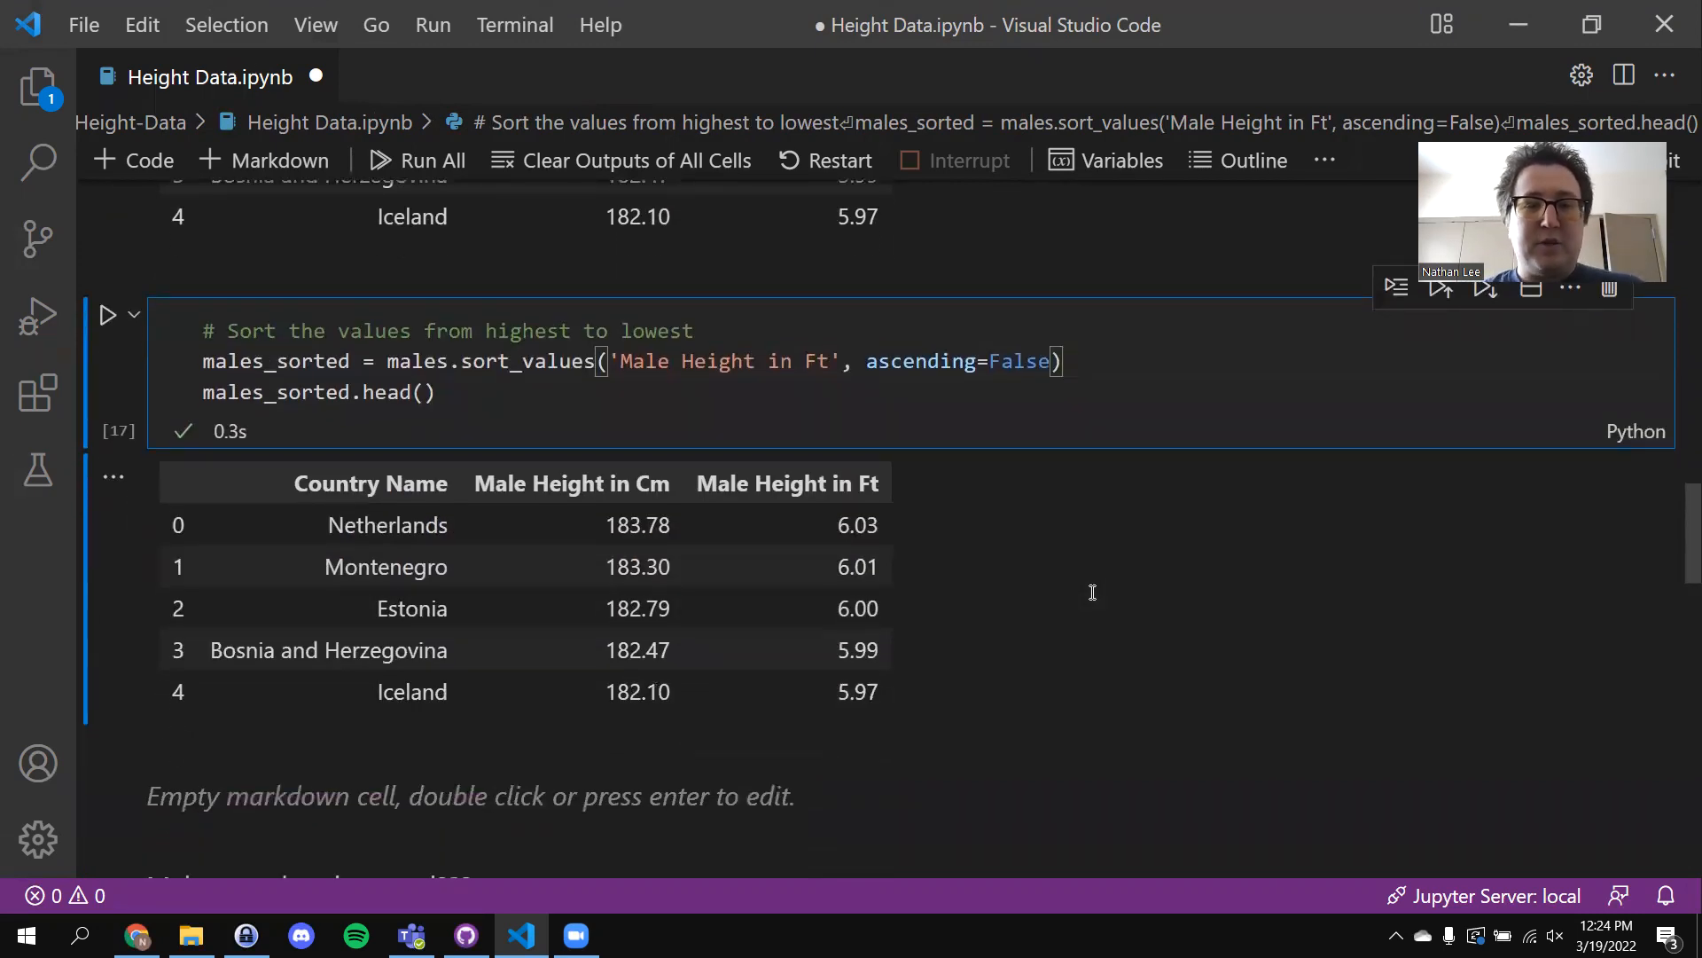
{"action": "scroll", "coordinate": [1093, 592], "scroll_direction": "down", "scroll_amount": 3}
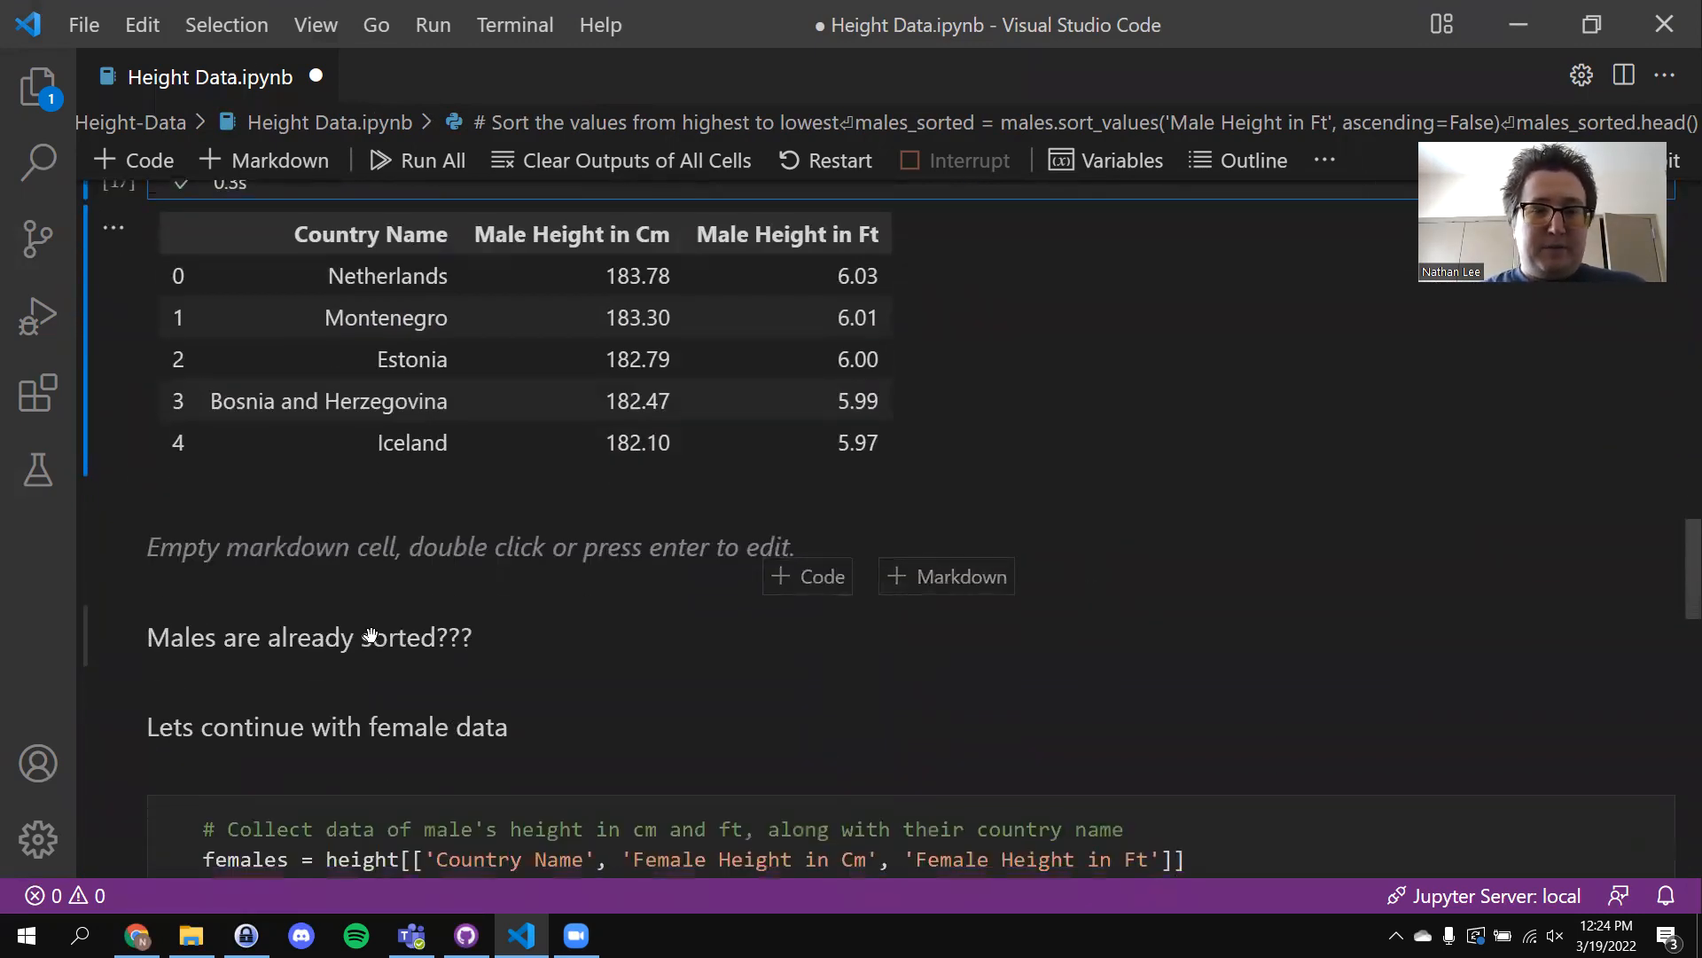
{"action": "left_click", "coordinate": [463, 636]}
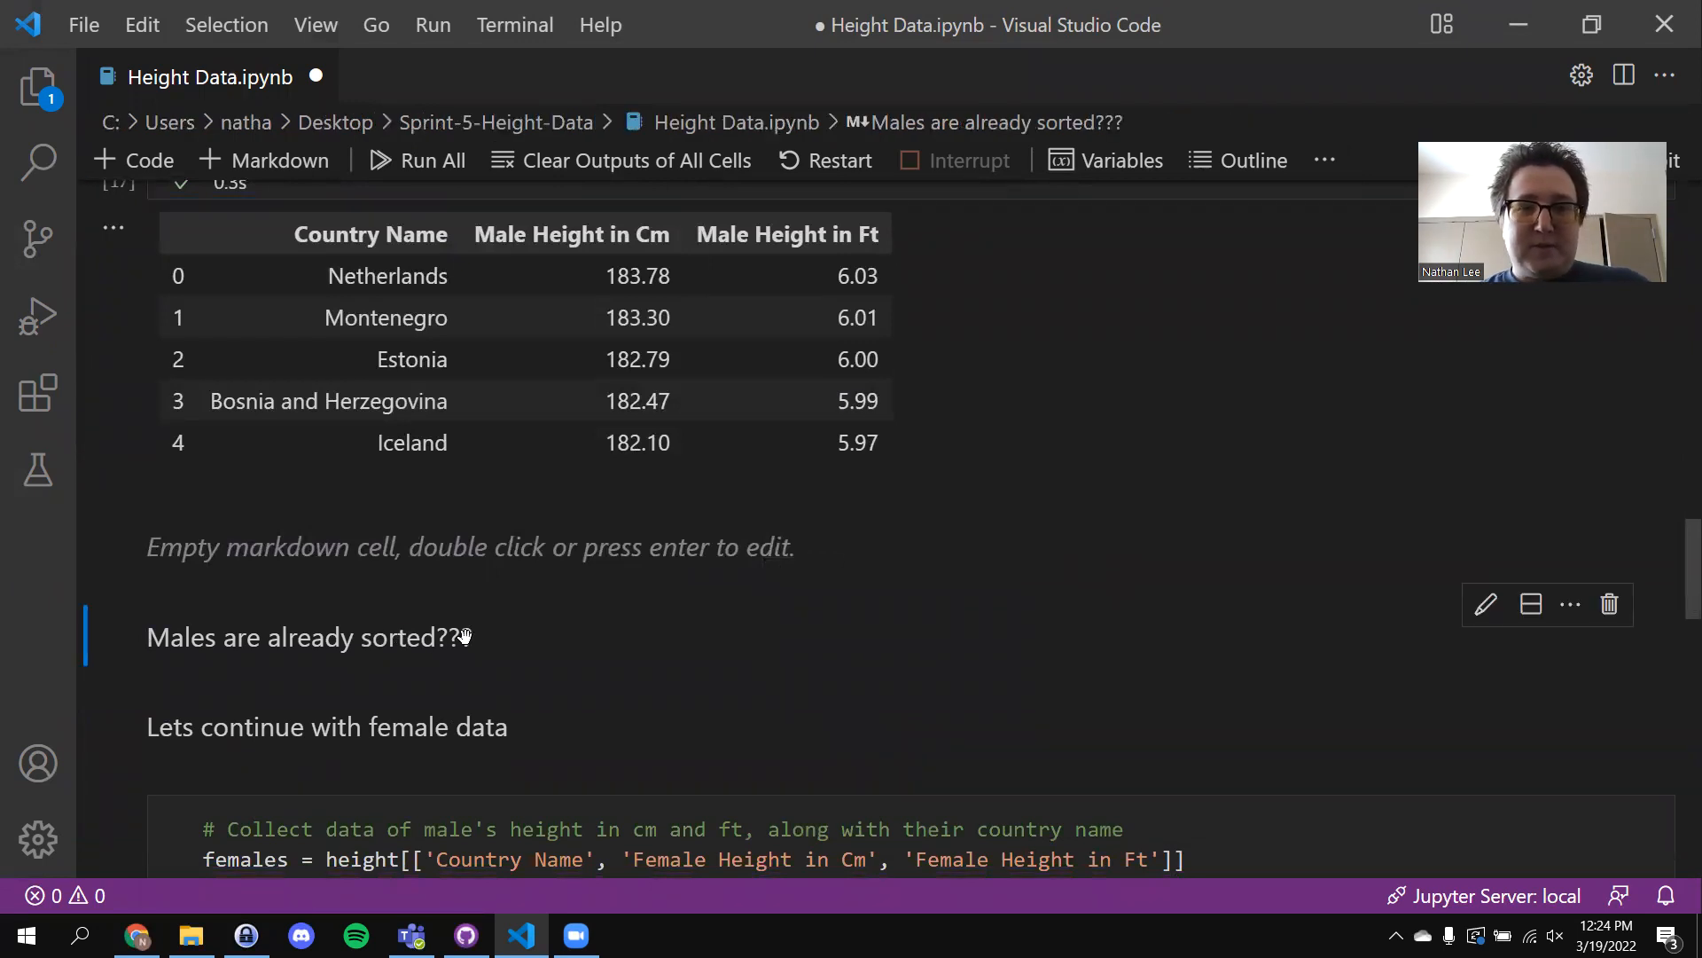
{"action": "scroll", "coordinate": [463, 636], "scroll_direction": "down", "scroll_amount": 1}
{"action": "scroll", "coordinate": [462, 637], "scroll_direction": "up", "scroll_amount": 10}
{"action": "scroll", "coordinate": [465, 637], "scroll_direction": "up", "scroll_amount": 10}
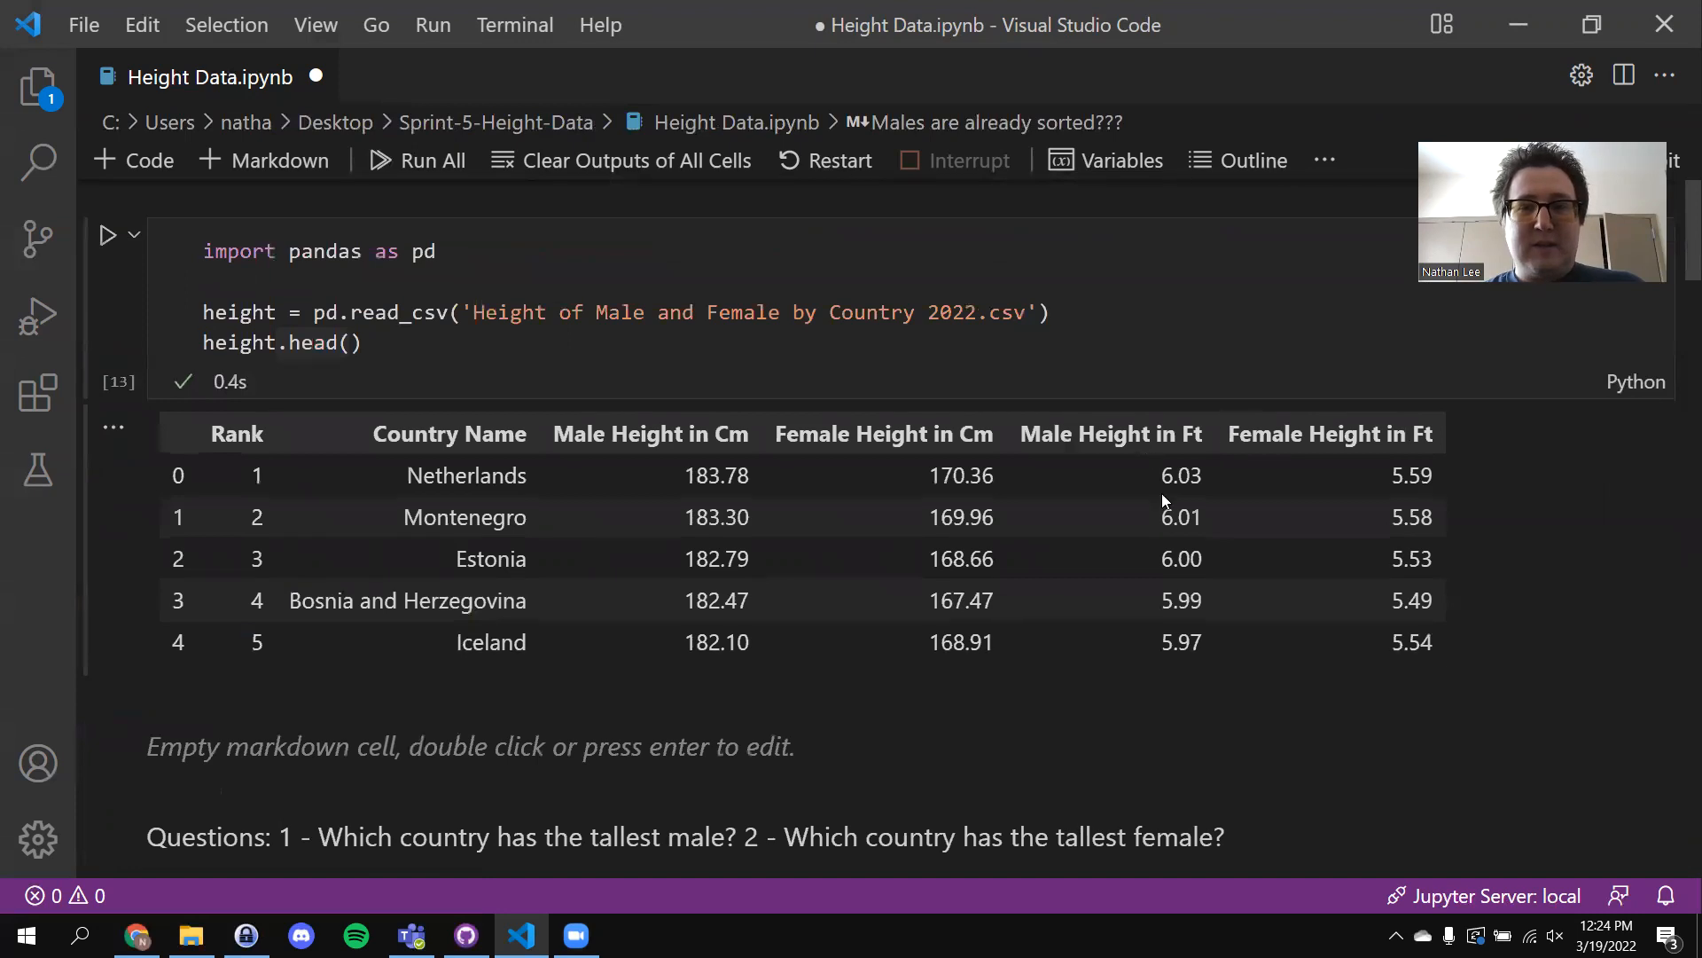
{"action": "scroll", "coordinate": [1014, 727], "scroll_direction": "down", "scroll_amount": 8}
{"action": "scroll", "coordinate": [1014, 727], "scroll_direction": "down", "scroll_amount": 12}
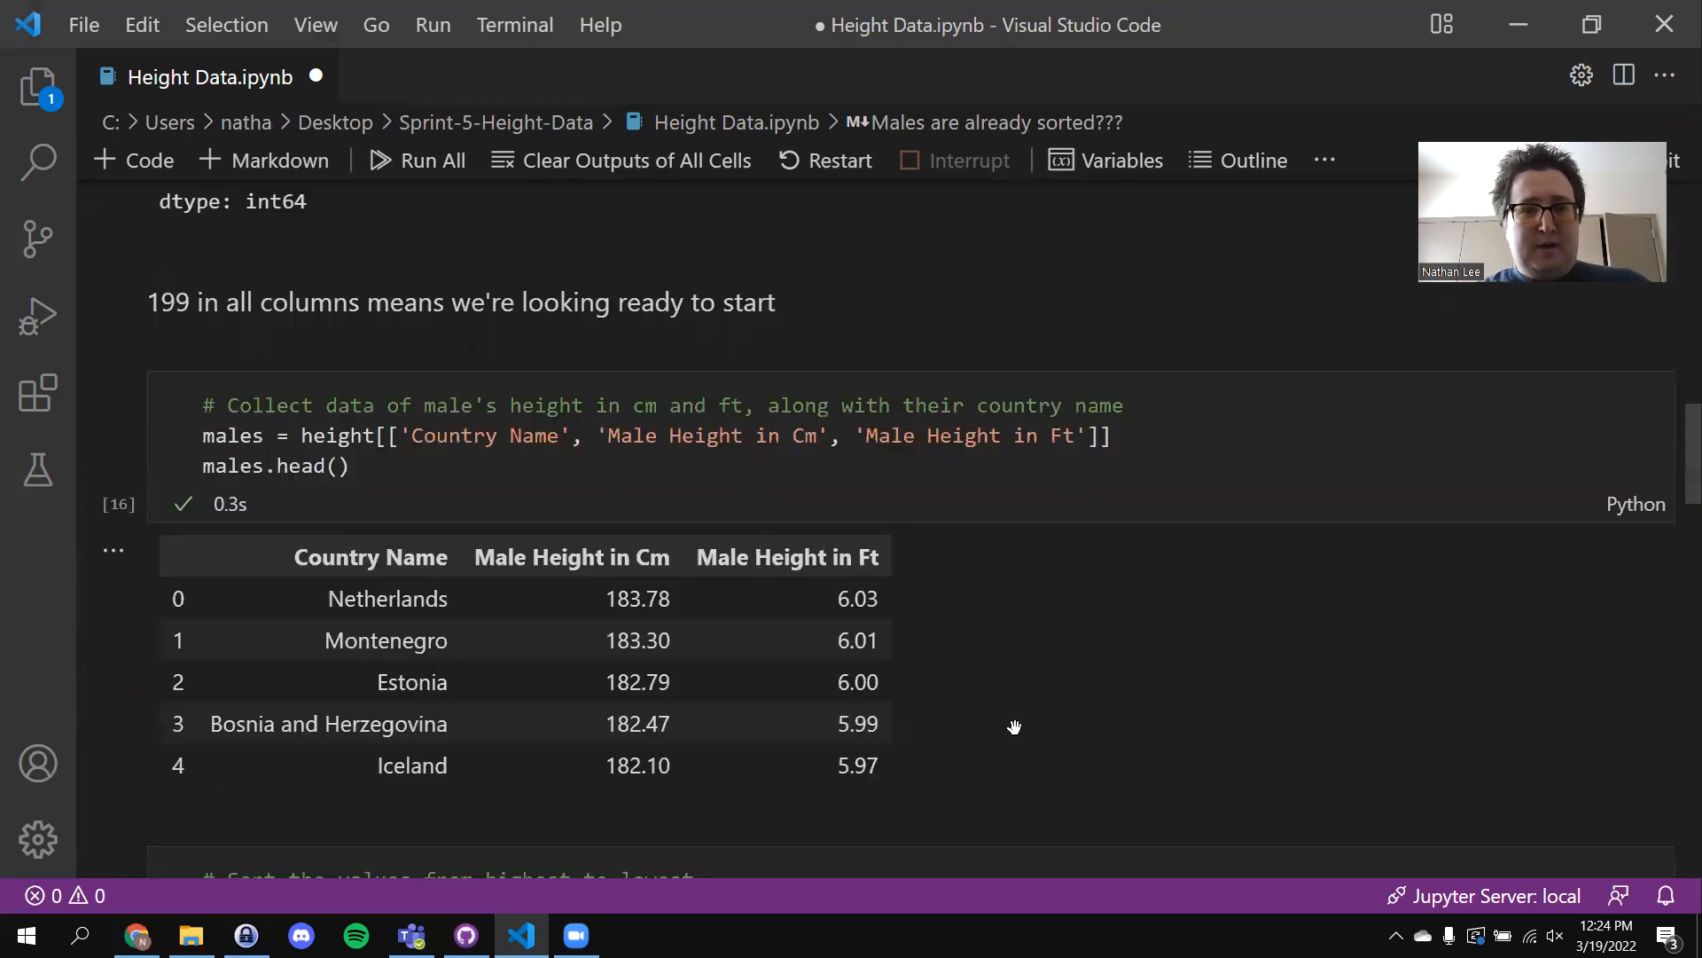
{"action": "scroll", "coordinate": [1015, 727], "scroll_direction": "down", "scroll_amount": 2}
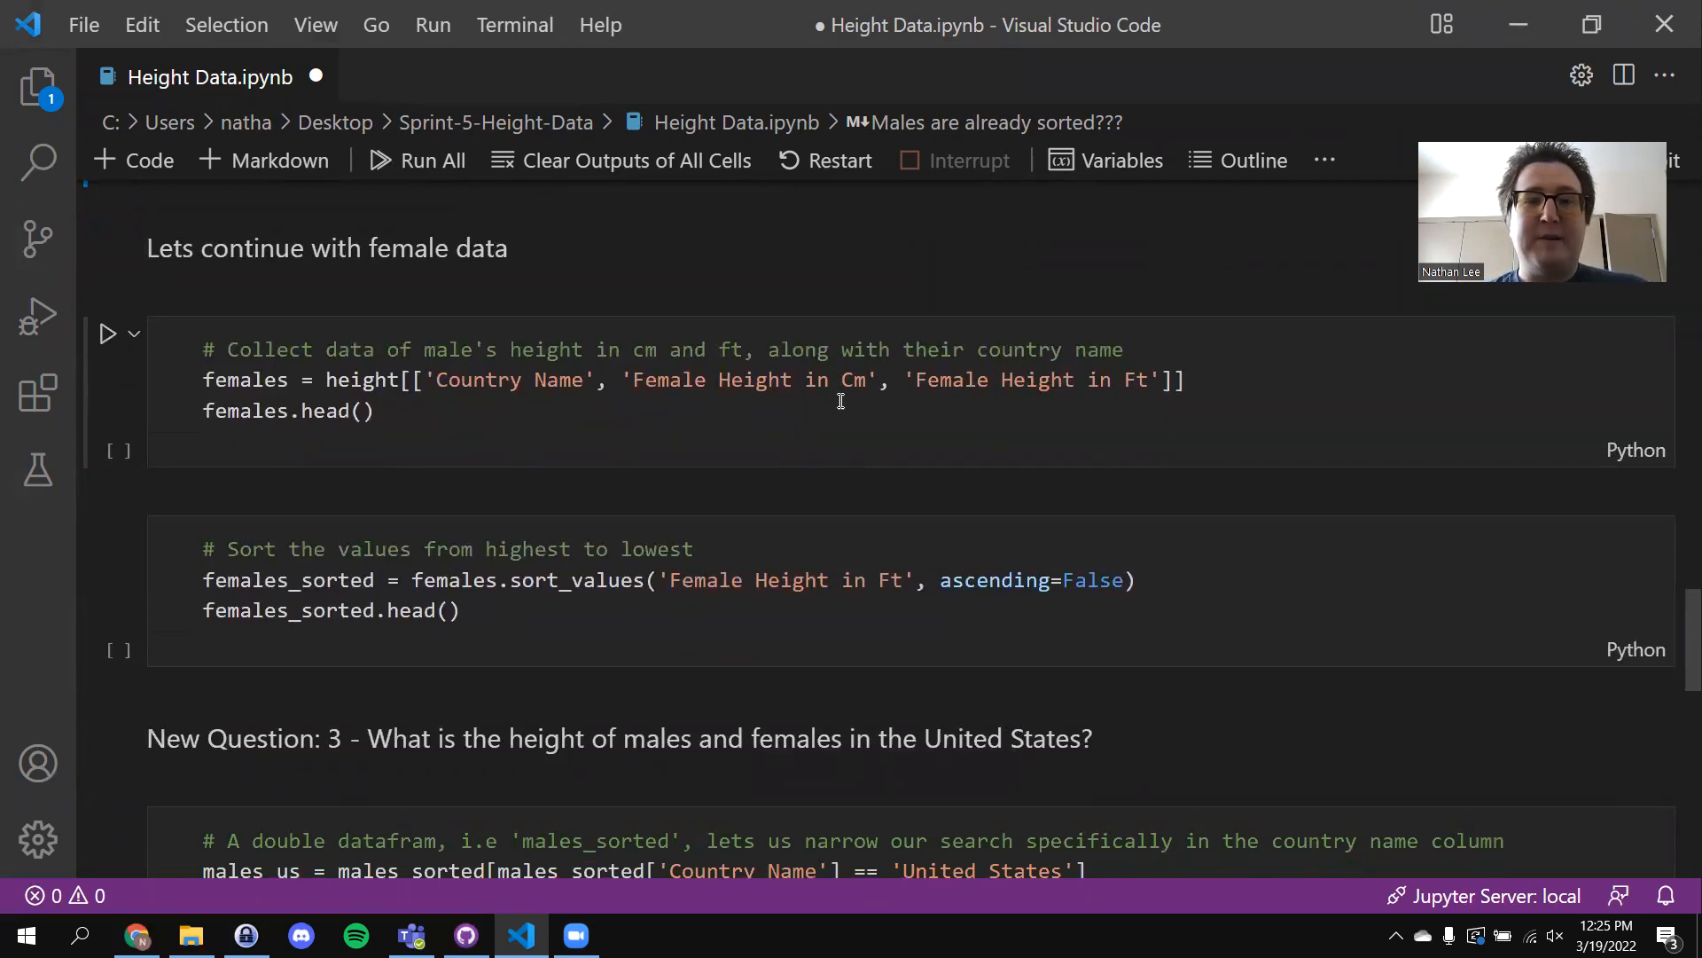
Run the cell collecting country names and female heights into females, and the cell sorting it by 'Female Height in Ft' from highest to lowest
{"action": "scroll", "coordinate": [649, 436], "scroll_direction": "down", "scroll_amount": 1}
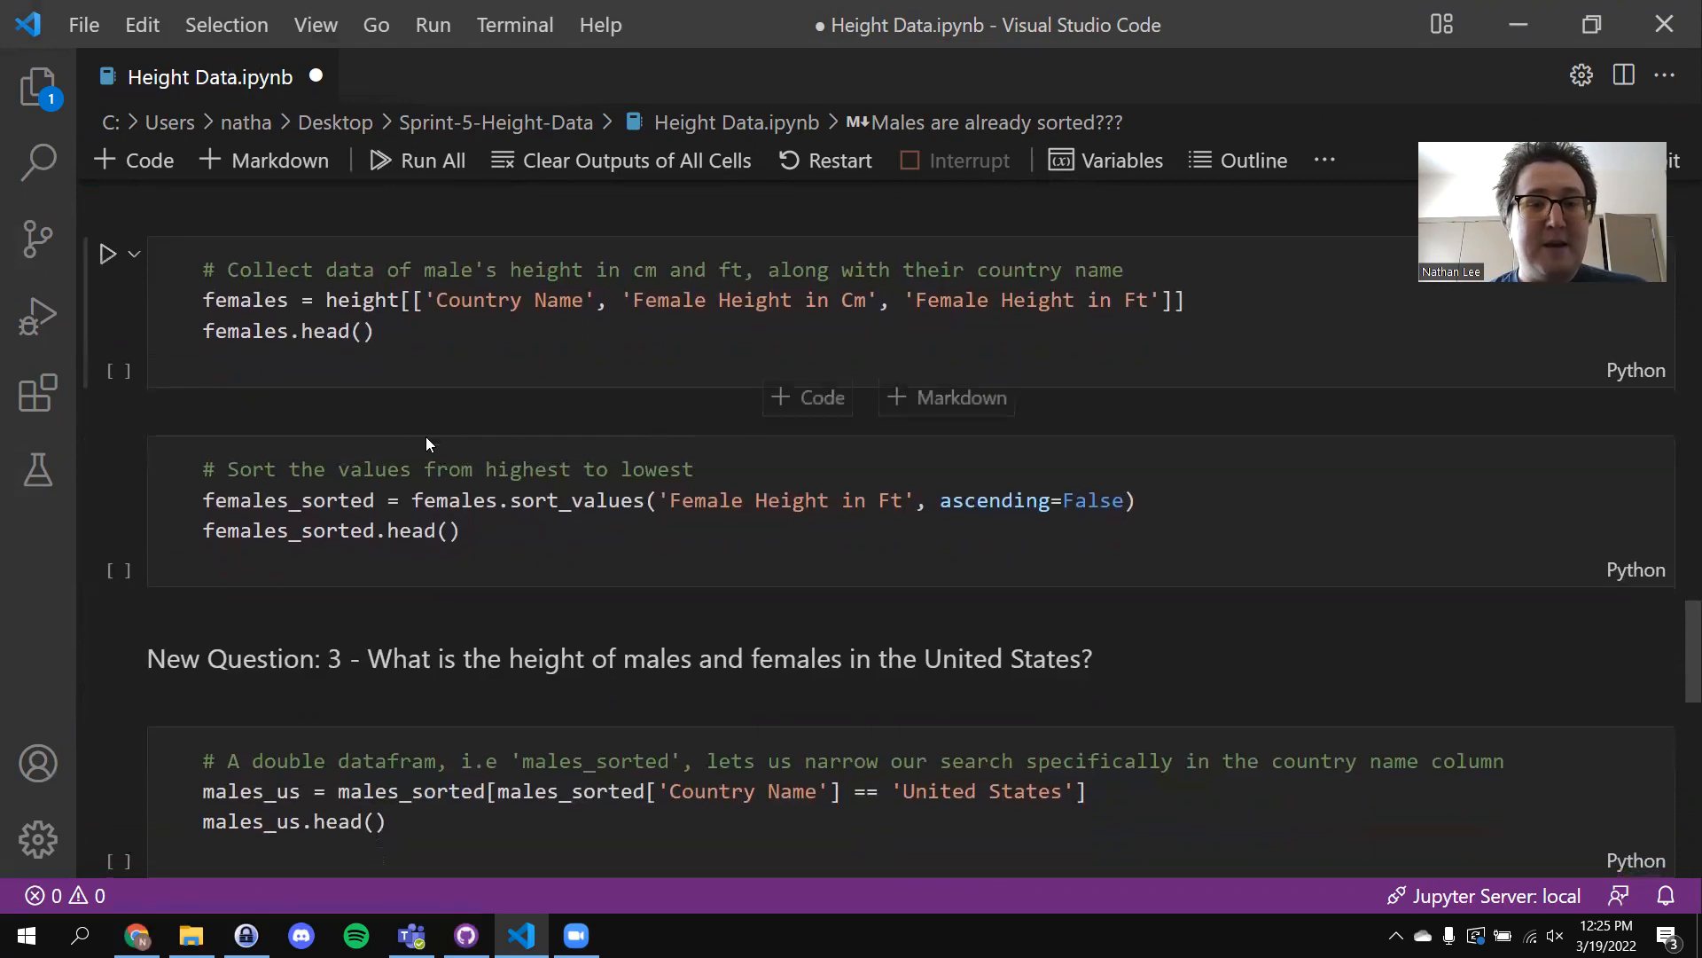
{"action": "left_click", "coordinate": [107, 255]}
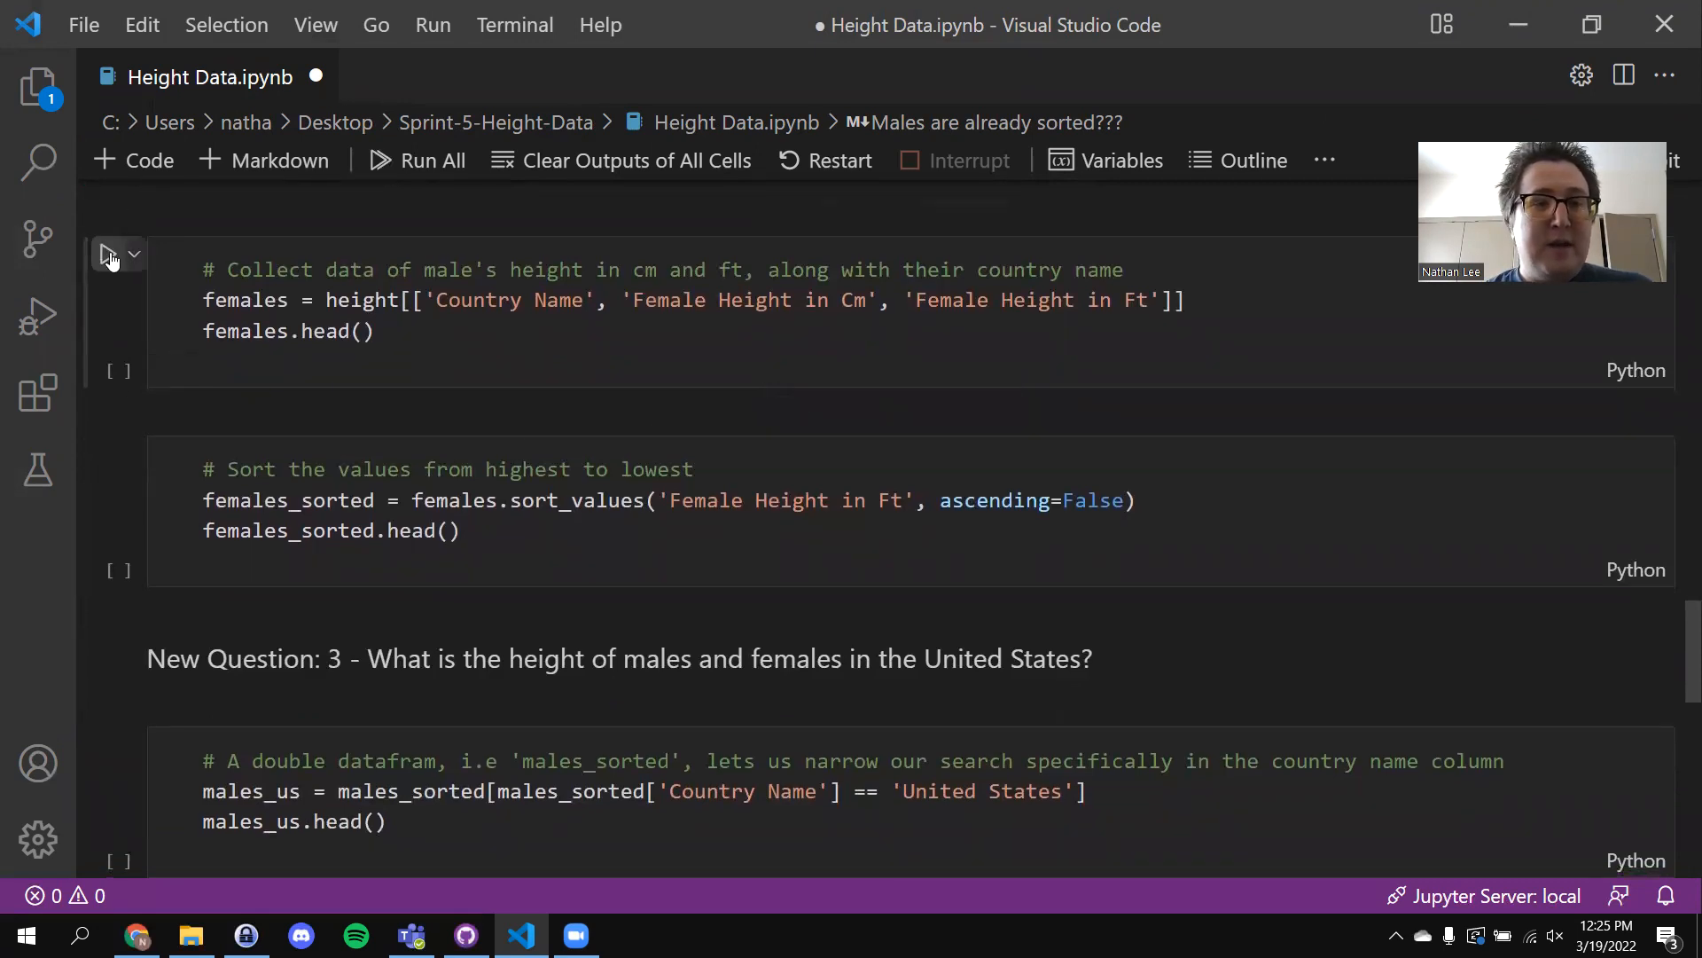
{"action": "scroll", "coordinate": [177, 461], "scroll_direction": "down", "scroll_amount": 2}
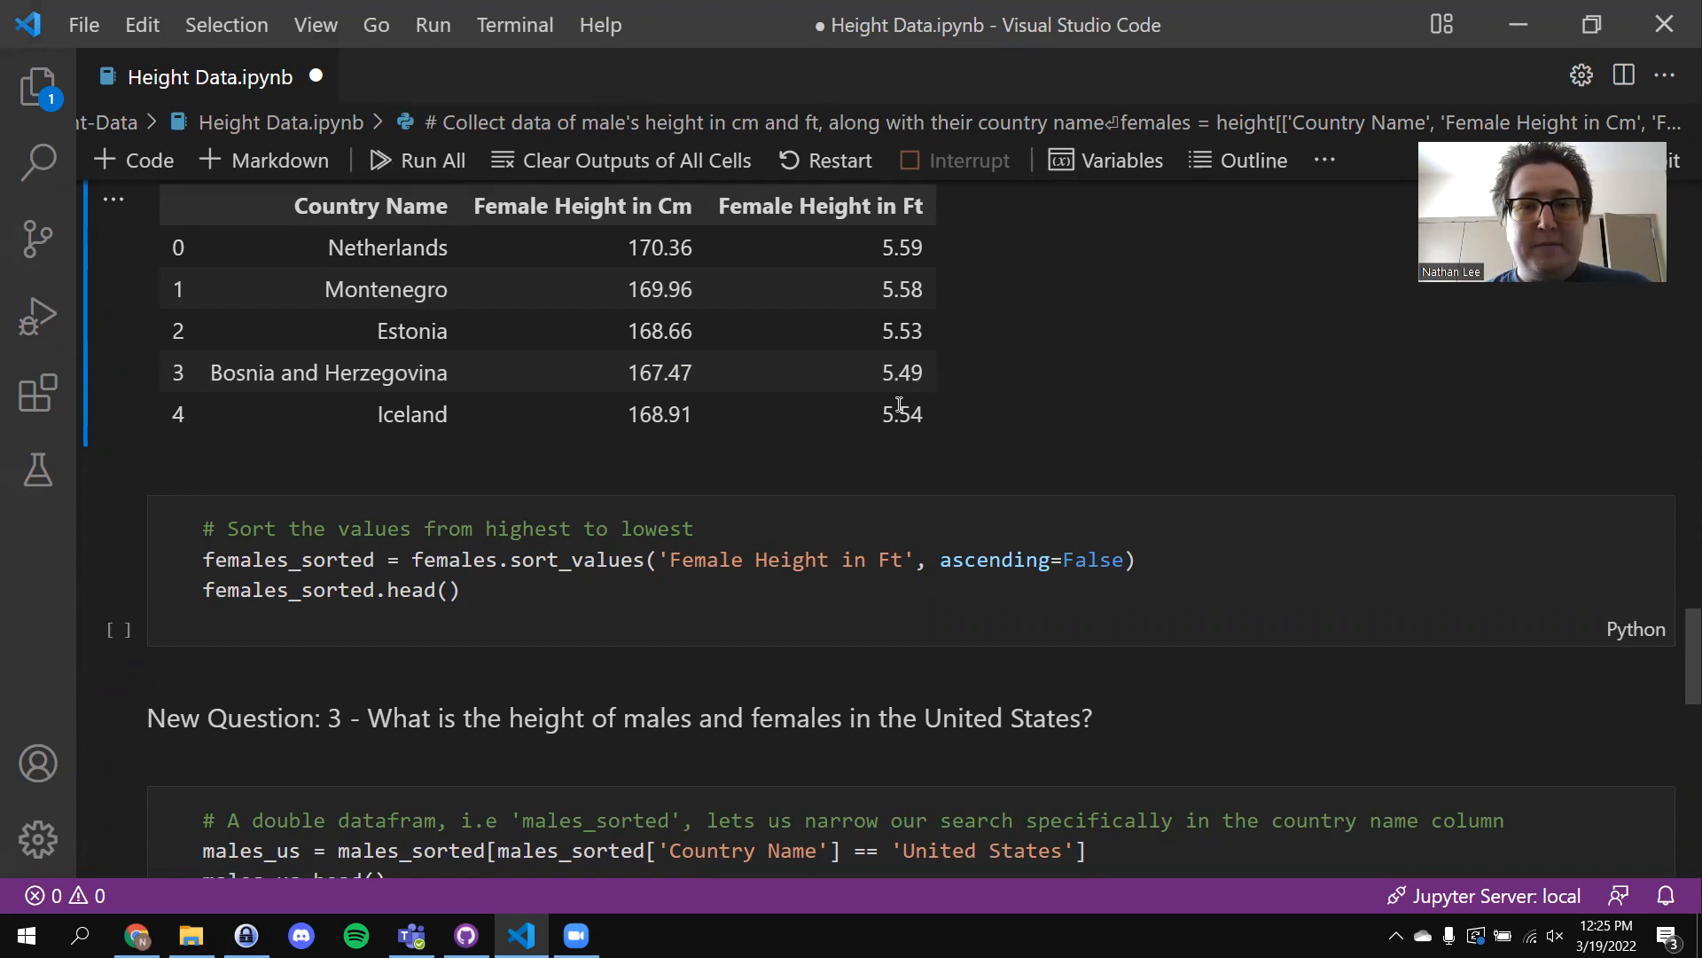
{"action": "left_click", "coordinate": [106, 514]}
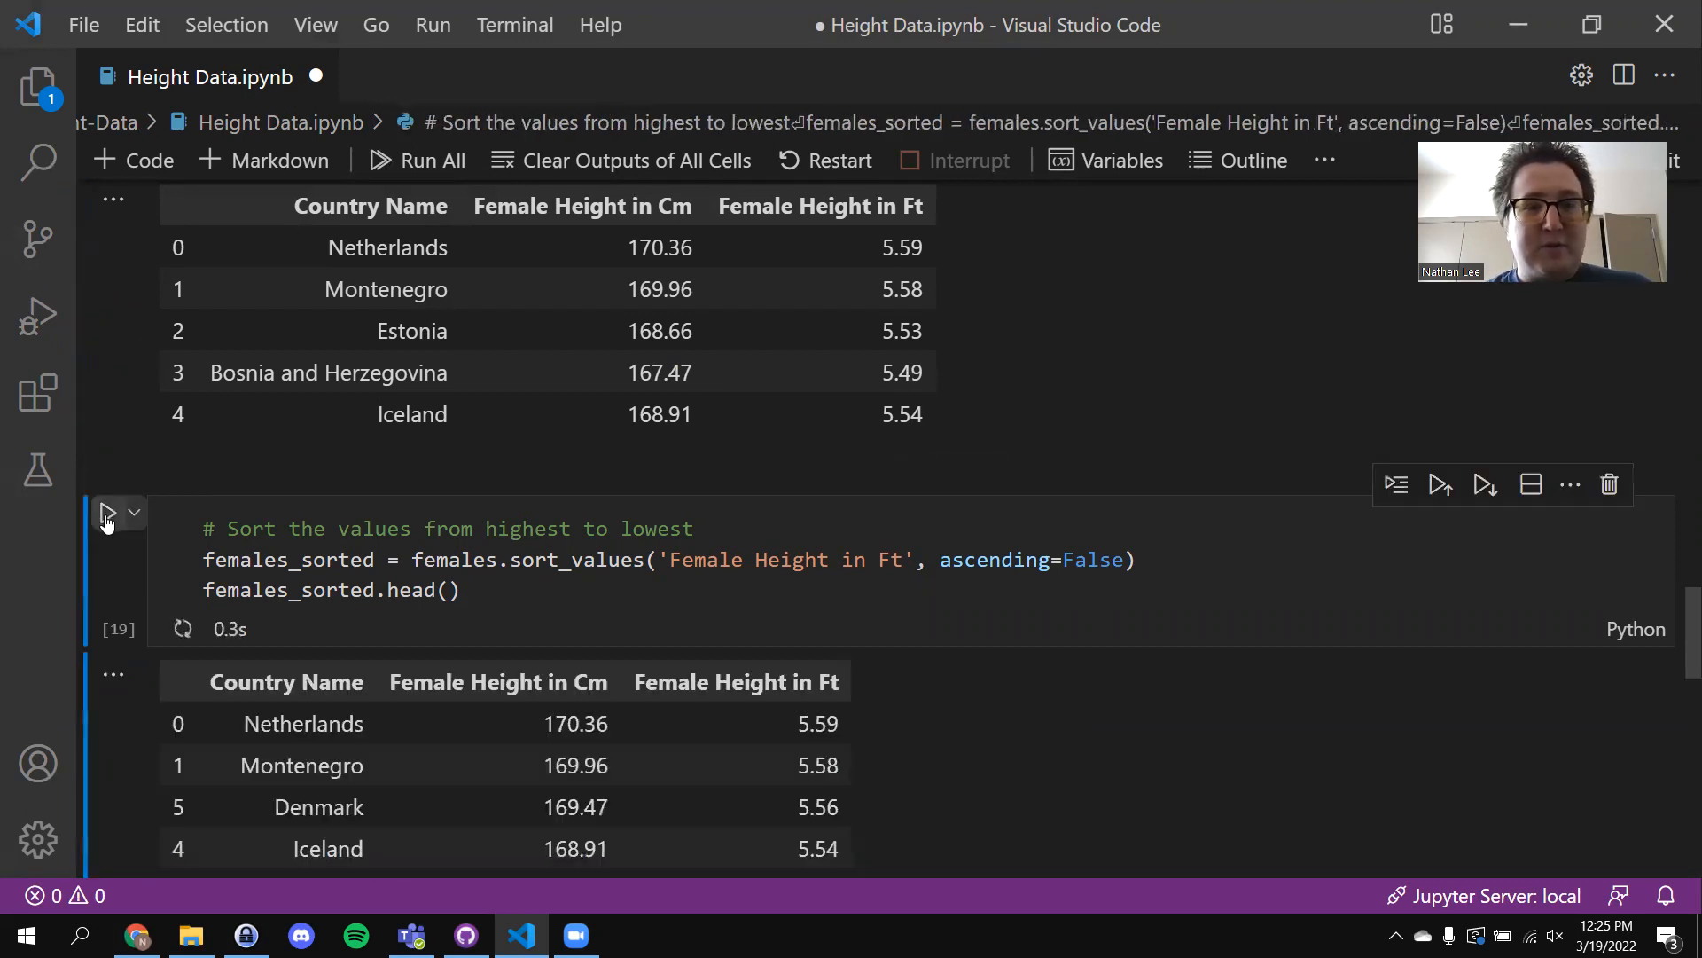
{"action": "scroll", "coordinate": [887, 648], "scroll_direction": "down", "scroll_amount": 1}
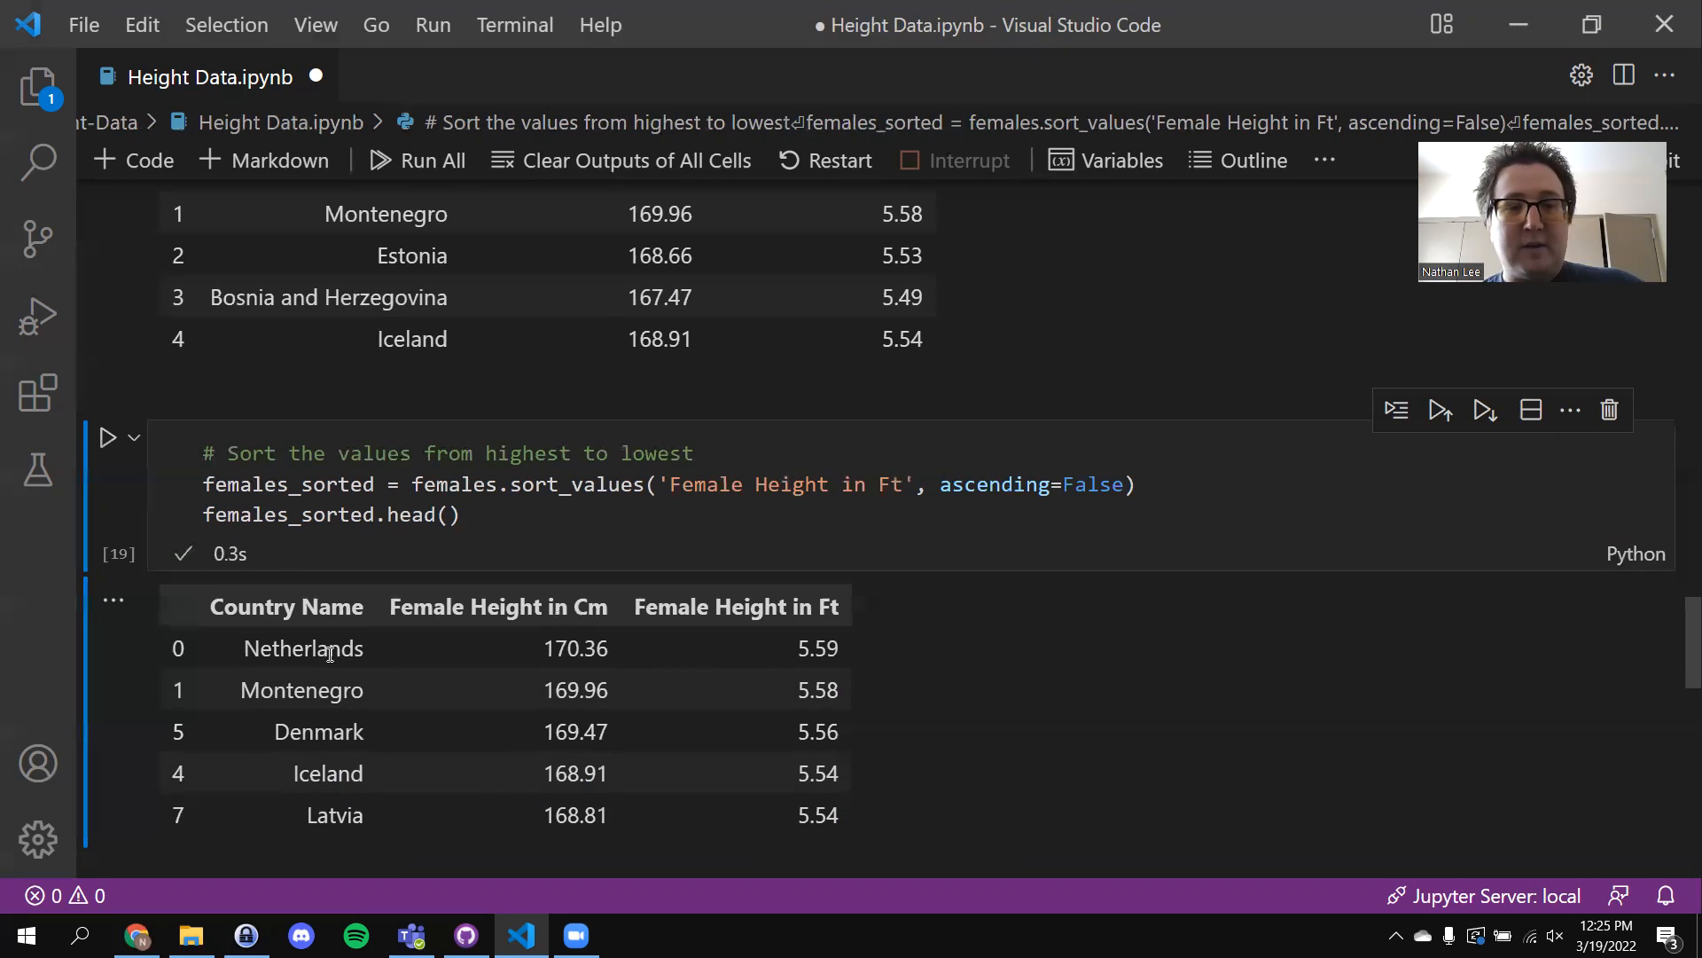
Highlight the males_sorted['Country Name'] filter and its 'United States' value under Question 3, and run the males_us cell
{"action": "scroll", "coordinate": [901, 557], "scroll_direction": "down", "scroll_amount": 5}
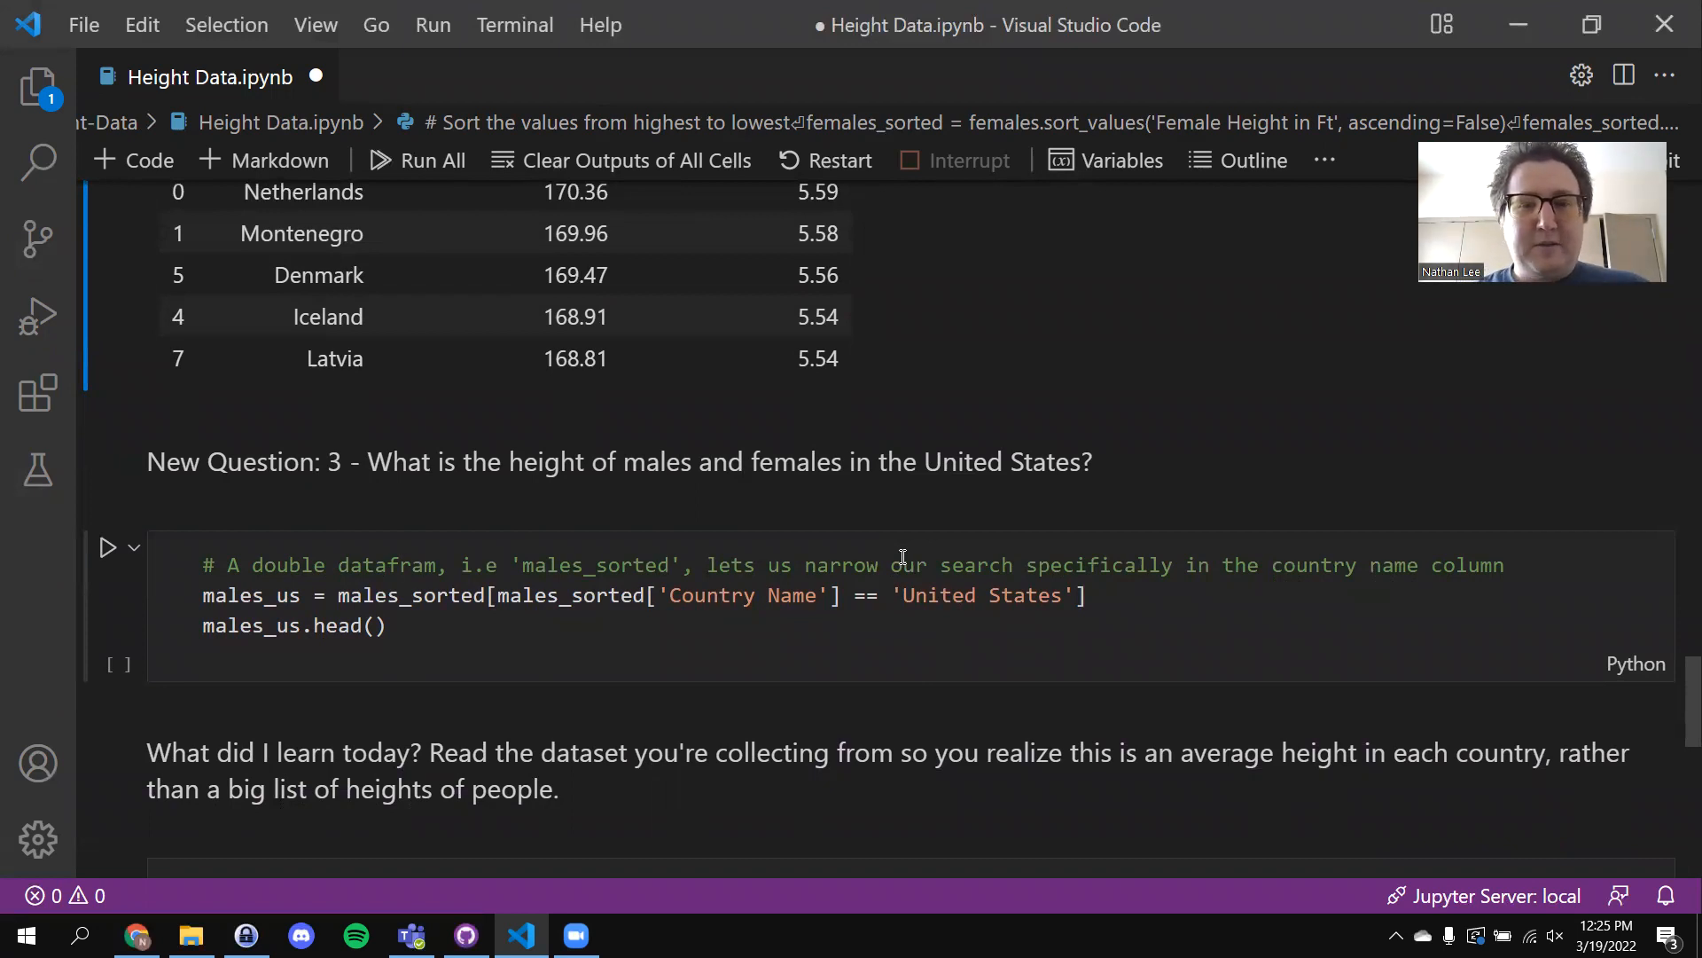
{"action": "scroll", "coordinate": [902, 557], "scroll_direction": "down", "scroll_amount": 2}
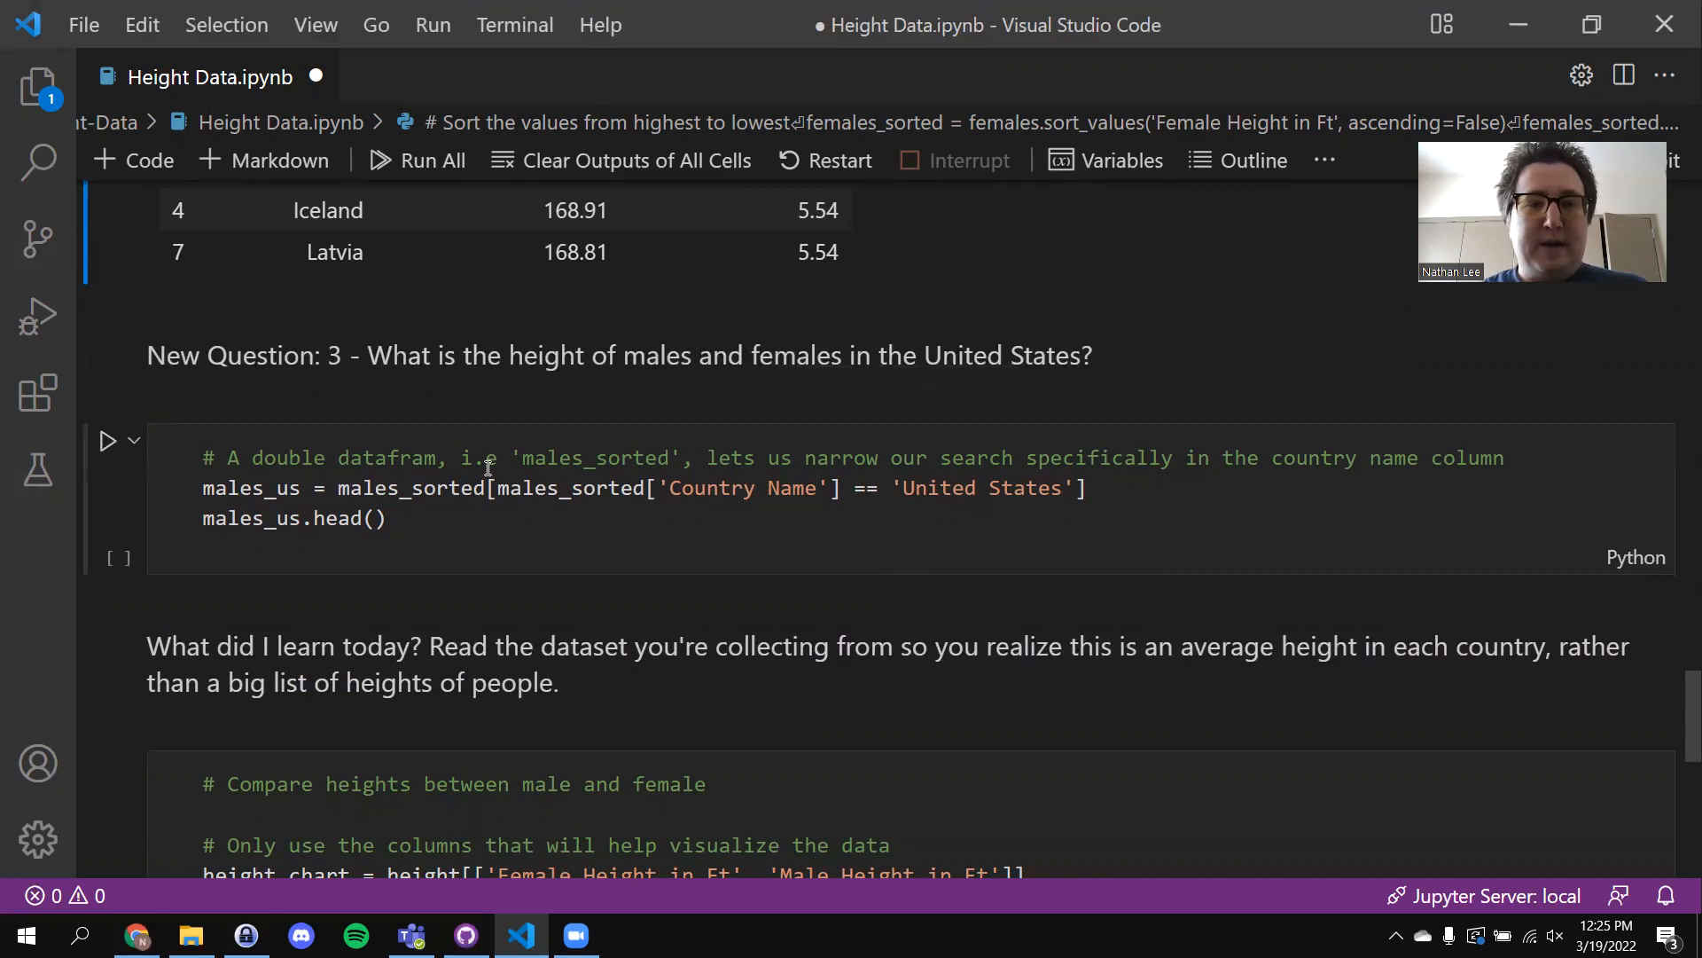
{"action": "left_click_drag", "start_coordinate": [338, 493], "coordinate": [650, 482]}
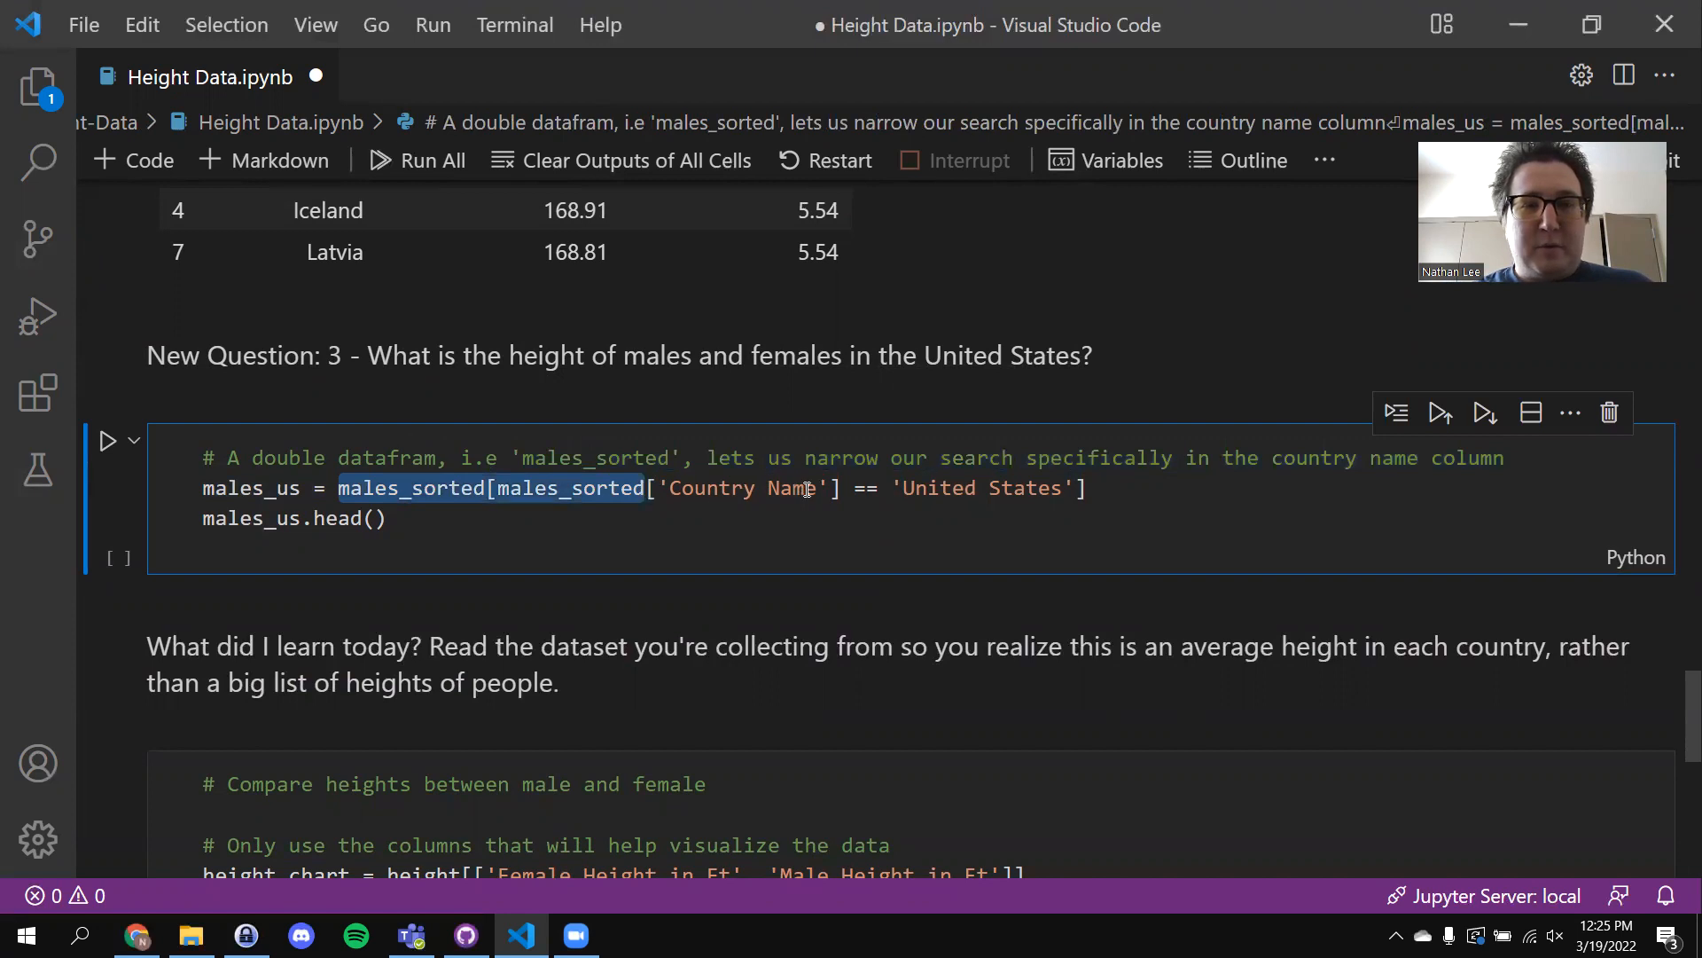
{"action": "left_click_drag", "start_coordinate": [842, 488], "coordinate": [495, 489]}
{"action": "scroll", "coordinate": [562, 472], "scroll_direction": "up", "scroll_amount": 3}
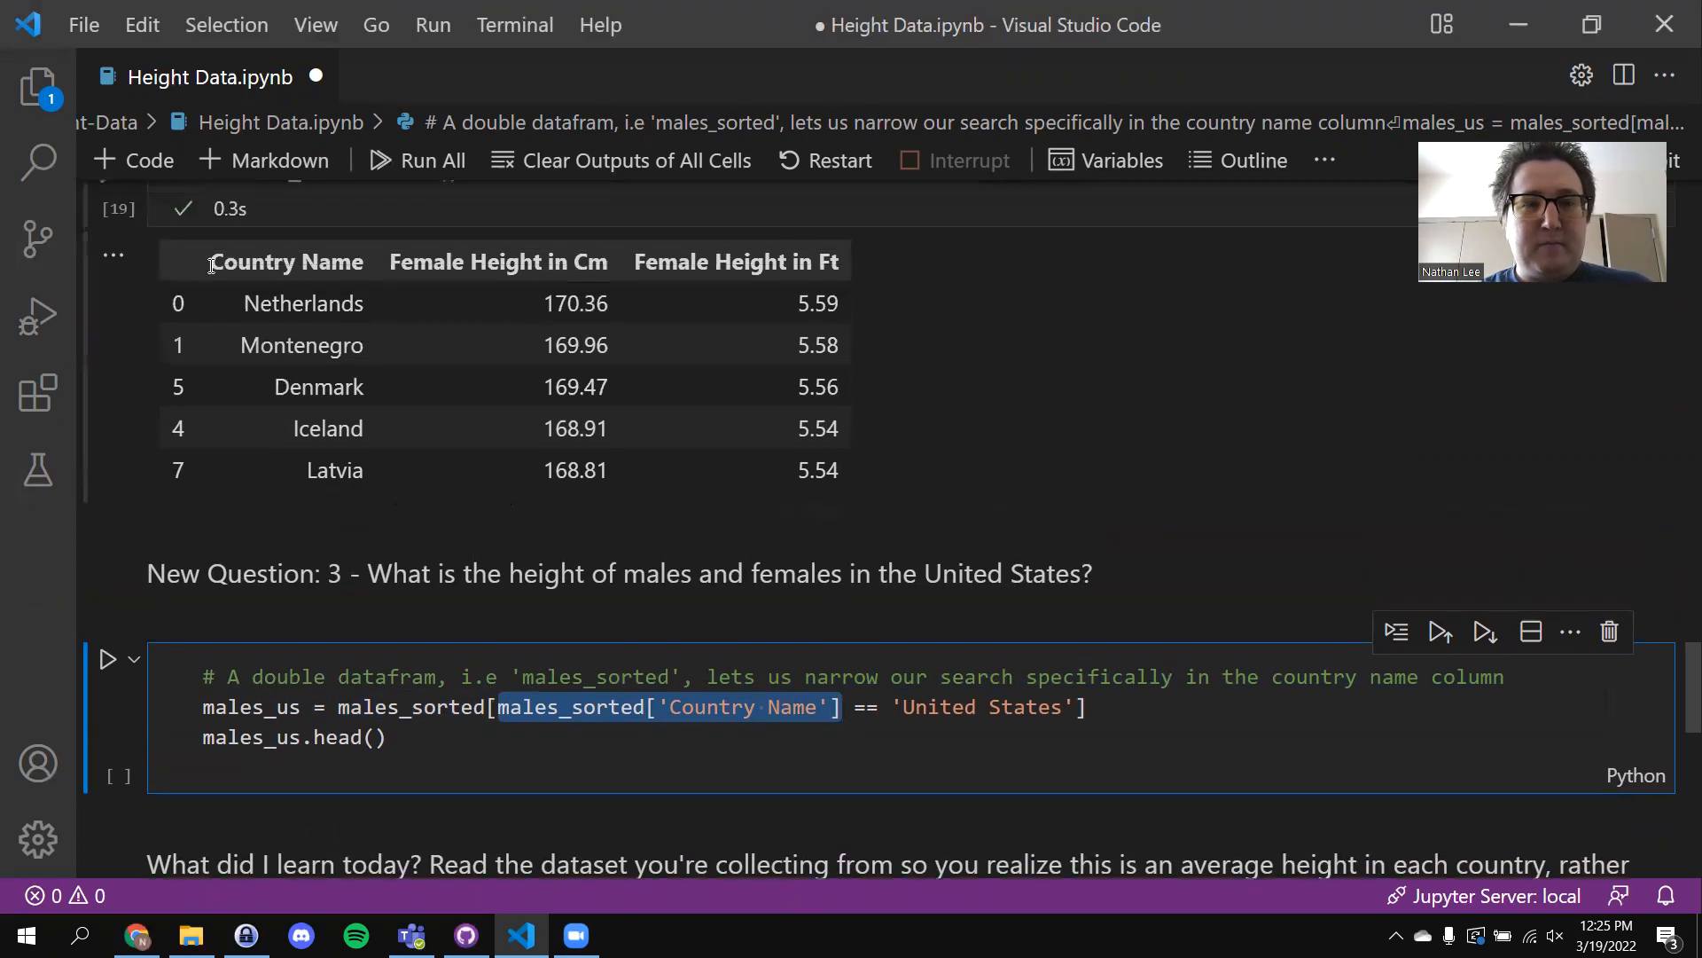
{"action": "left_click_drag", "start_coordinate": [209, 252], "coordinate": [363, 261]}
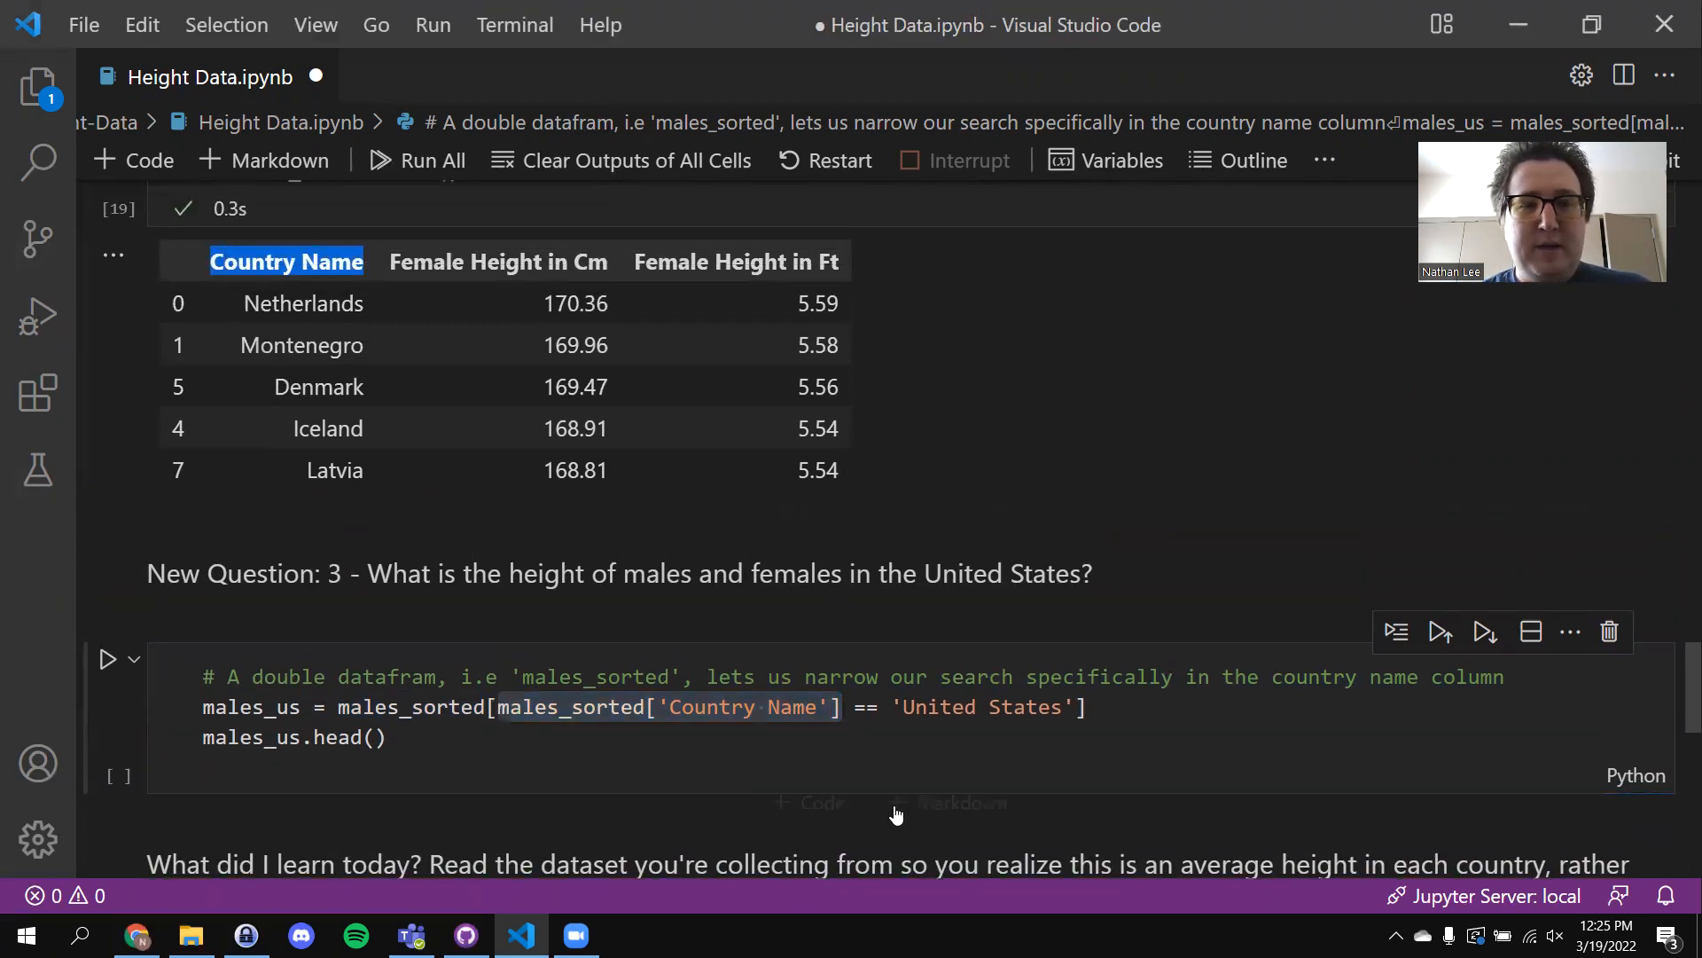
{"action": "left_click_drag", "start_coordinate": [903, 706], "coordinate": [1064, 707]}
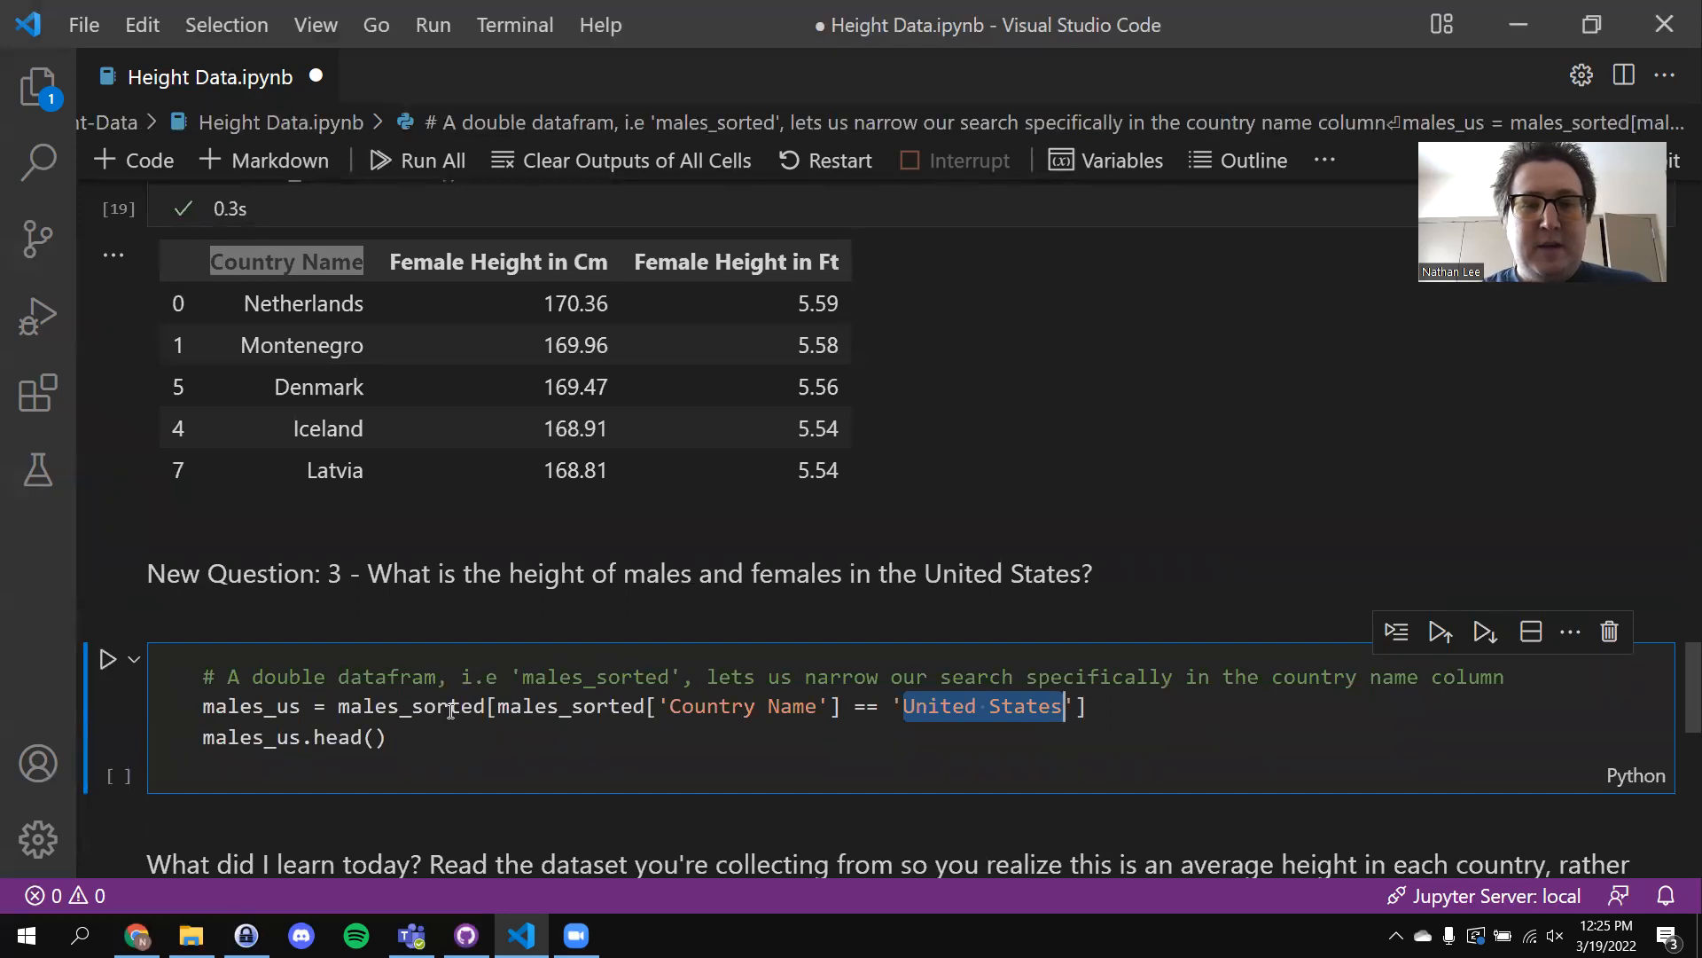
{"action": "scroll", "coordinate": [449, 711], "scroll_direction": "down", "scroll_amount": 2}
{"action": "left_click", "coordinate": [107, 531]}
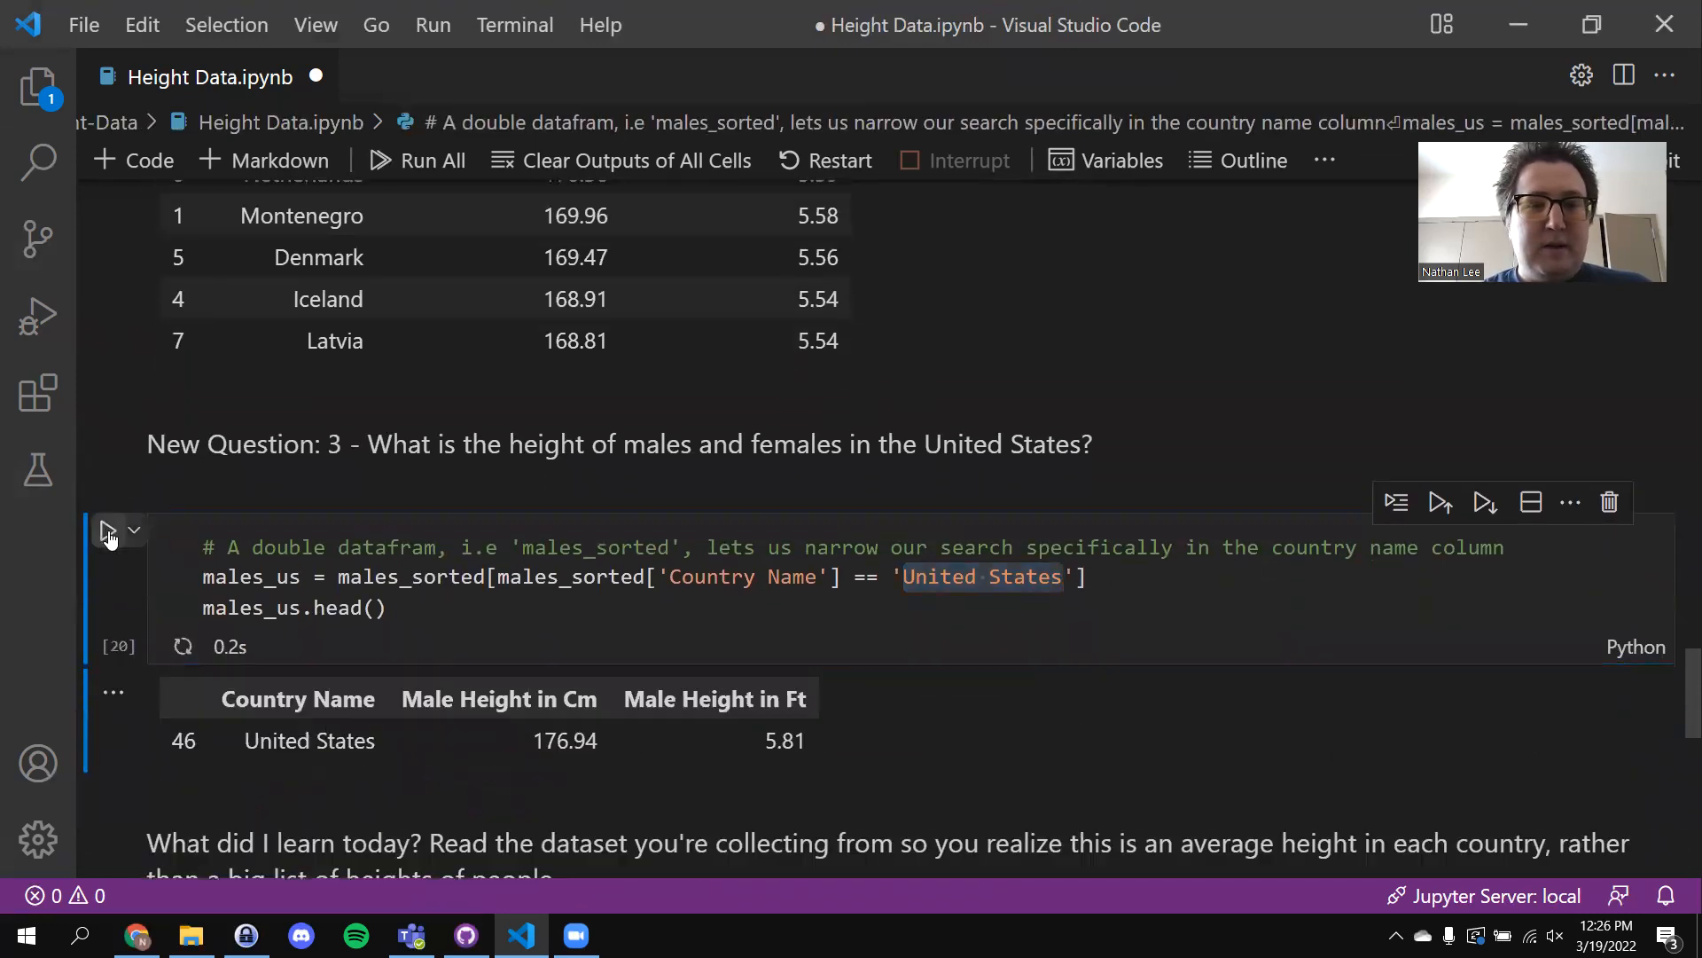
{"action": "scroll", "coordinate": [929, 628], "scroll_direction": "down", "scroll_amount": 2}
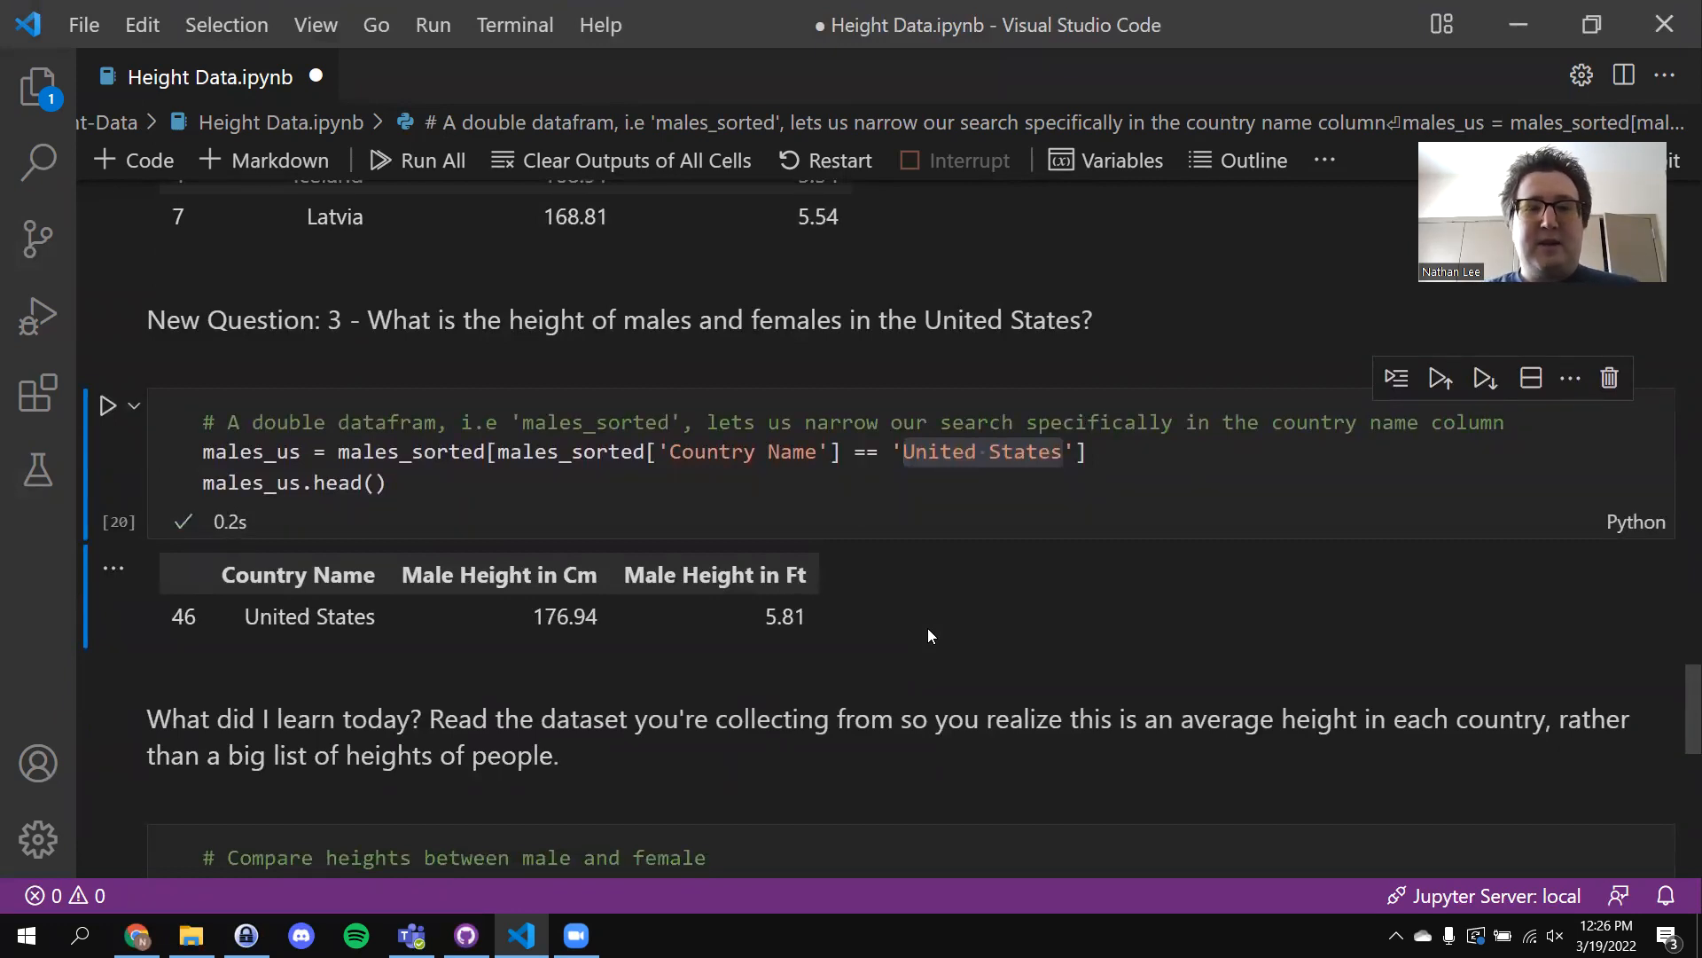
Run the cell that plots the 'Female Height in Ft' and 'Male Height in Ft' columns as a line graph
{"action": "scroll", "coordinate": [928, 630], "scroll_direction": "down", "scroll_amount": 2}
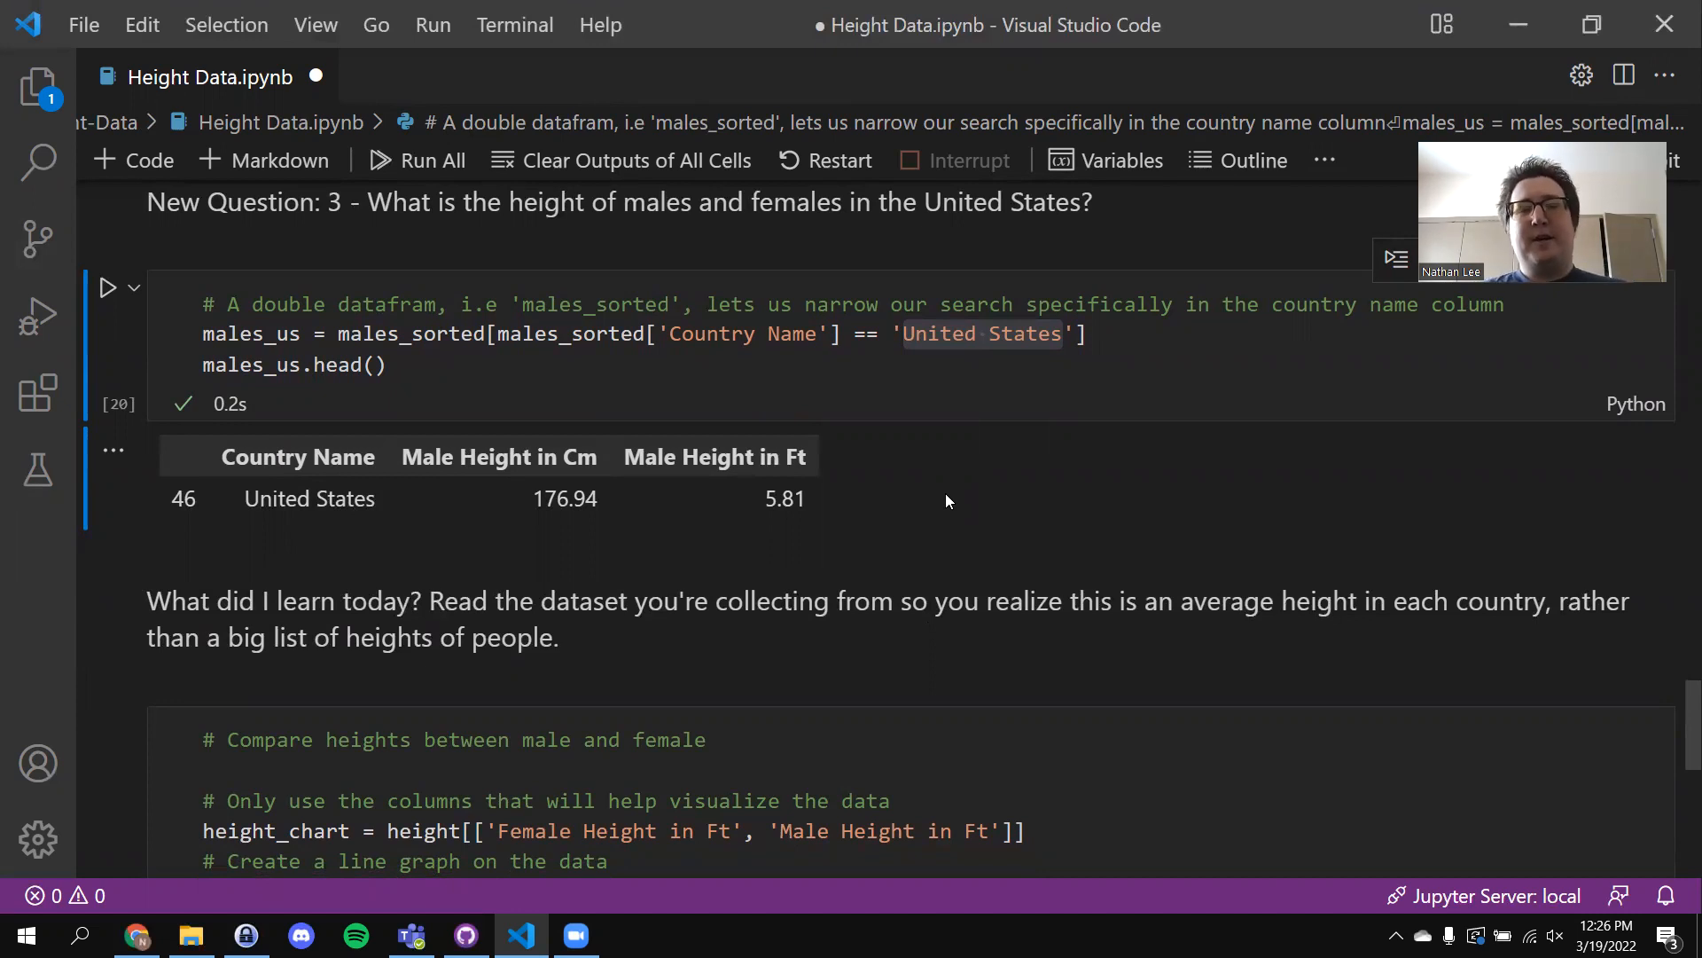
{"action": "scroll", "coordinate": [945, 501], "scroll_direction": "down", "scroll_amount": 3}
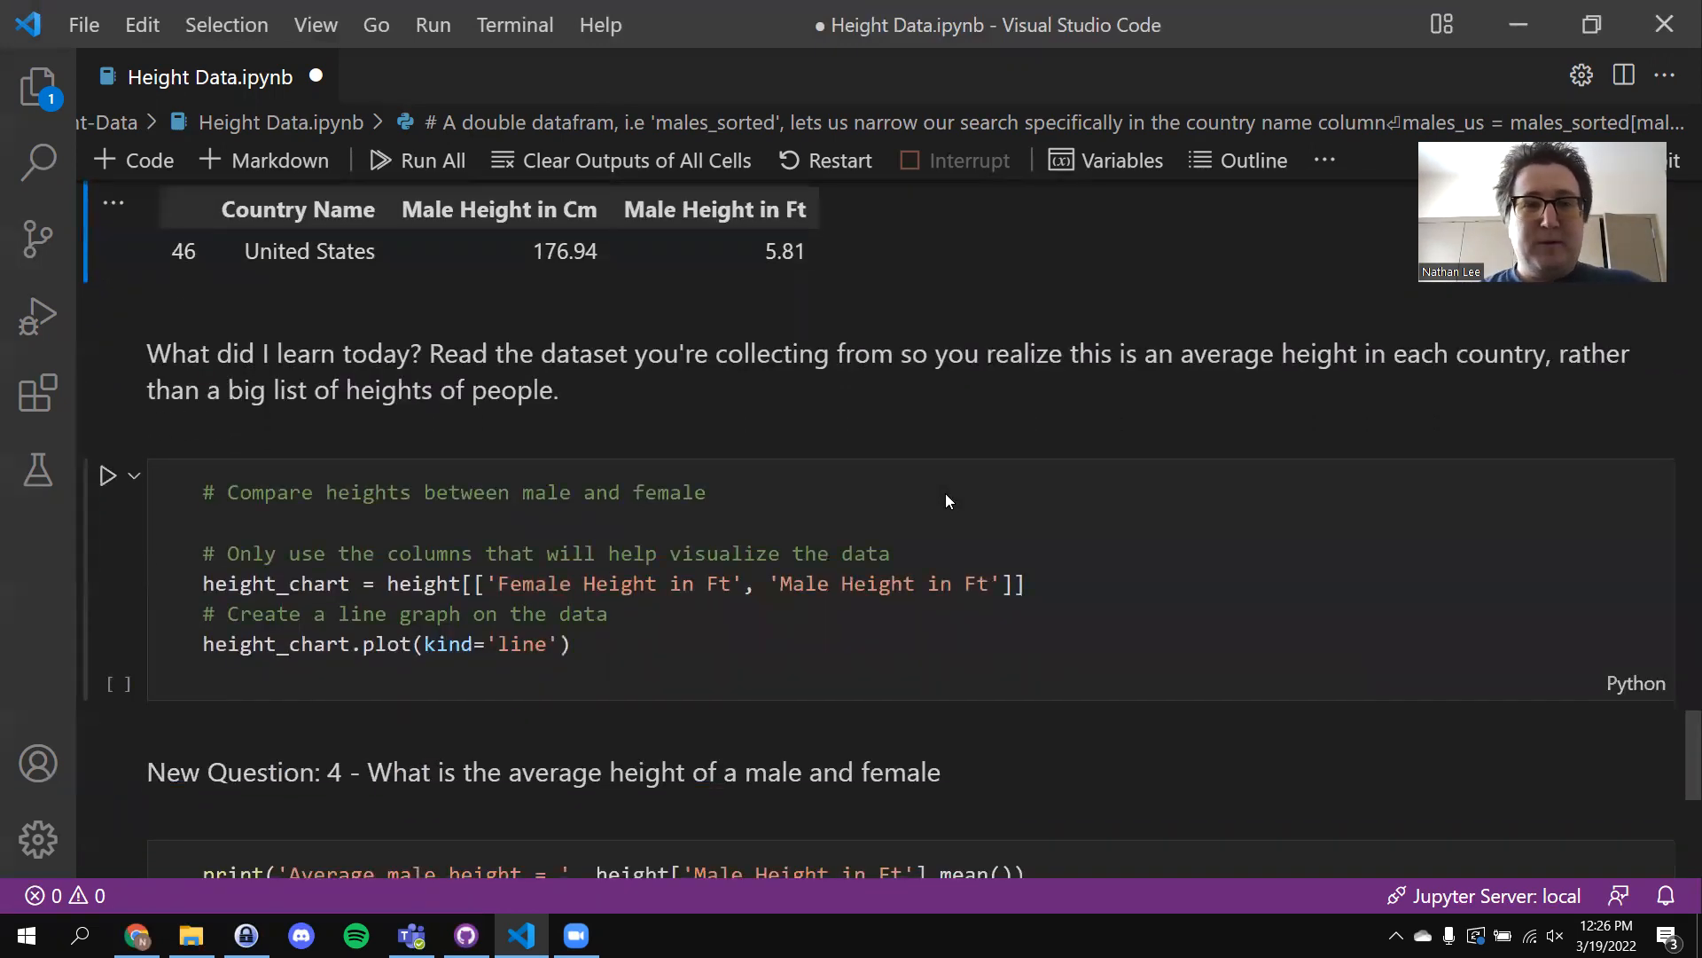
{"action": "scroll", "coordinate": [946, 496], "scroll_direction": "down", "scroll_amount": 2}
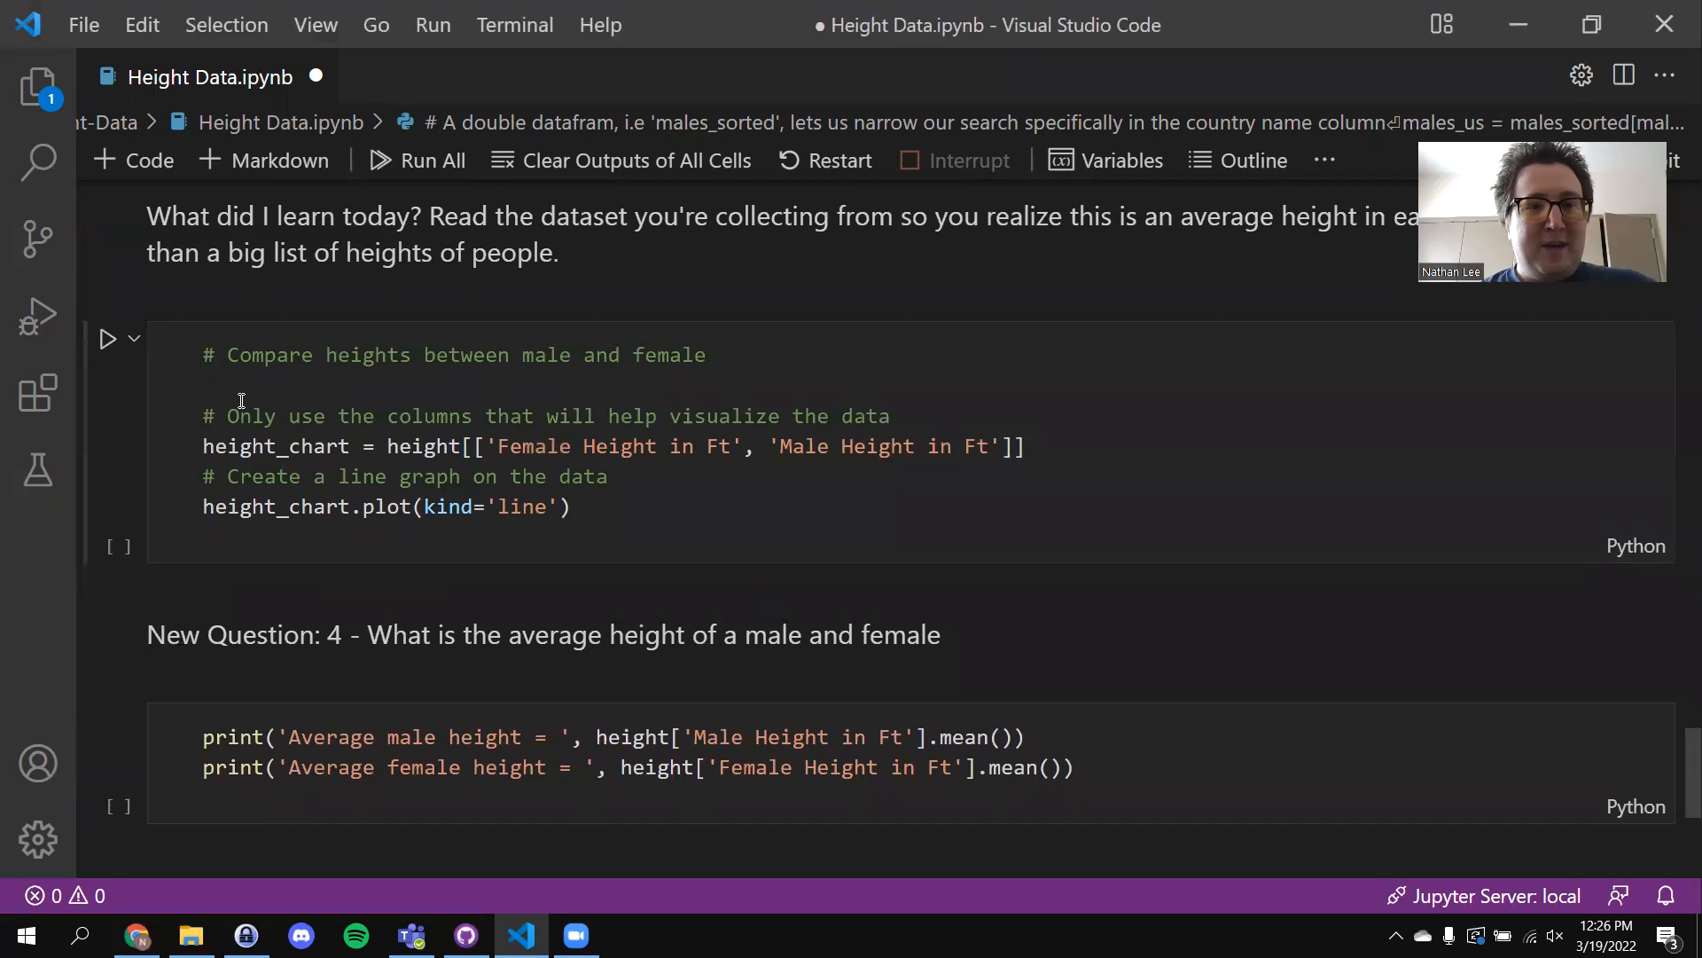
{"action": "left_click", "coordinate": [107, 339]}
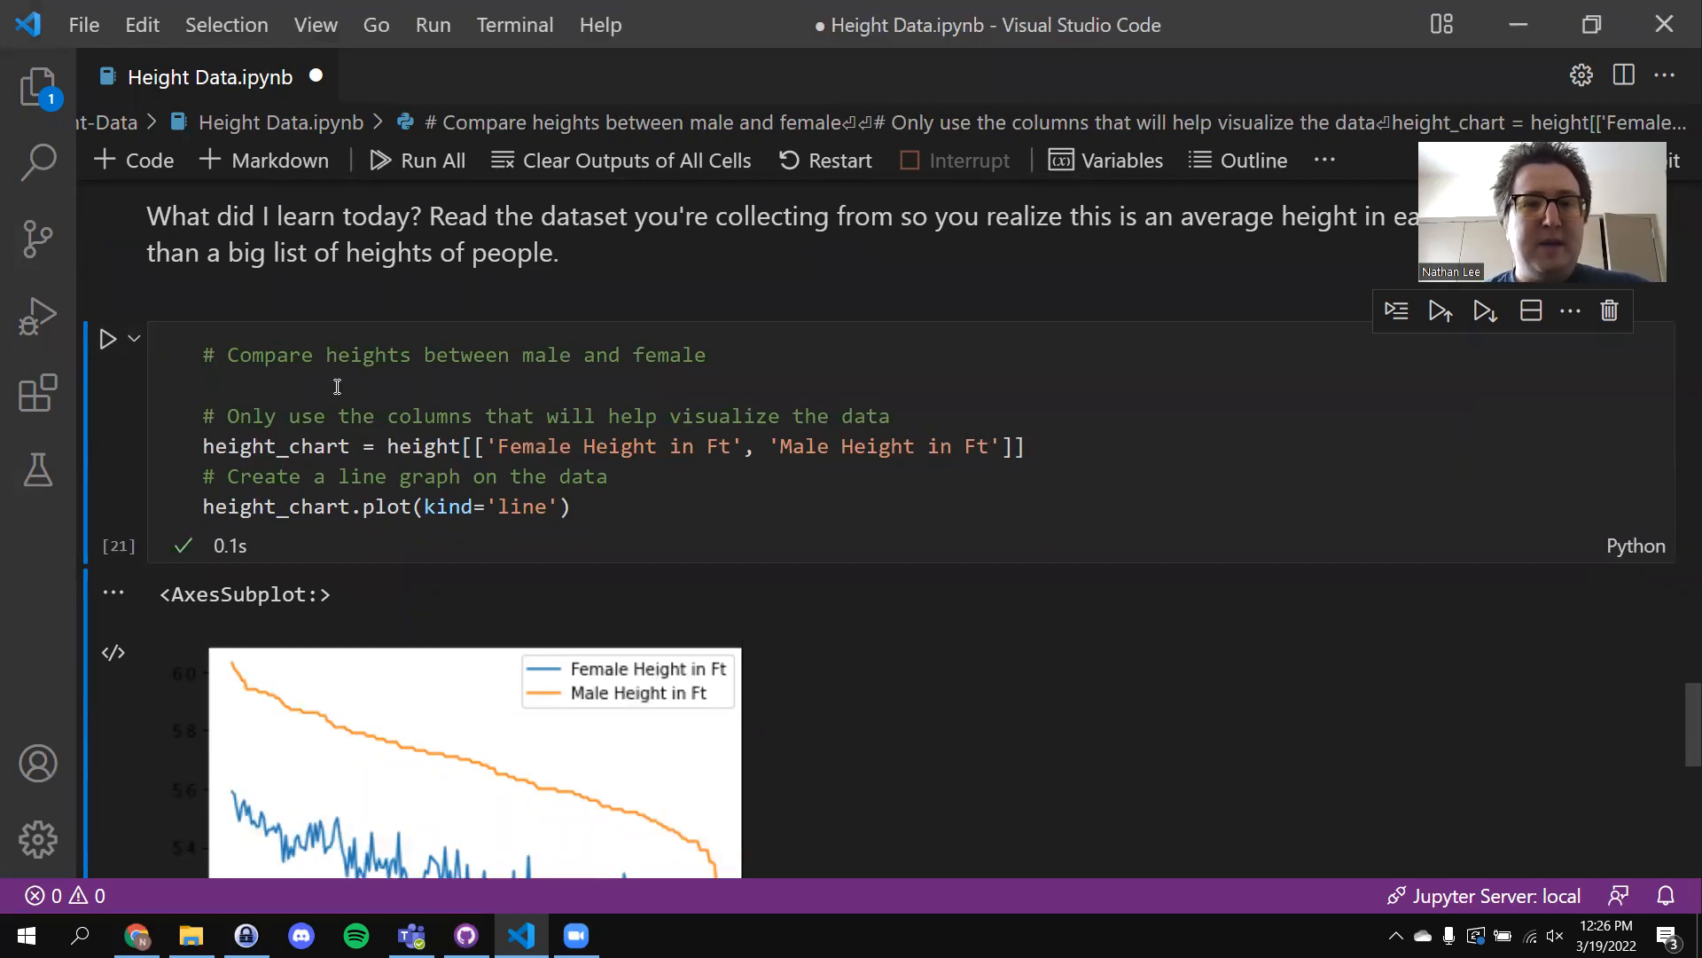
{"action": "scroll", "coordinate": [337, 386], "scroll_direction": "down", "scroll_amount": 1}
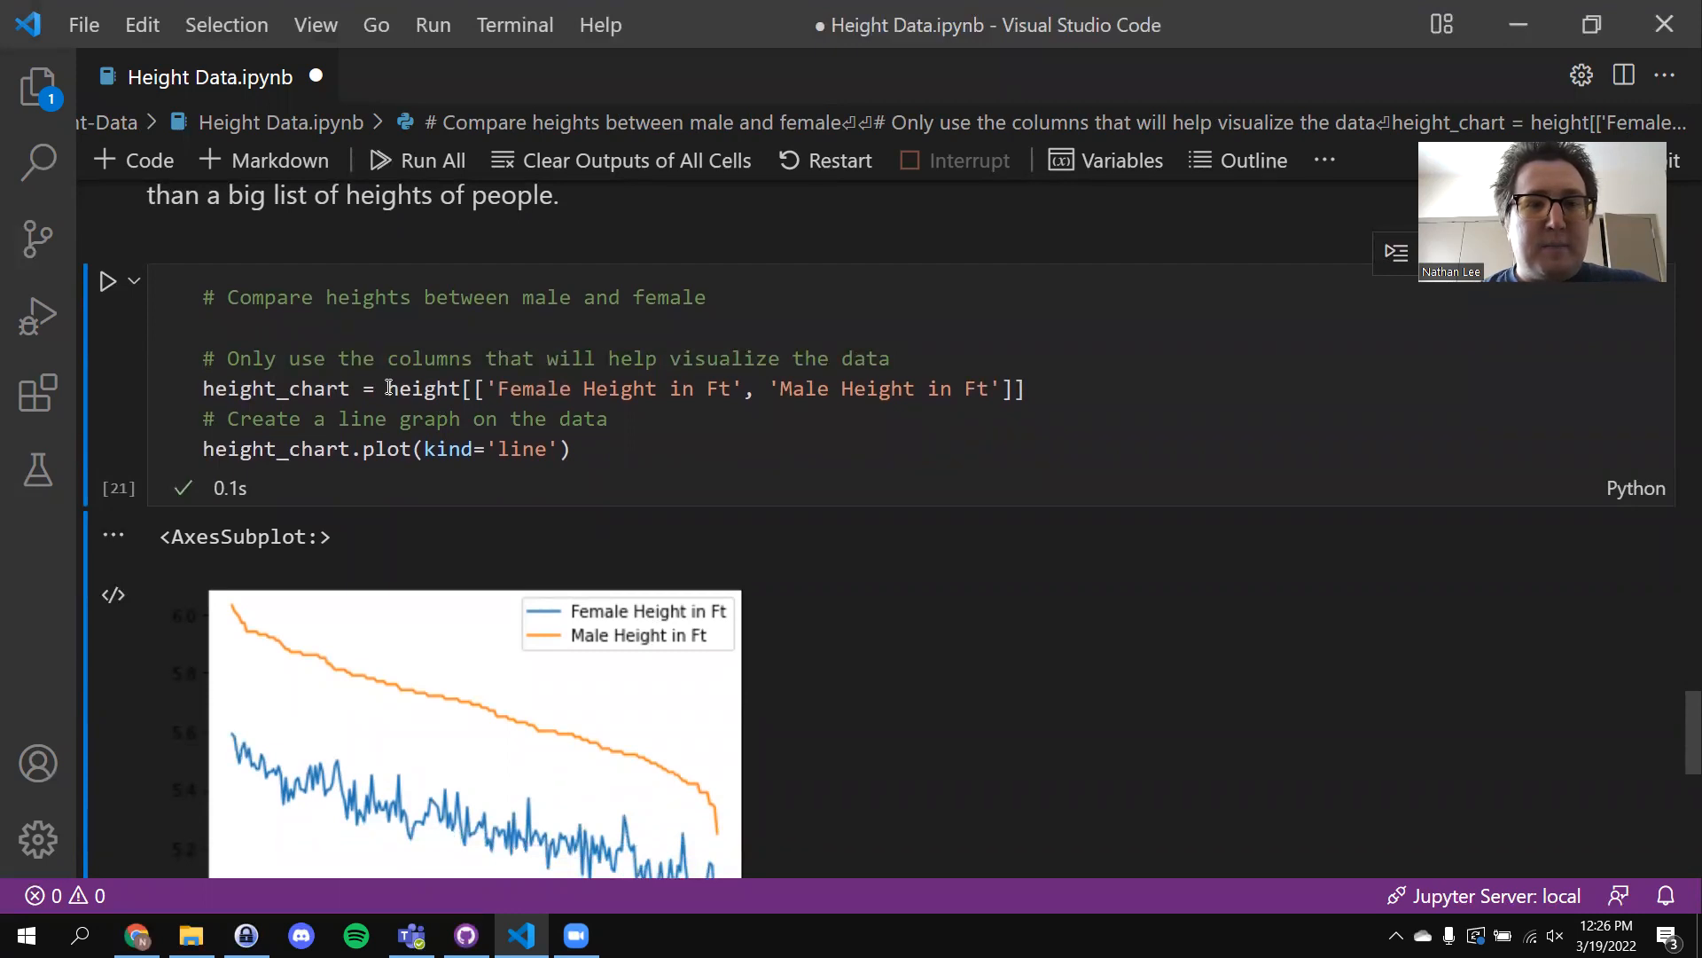
Highlight the female and male height column names used for height_chart, and examine the whole line graph
{"action": "left_click_drag", "start_coordinate": [388, 388], "coordinate": [970, 386]}
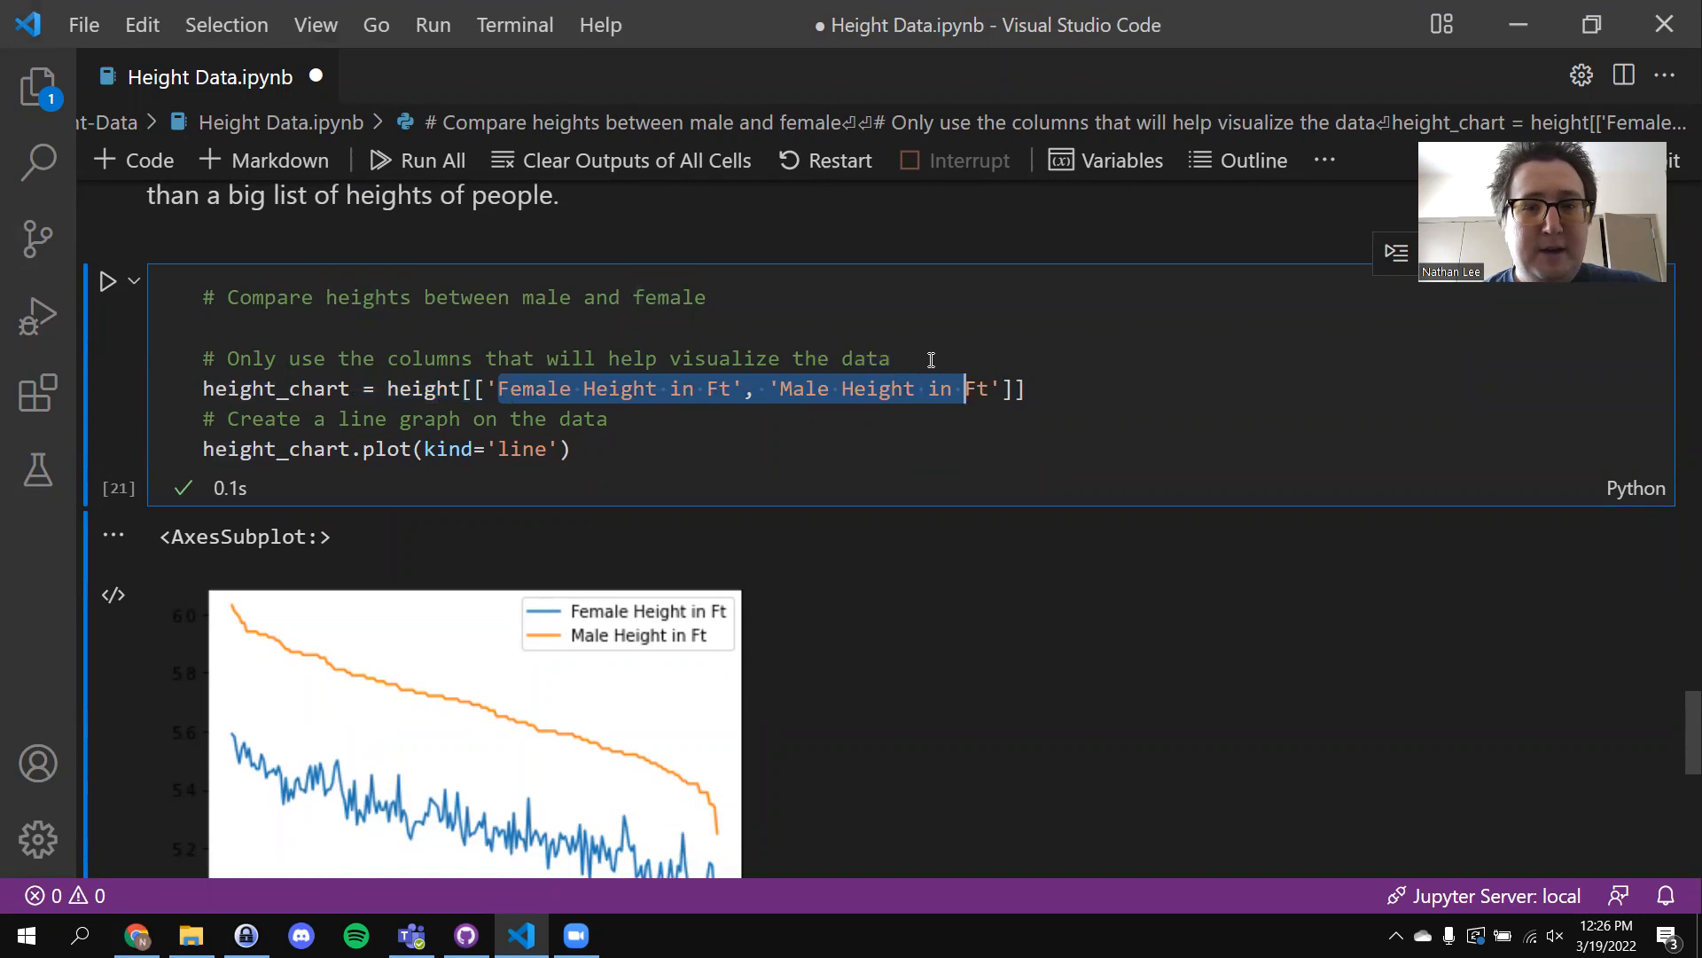
{"action": "left_click", "coordinate": [980, 349]}
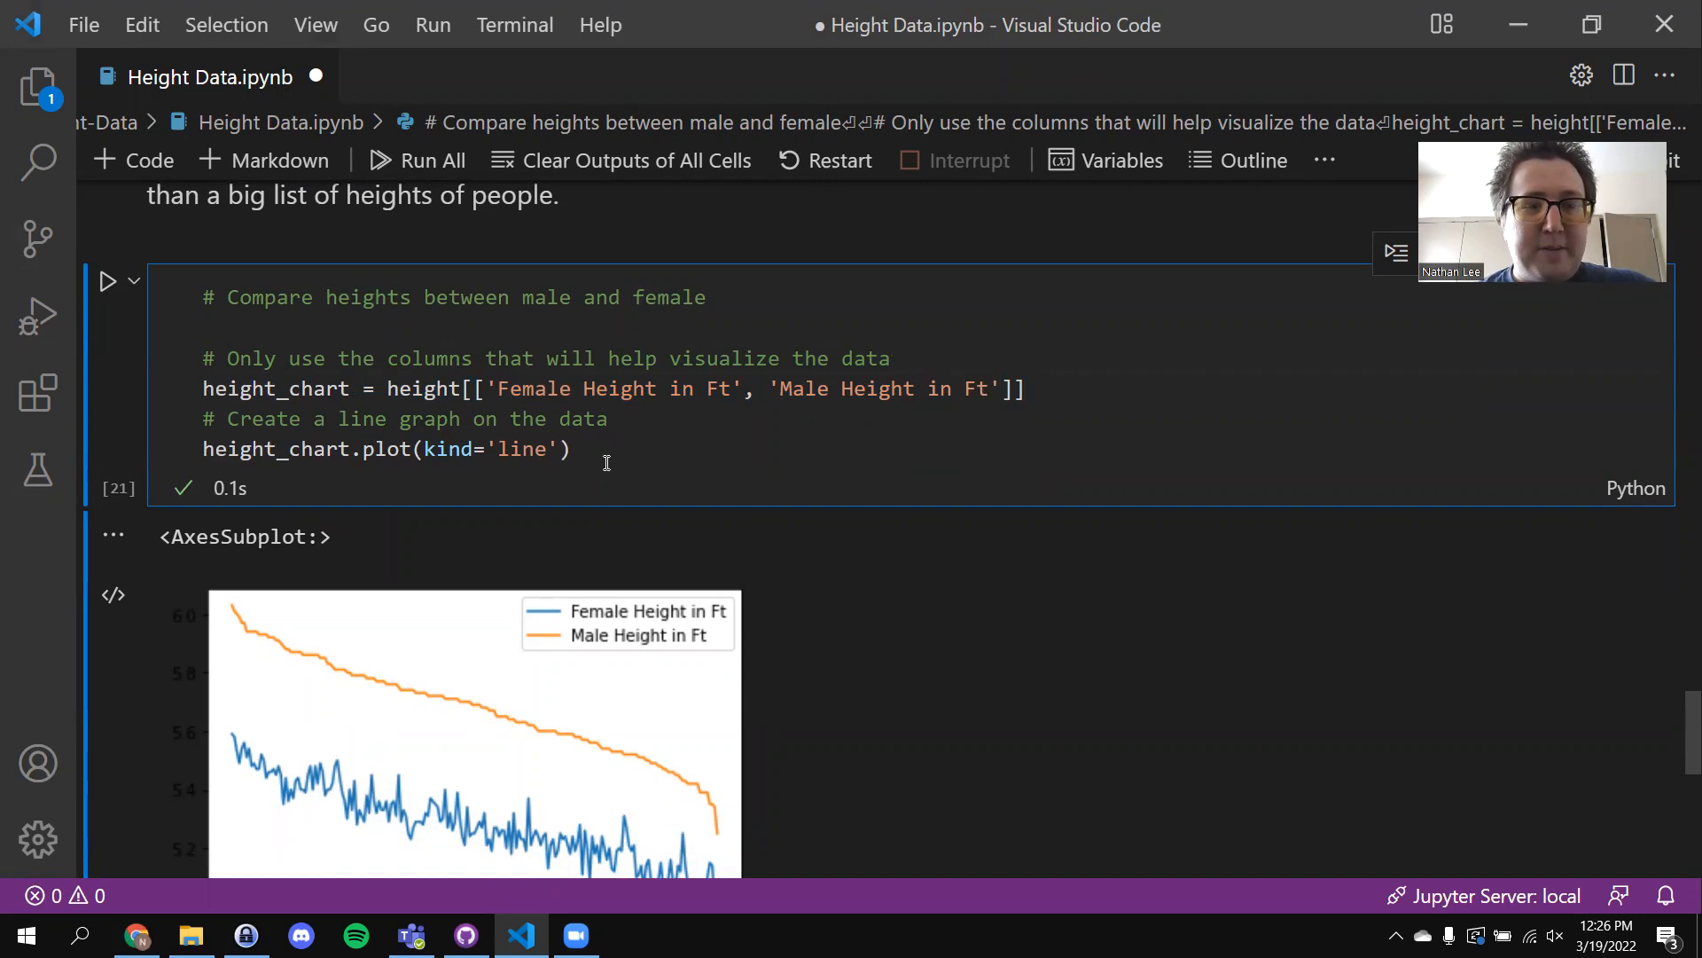
{"action": "scroll", "coordinate": [606, 462], "scroll_direction": "down", "scroll_amount": 2}
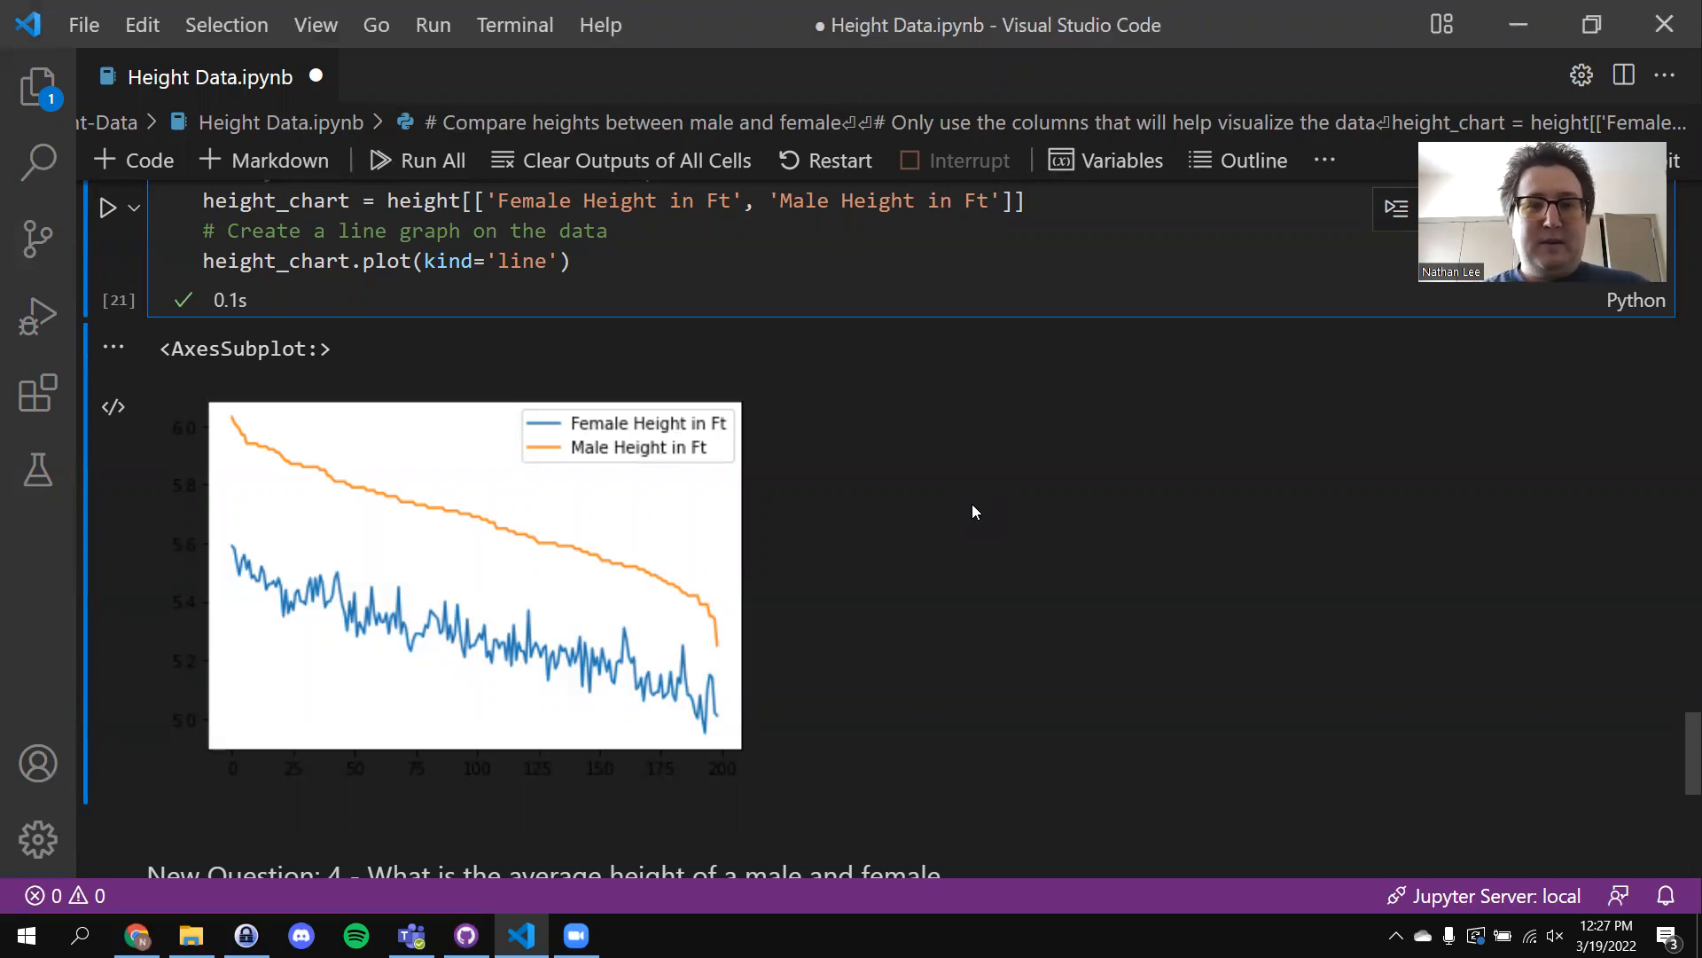
Run the Question 4 cell that prints the average male and female heights, and highlight its mean() call
{"action": "scroll", "coordinate": [973, 505], "scroll_direction": "down", "scroll_amount": 5}
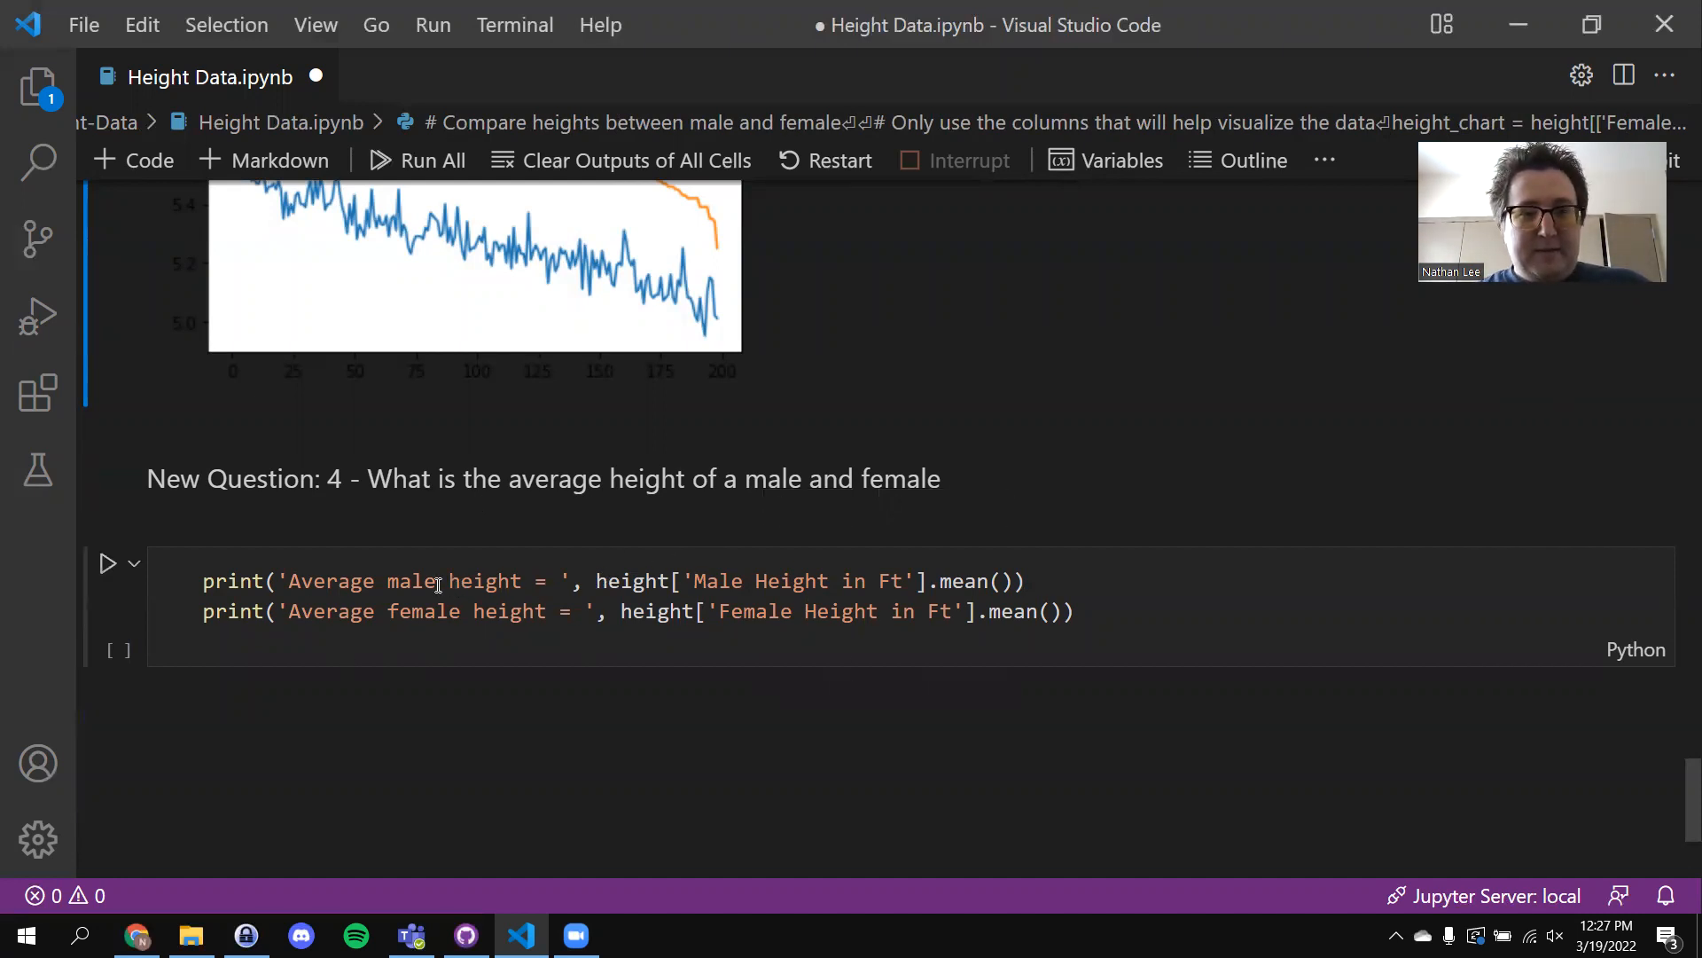
{"action": "left_click", "coordinate": [108, 565]}
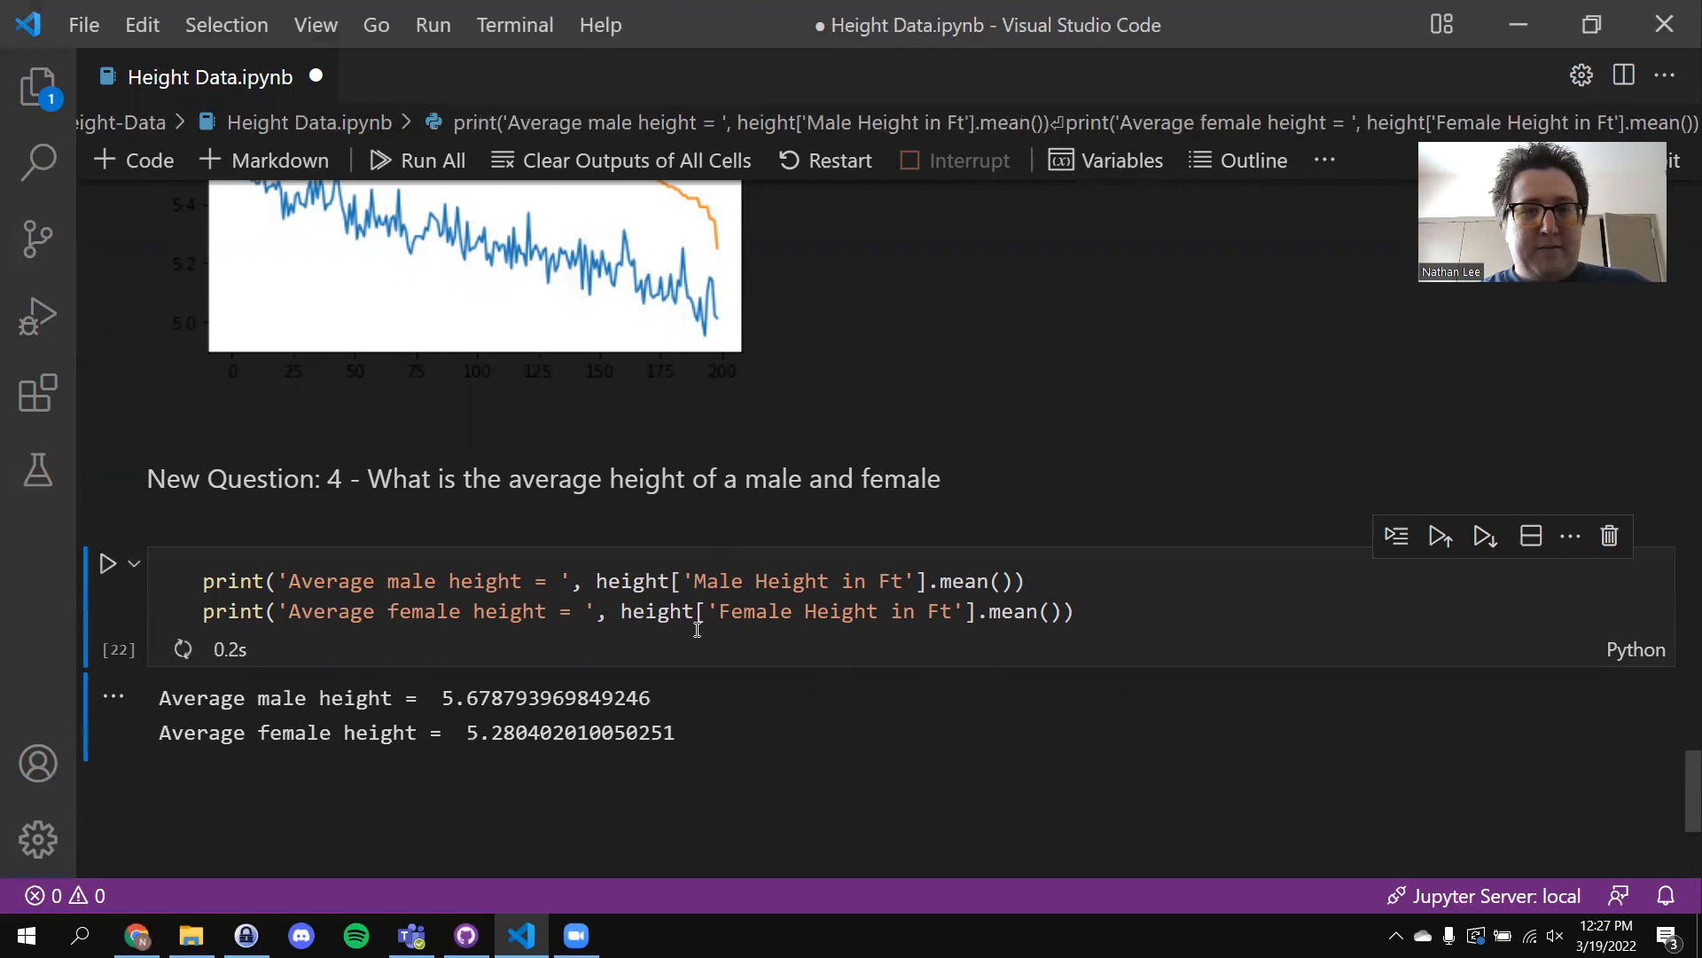
{"action": "left_click", "coordinate": [943, 583]}
{"action": "left_click_drag", "start_coordinate": [942, 583], "coordinate": [1014, 578]}
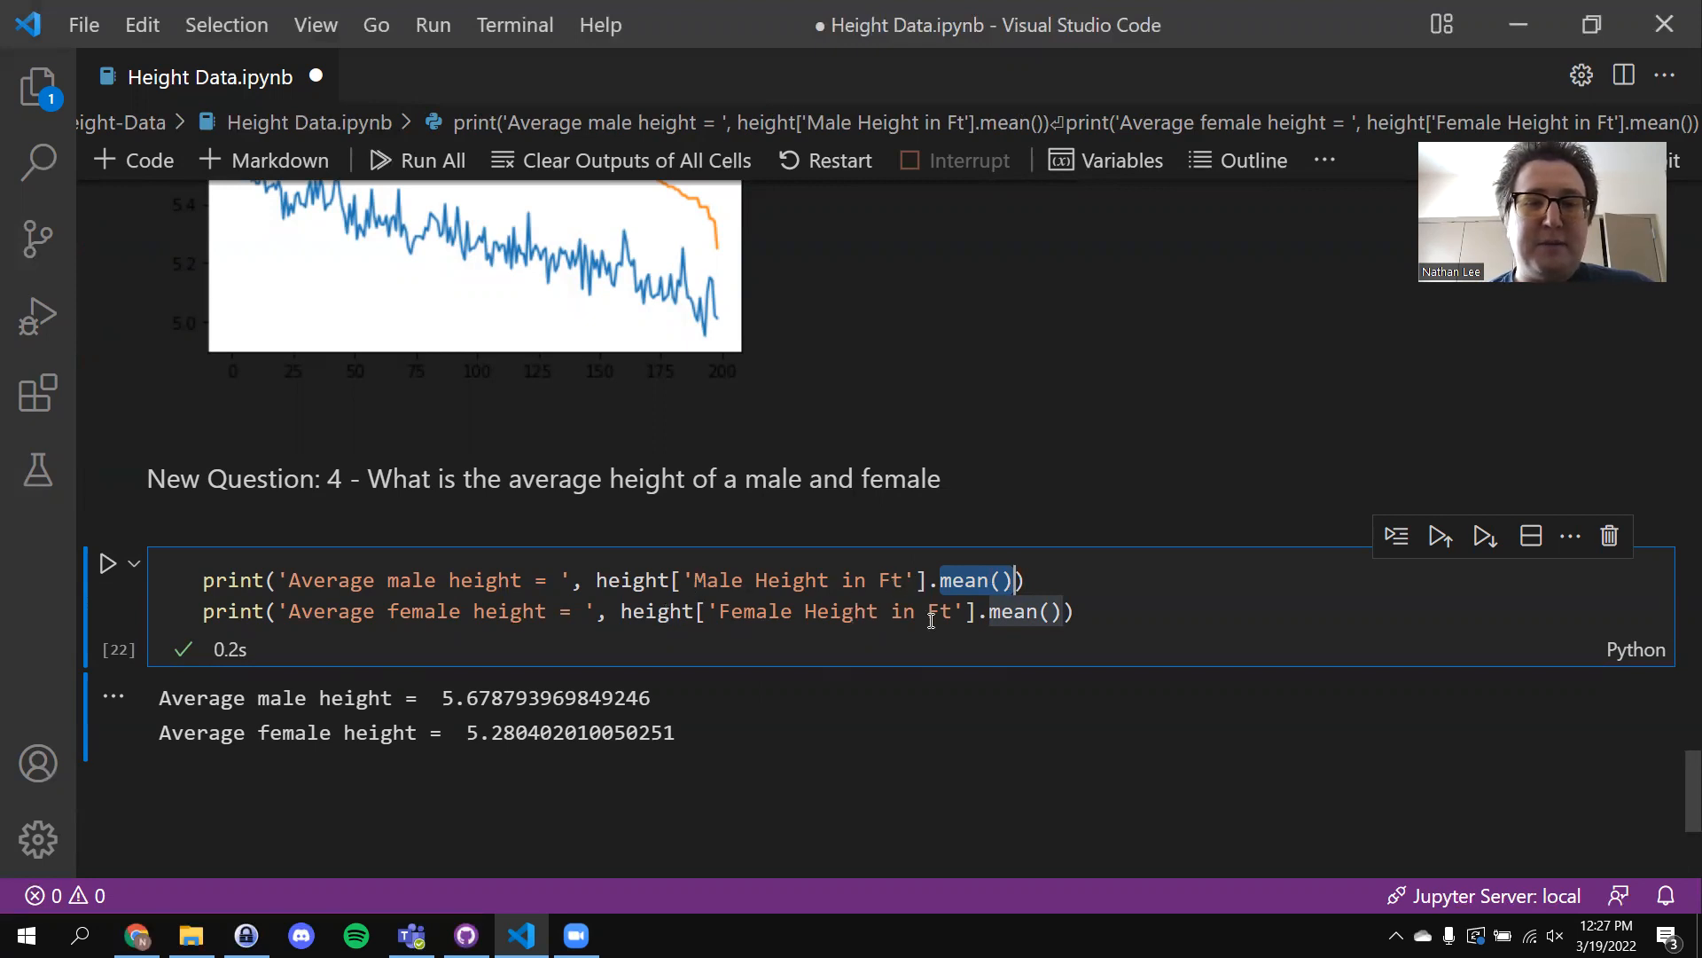
{"action": "scroll", "coordinate": [617, 697], "scroll_direction": "down", "scroll_amount": 2}
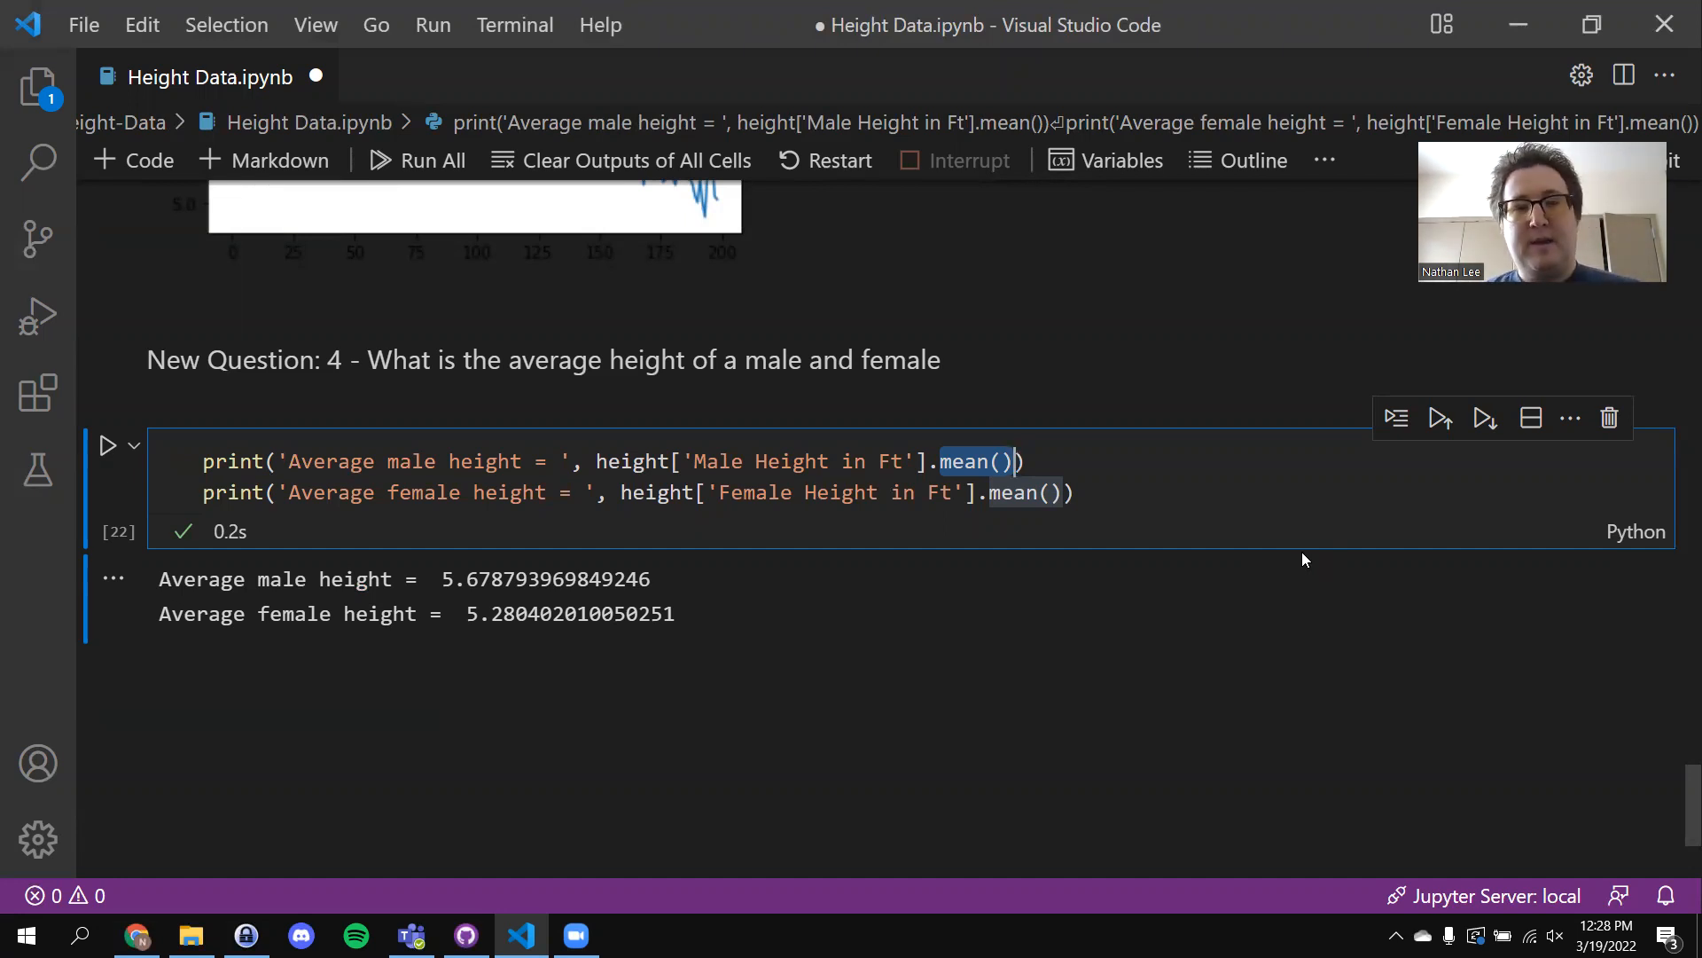
Review the line graph of male and female heights again and return to the printed average heights
{"action": "scroll", "coordinate": [1303, 553], "scroll_direction": "up", "scroll_amount": 3}
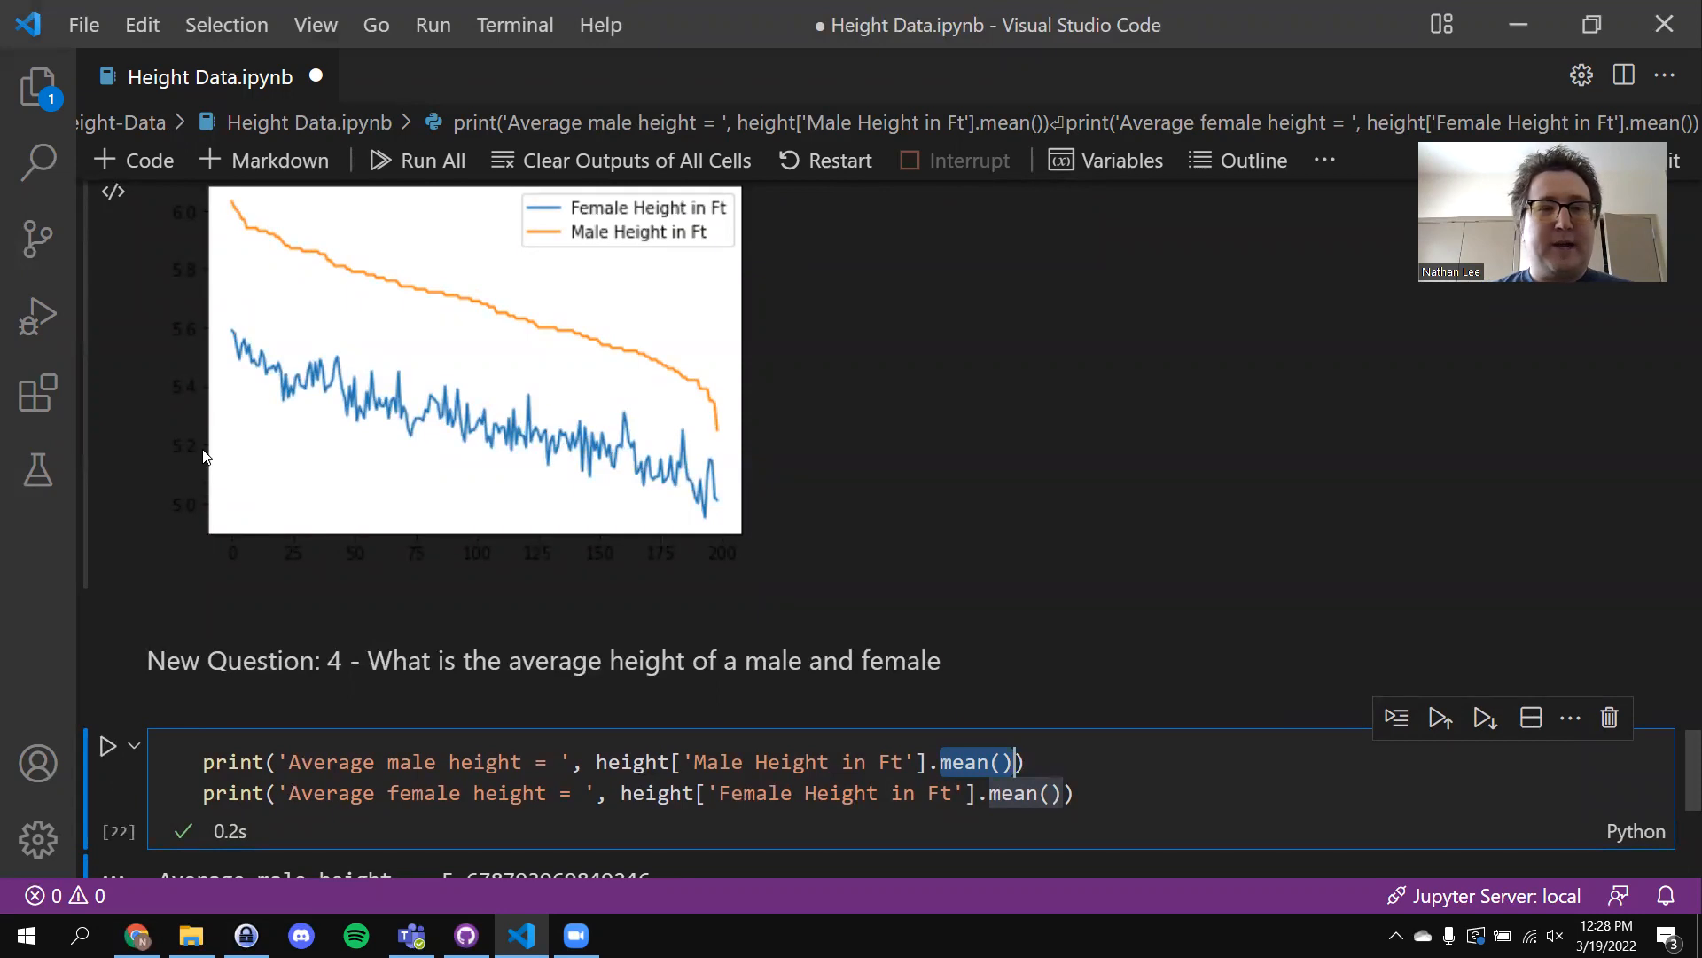
{"action": "scroll", "coordinate": [547, 518], "scroll_direction": "up", "scroll_amount": 1}
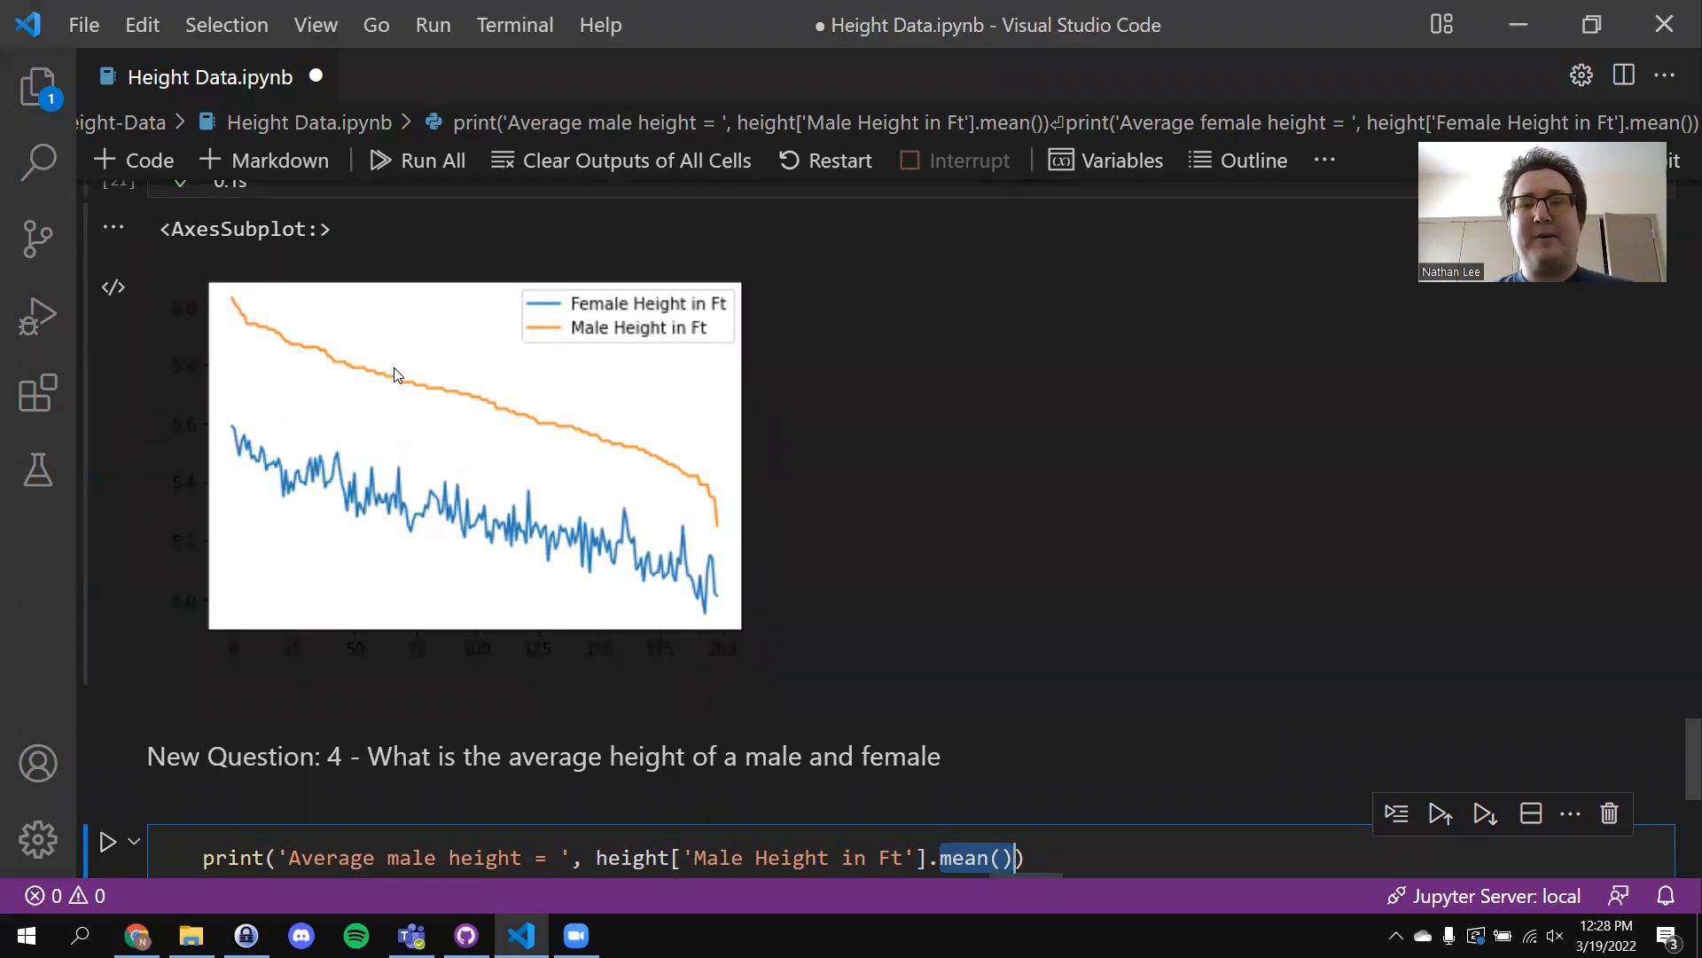
{"action": "key", "text": "ctrl+Return"}
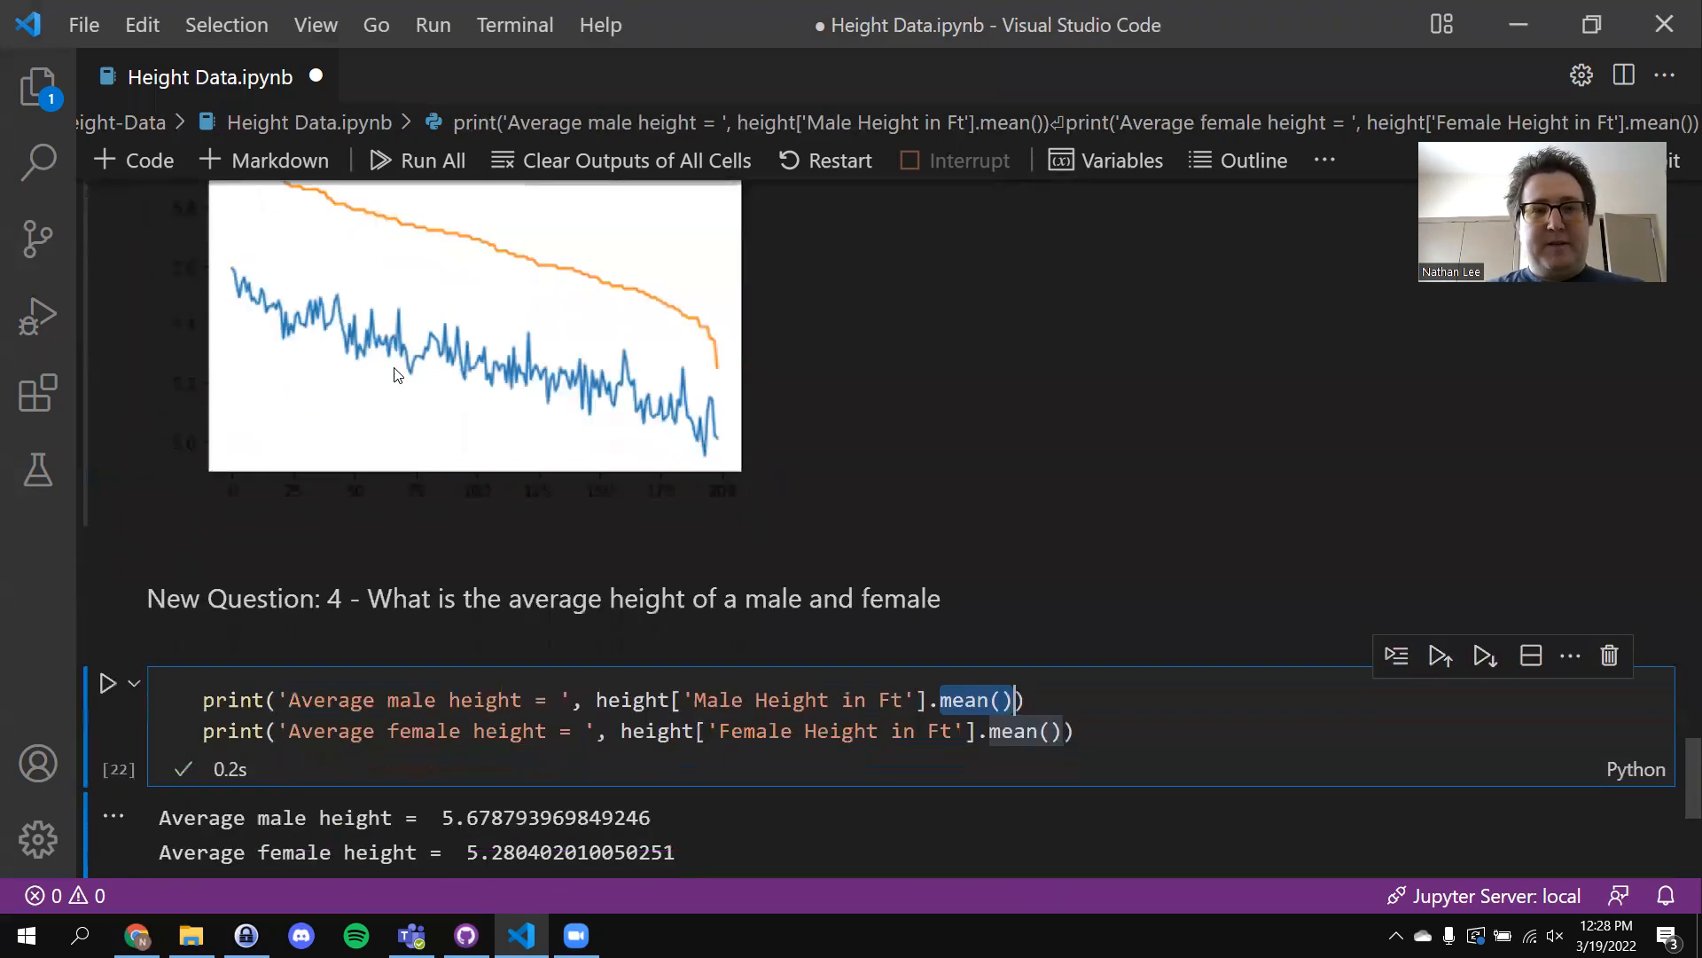
{"action": "left_click", "coordinate": [1682, 139]}
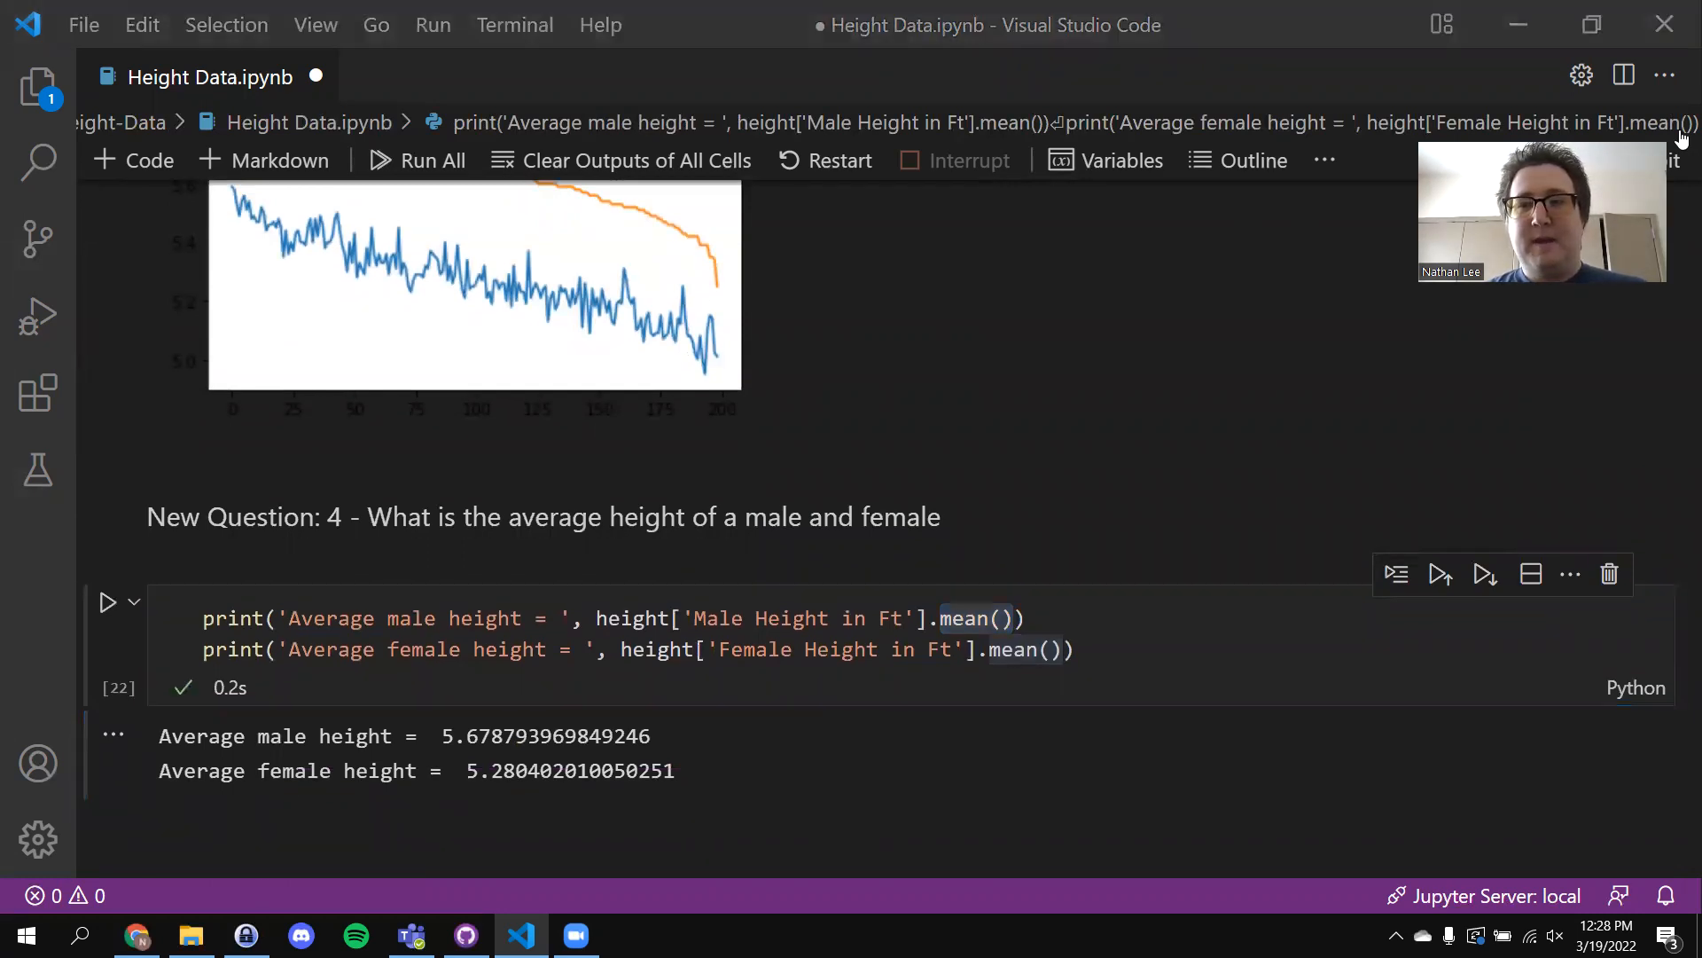